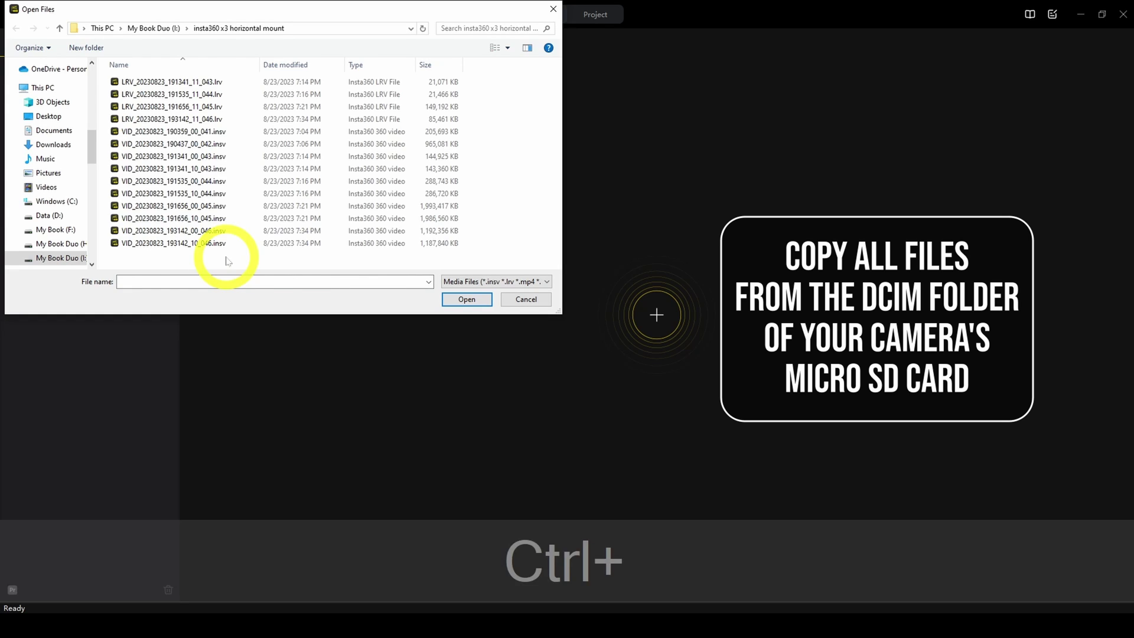
- Import all six .insv clips from the footage folder into the media library
key("ctrl+a")
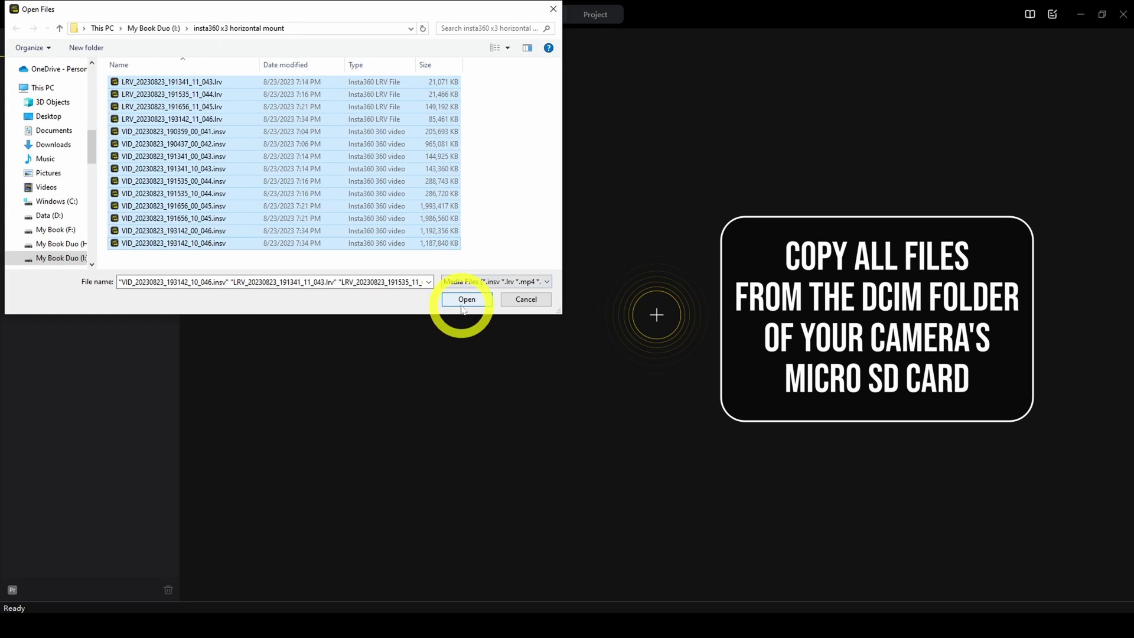
left_click(463, 306)
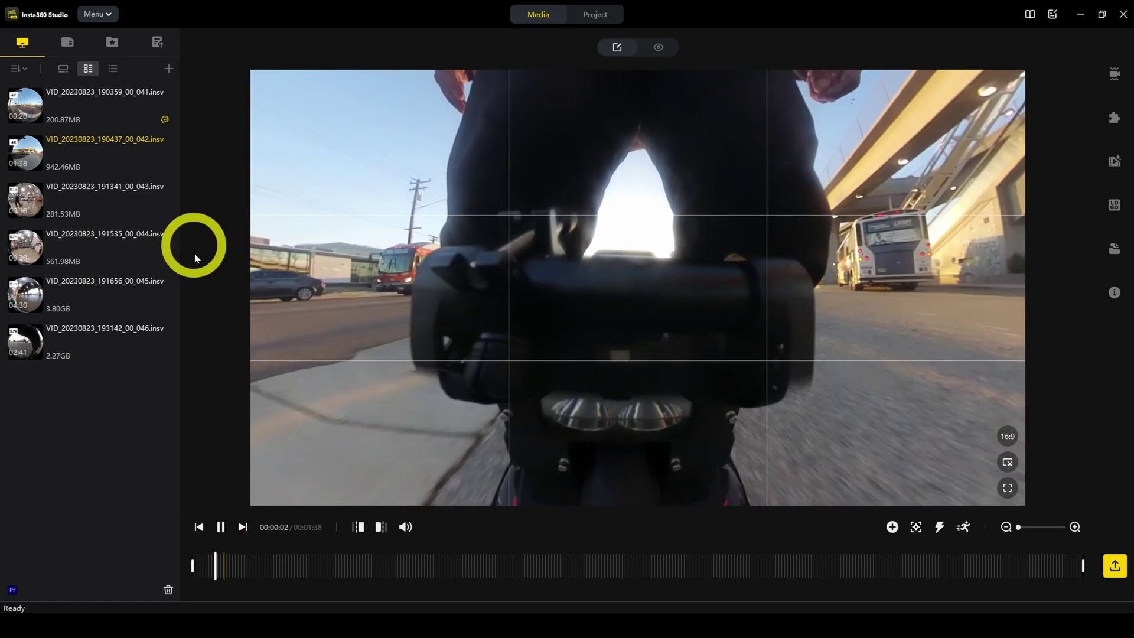
left_click(222, 528)
- Star clip VID_046 as a favourite and check it in the Favorites list
mouse_move(154, 171)
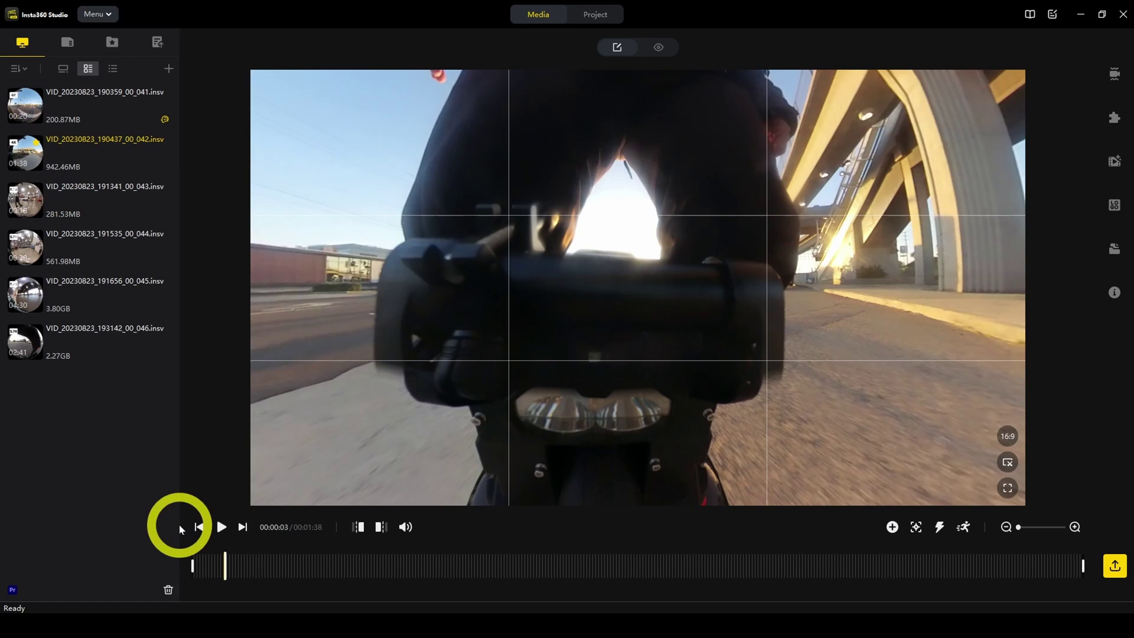
left_click(152, 356)
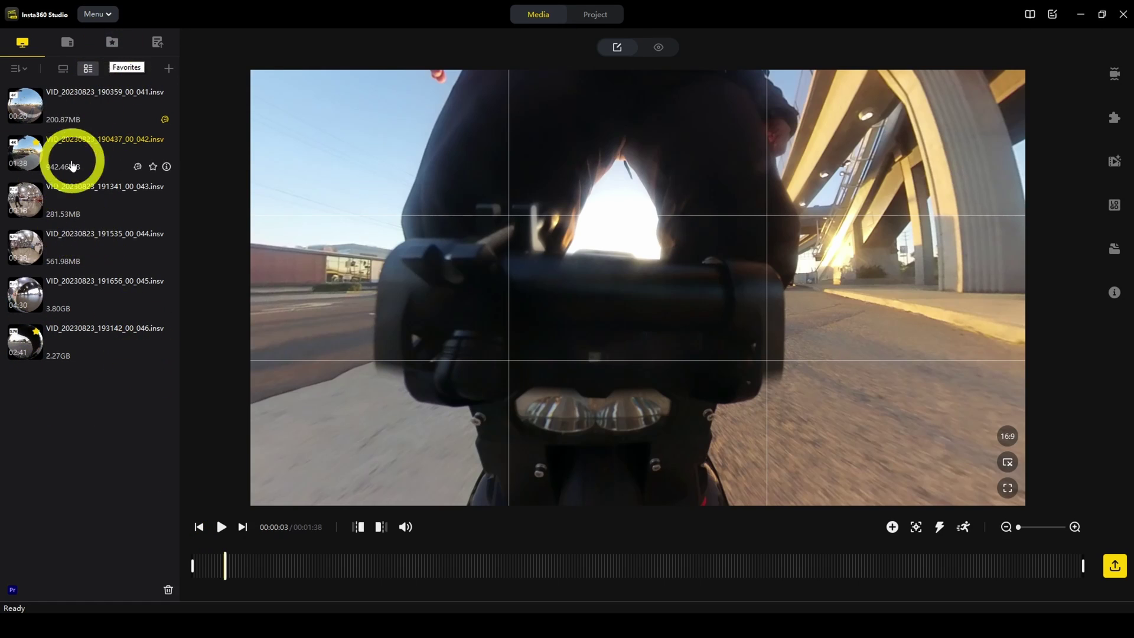
left_click(111, 51)
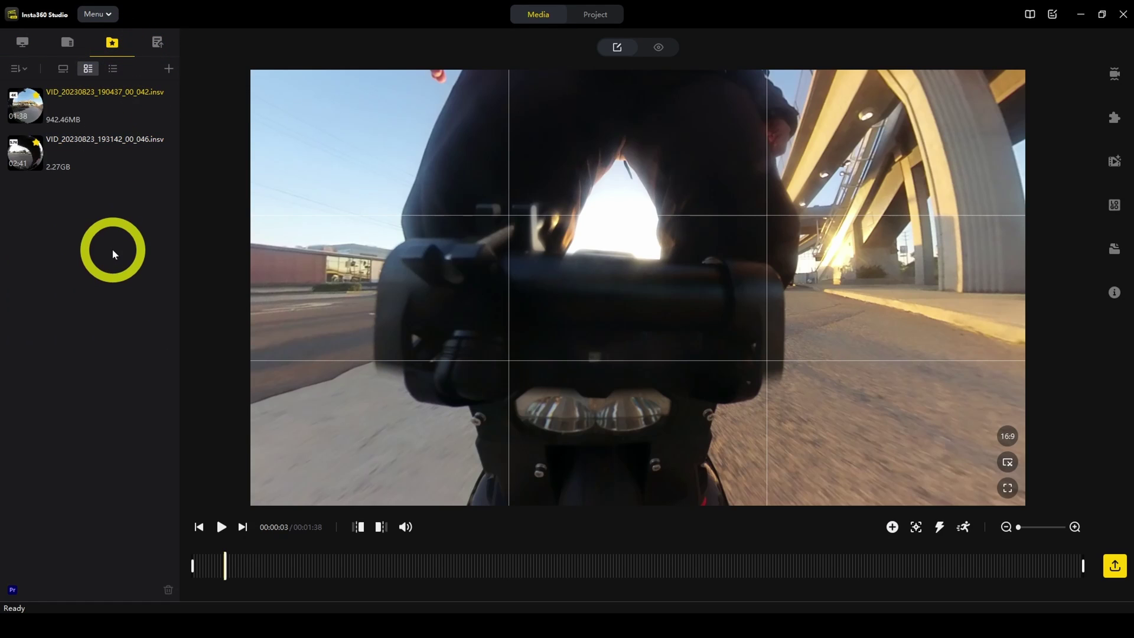
left_click(107, 101)
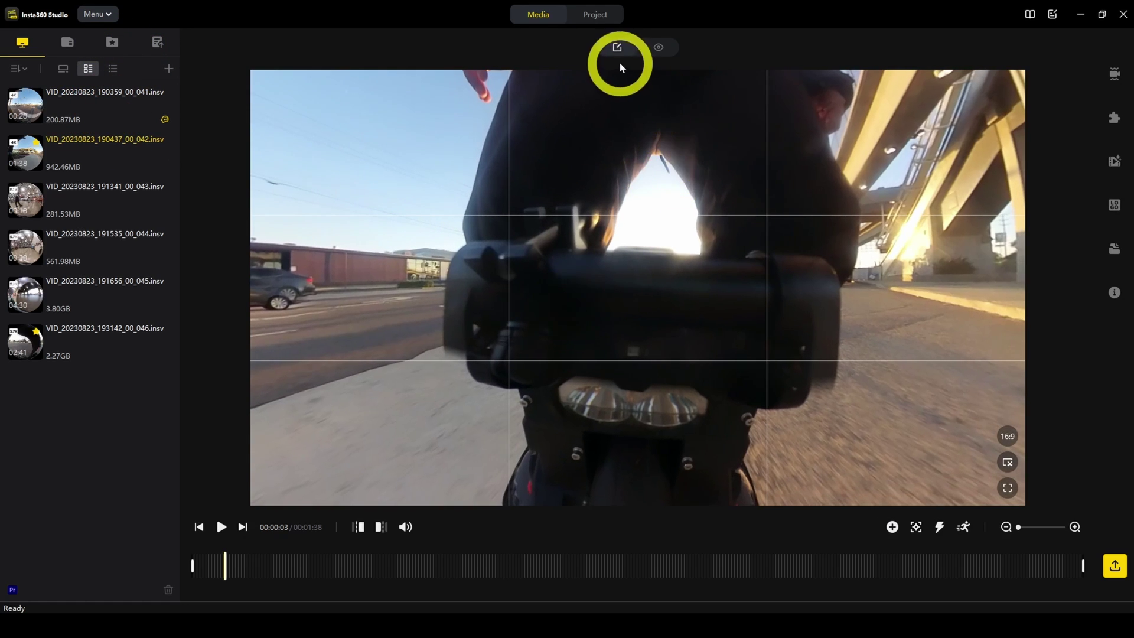
left_click(660, 50)
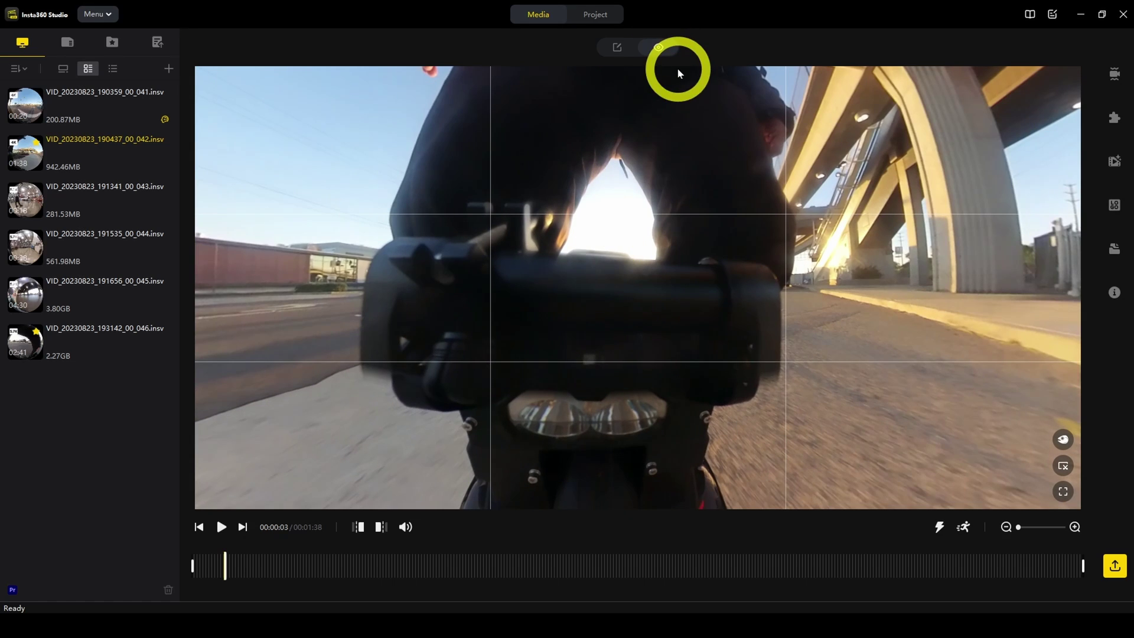
left_click(617, 52)
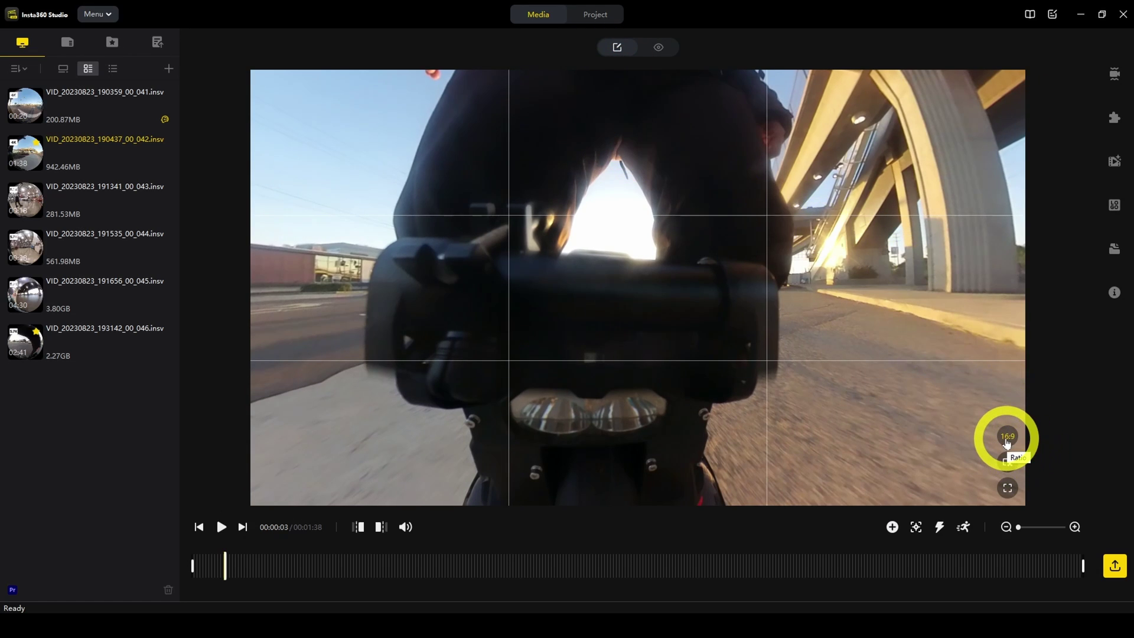
left_click(1008, 489)
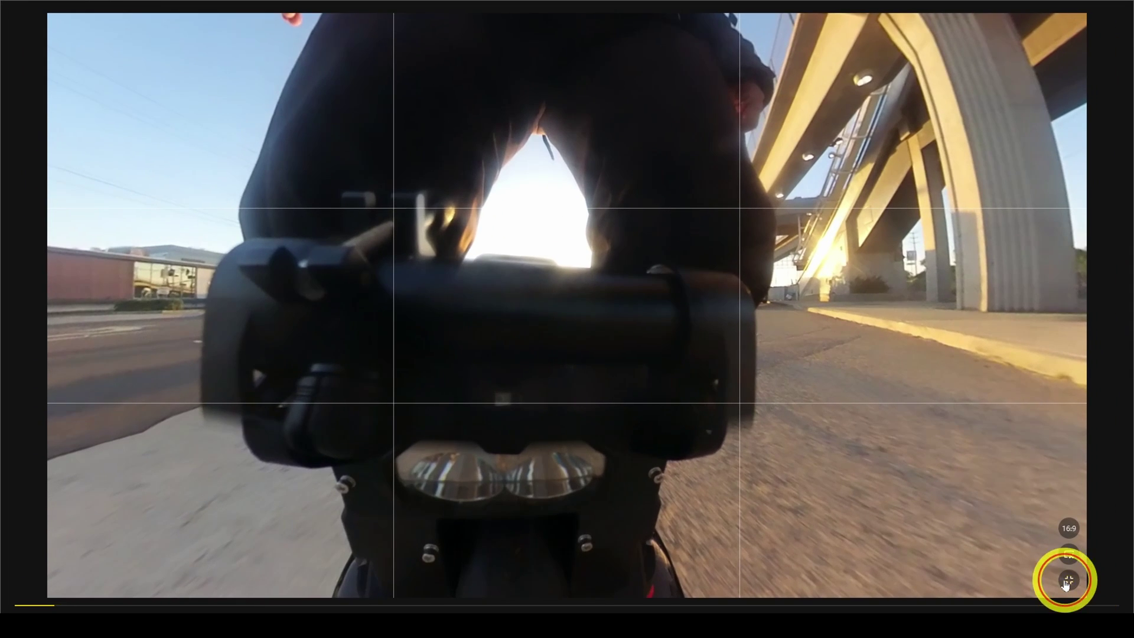
left_click(1068, 581)
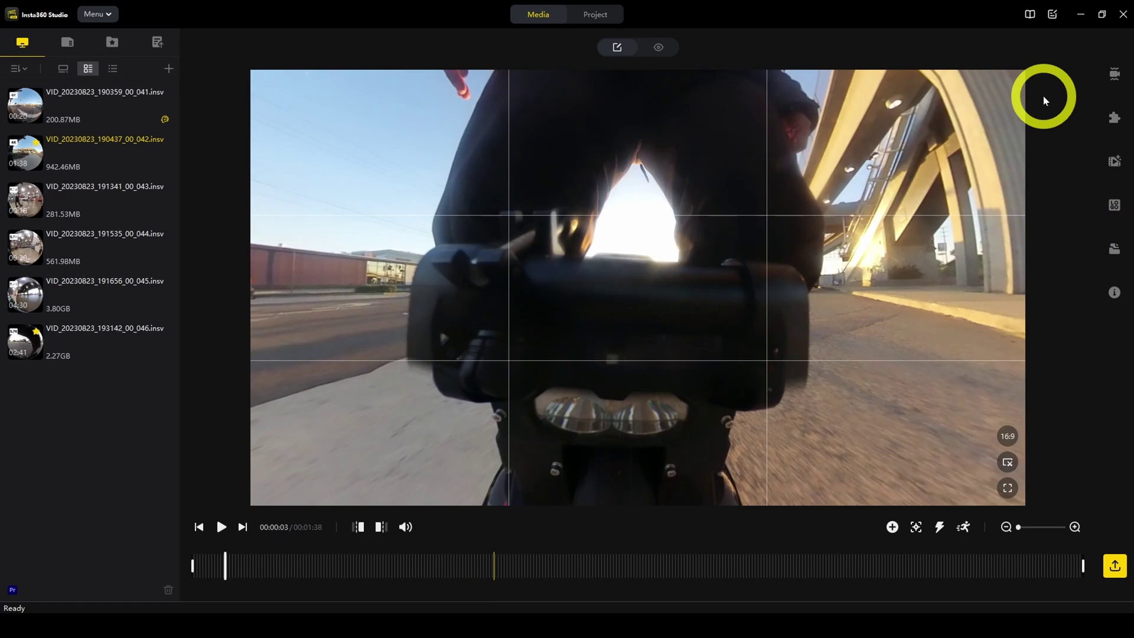
- Play clip 042 with FlowState Stabilization, turning the view away from the headlight
left_click(1114, 74)
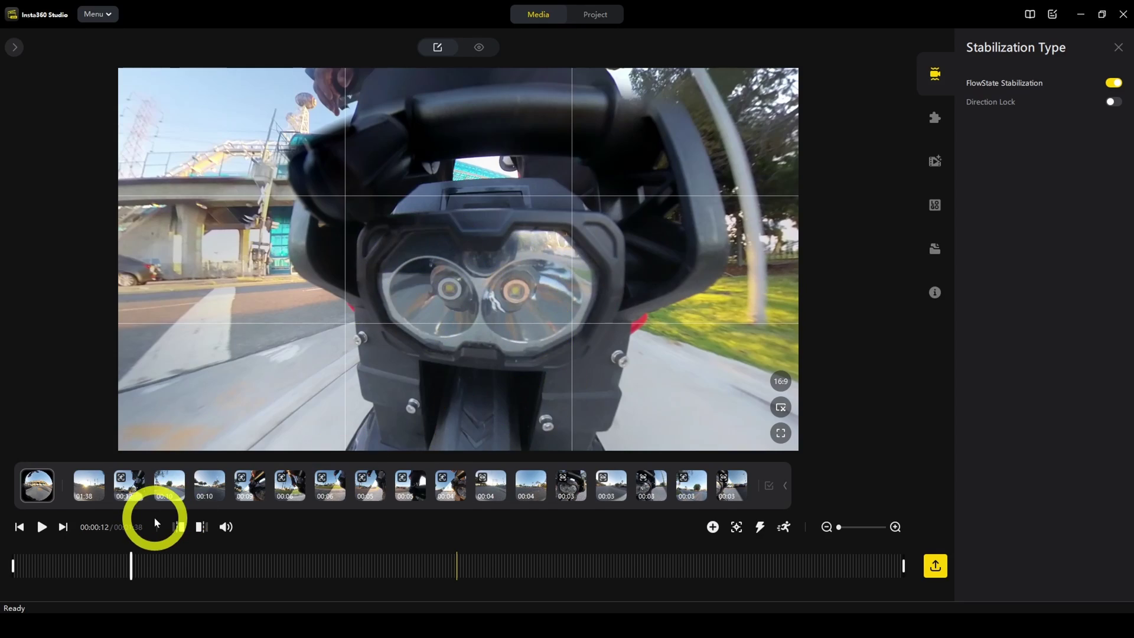
left_click(41, 532)
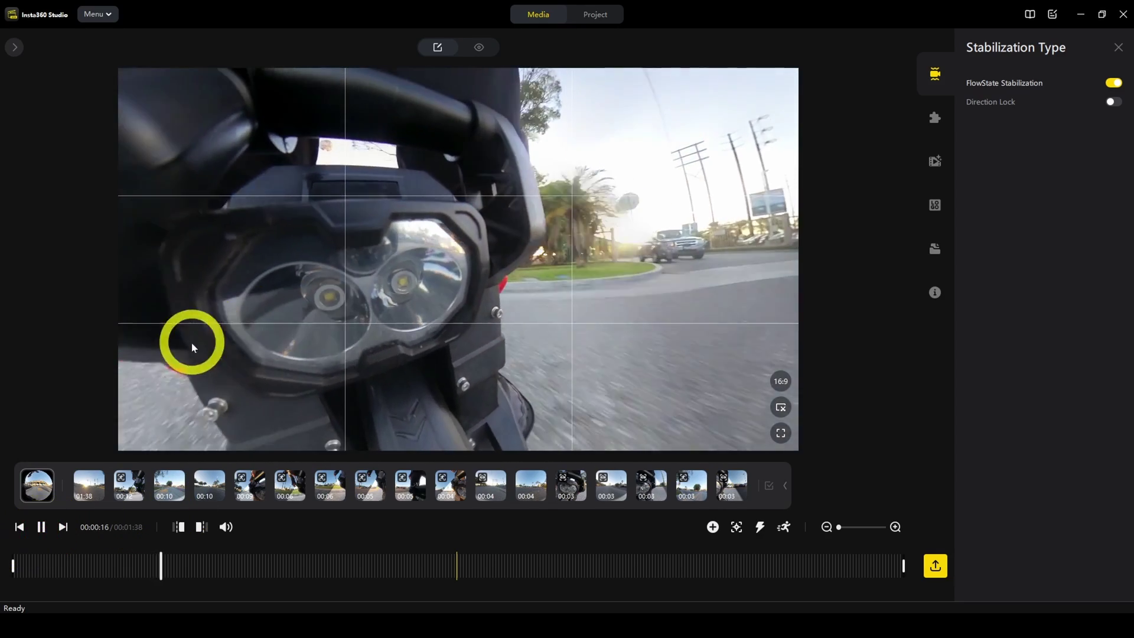
left_click_drag(421, 392, 38, 534)
left_click(37, 535)
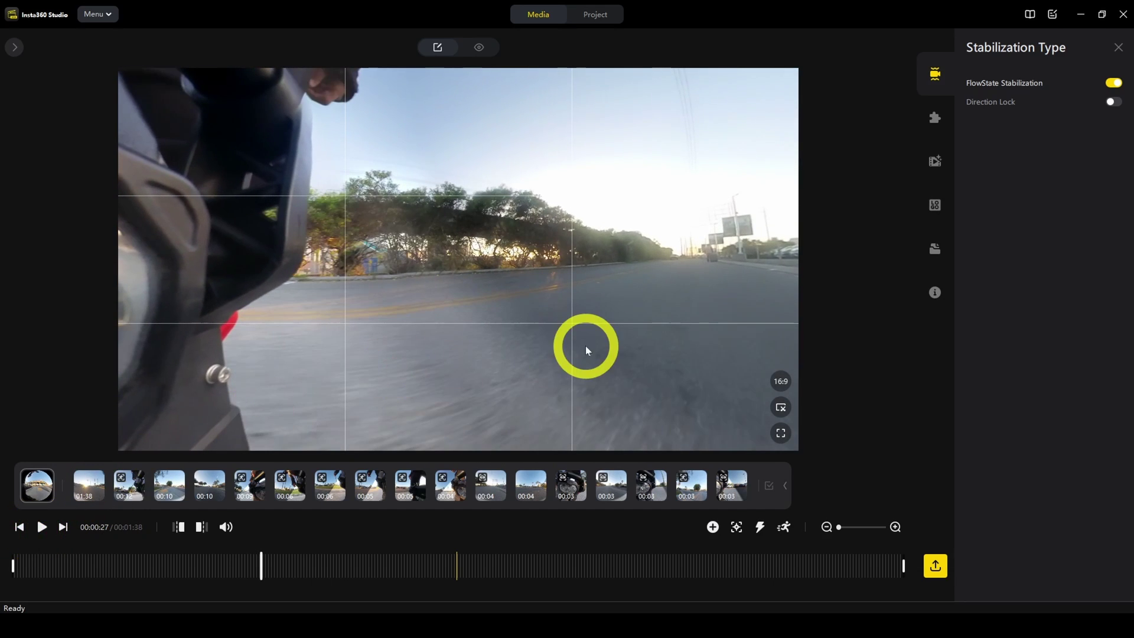
- Switch on Direction Lock and replay the ride from 00:00:13 to compare
left_click(138, 564)
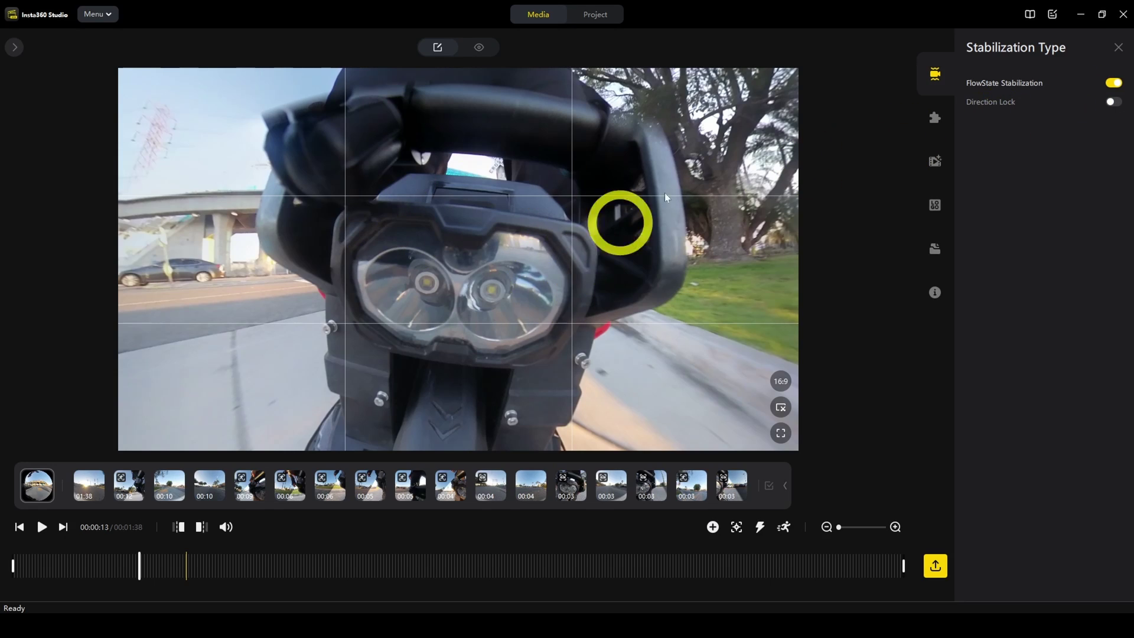
left_click(1114, 102)
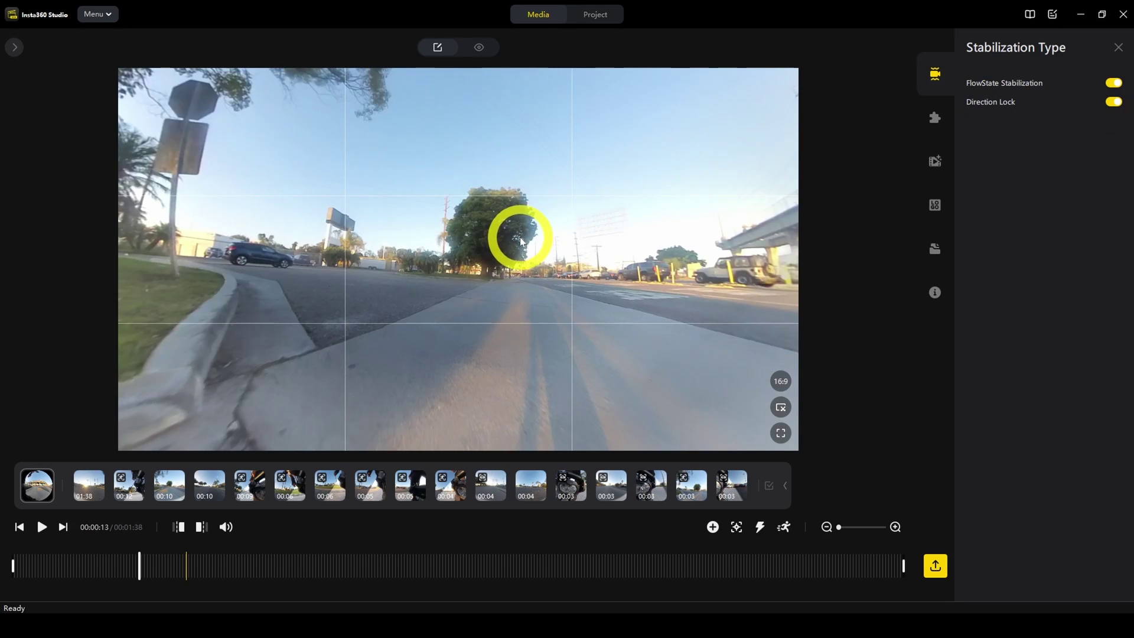
left_click_drag(392, 307, 542, 349)
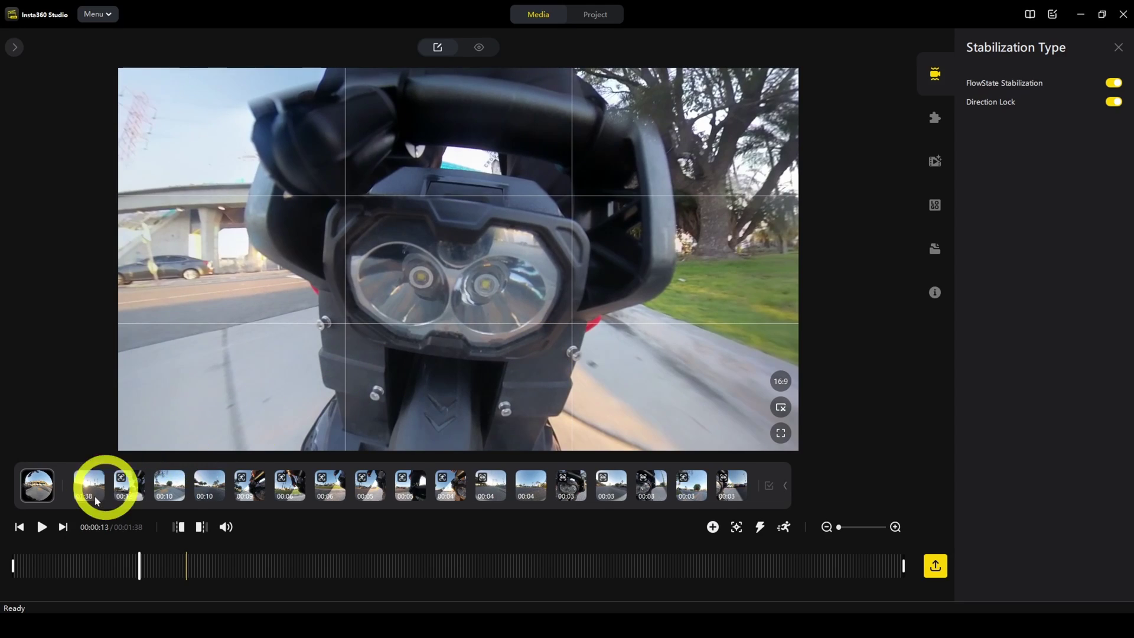
left_click(42, 527)
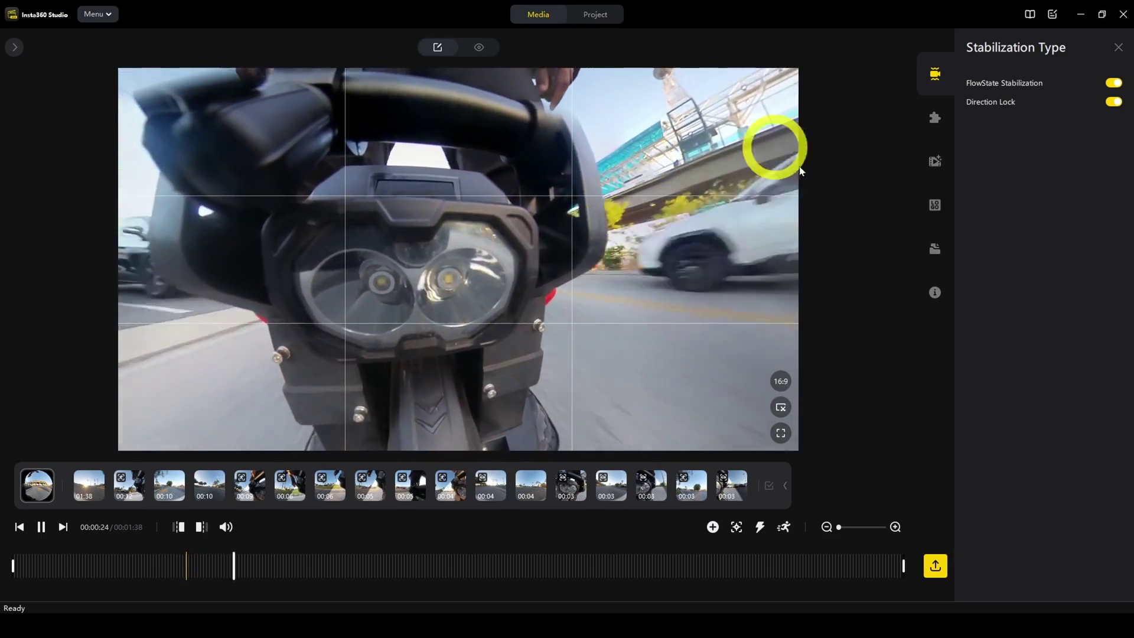
left_click(42, 527)
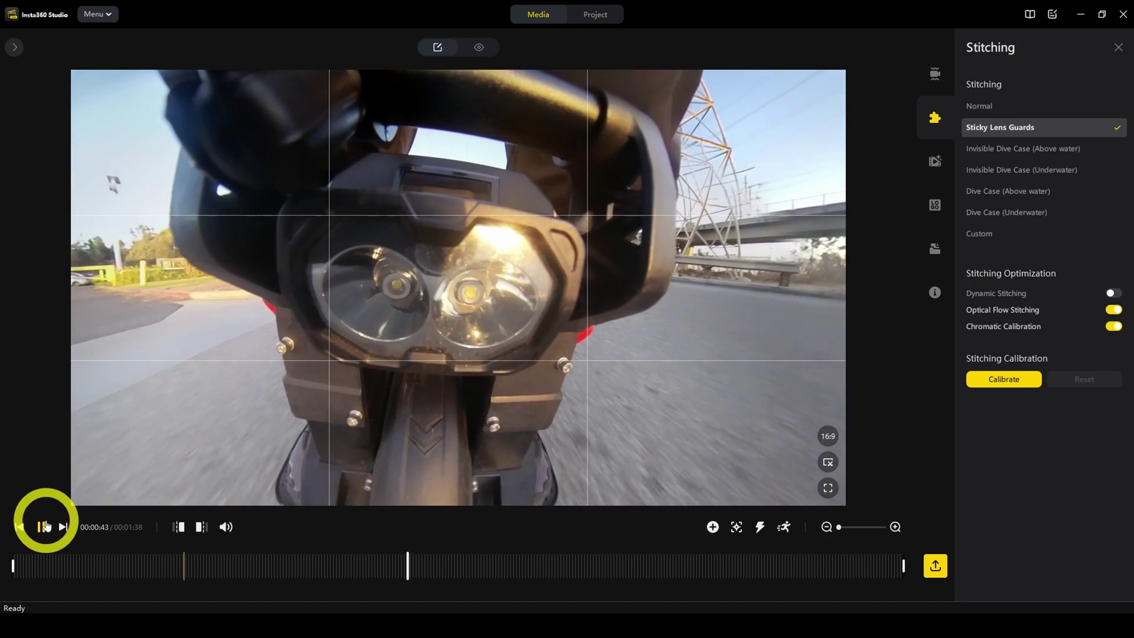
- Switch clip 042's stitching type to Normal and check the seams in the 360 view
left_click(44, 526)
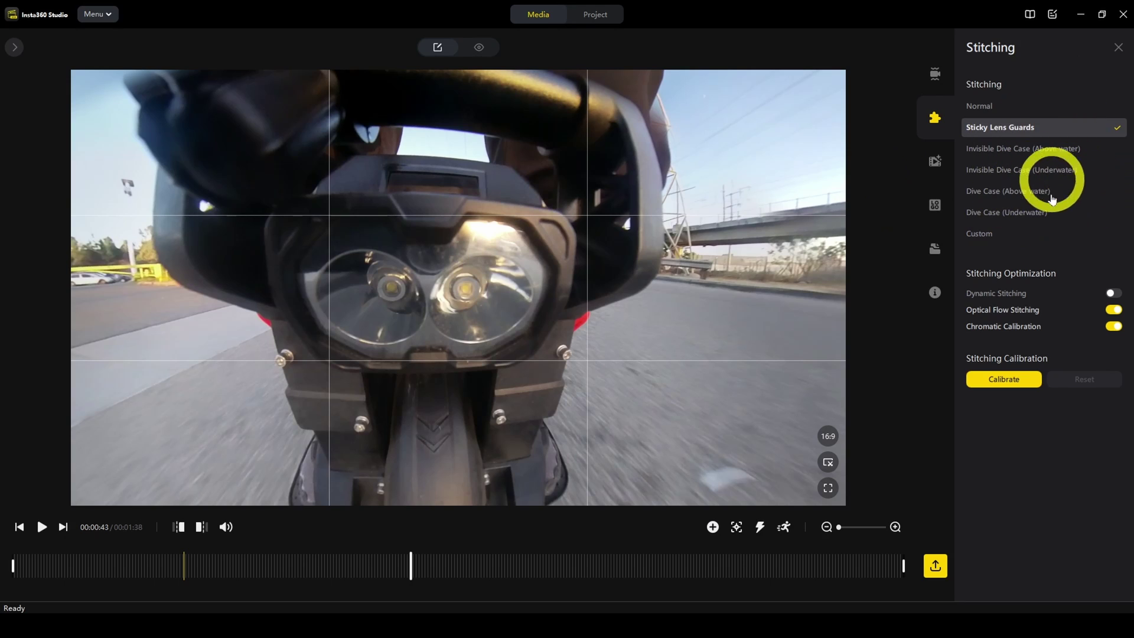
left_click(1020, 109)
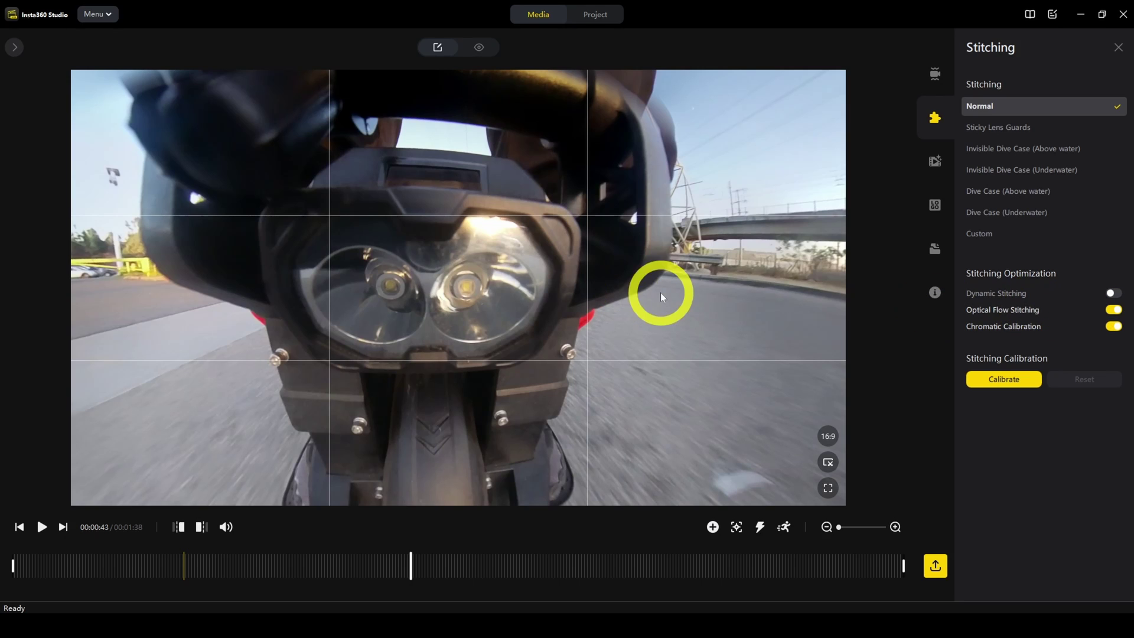
left_click_drag(659, 294, 618, 329)
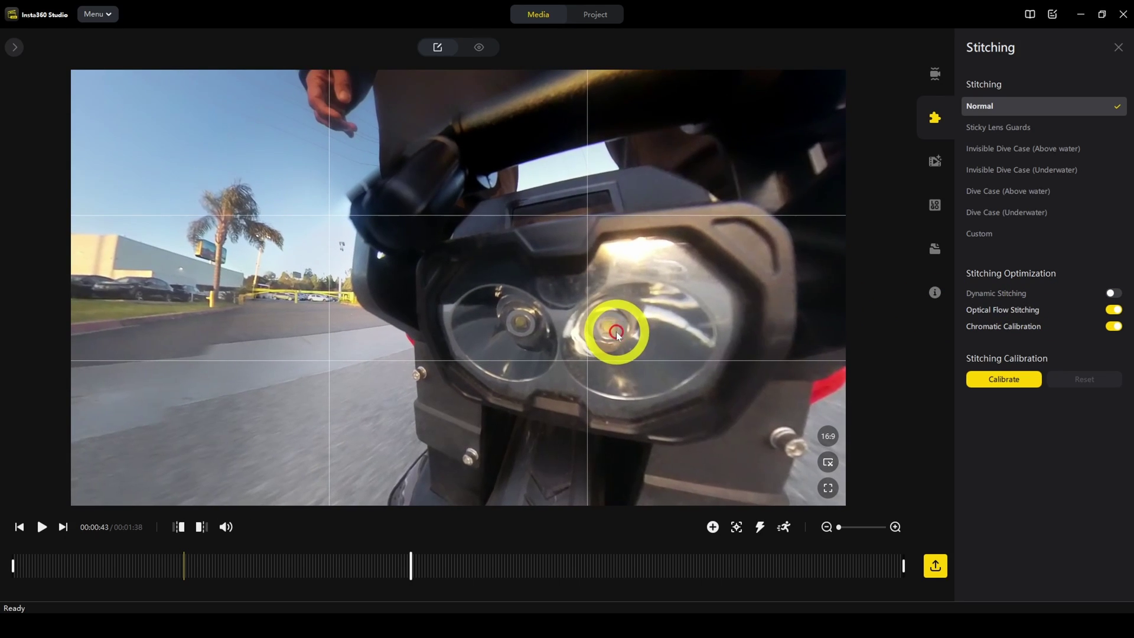
- Keep Dynamic Stitching on instead of Optical Flow, and Chromatic Calibration on after testing it off
left_click(1116, 294)
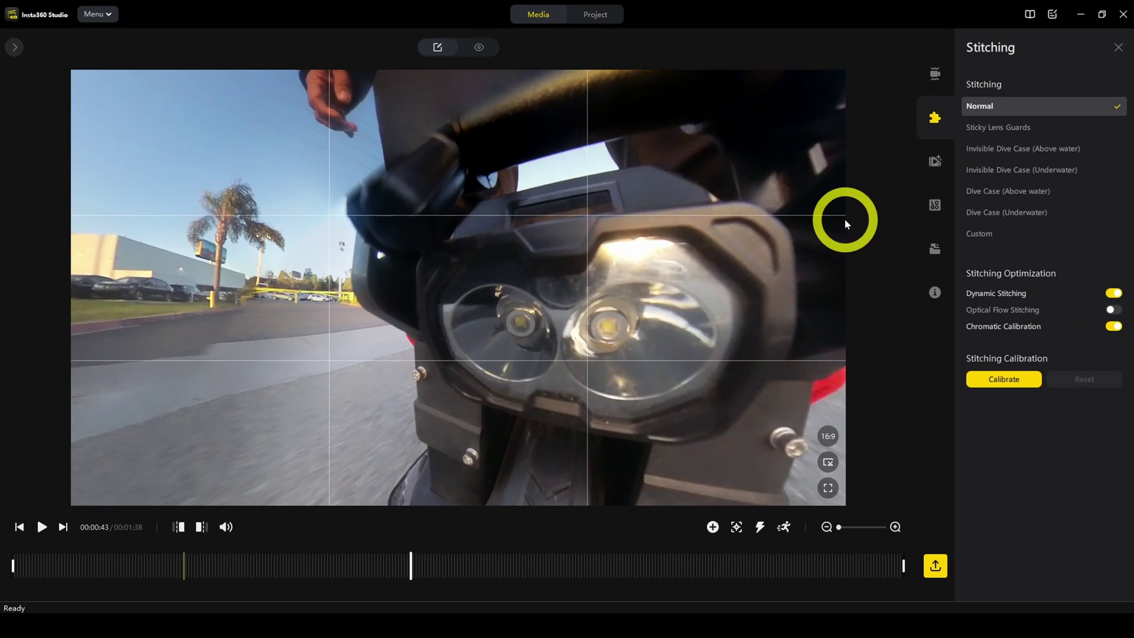
left_click(1113, 312)
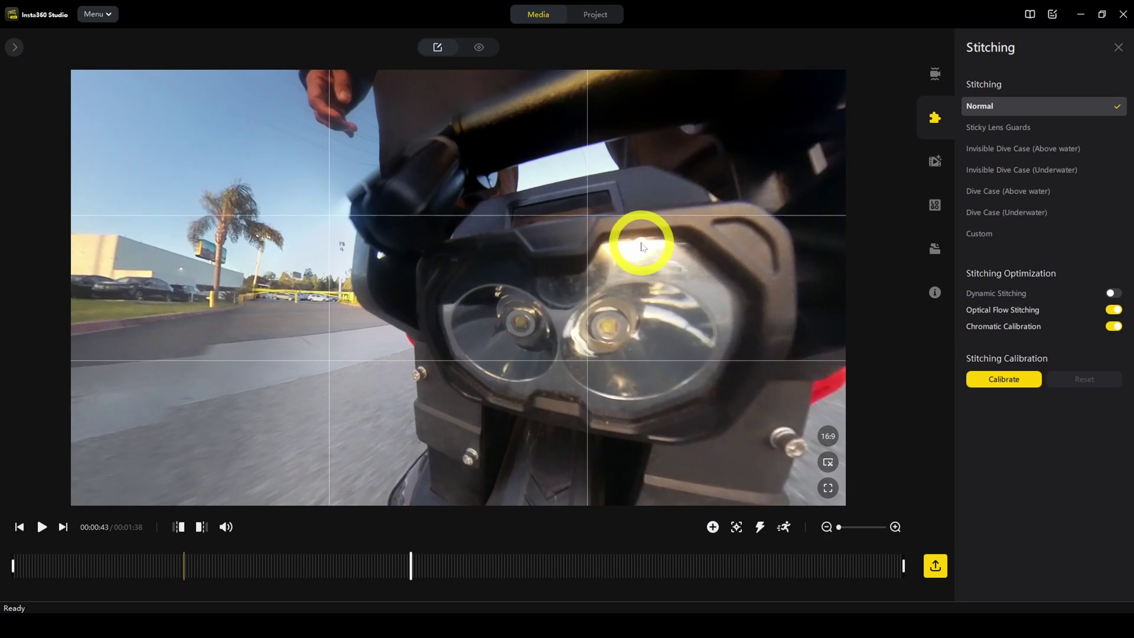
left_click(1113, 293)
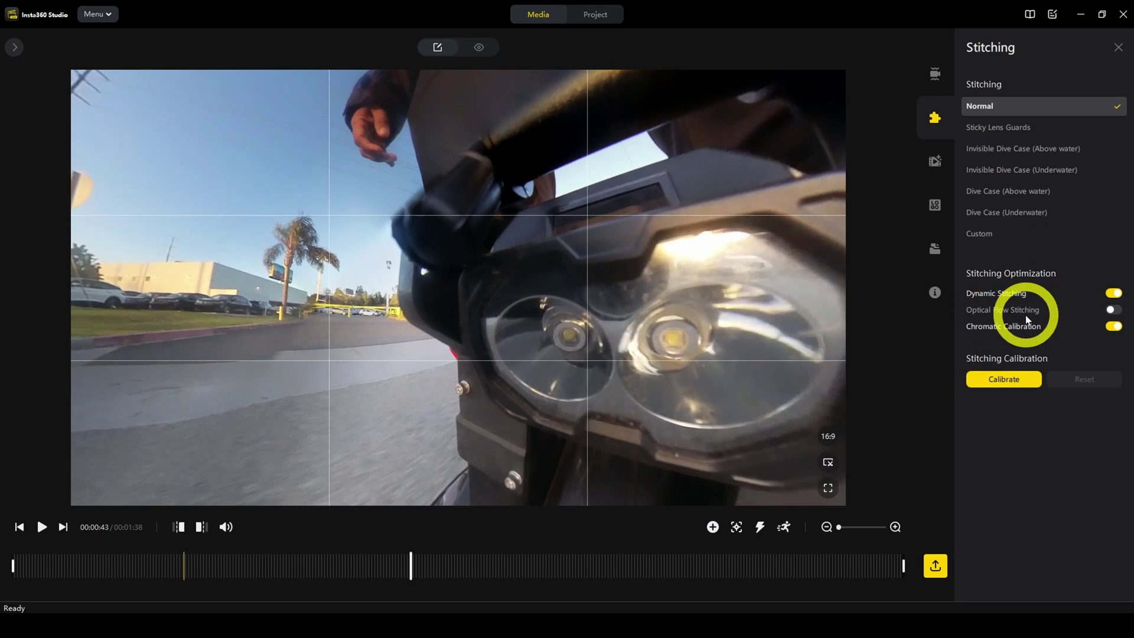
left_click(1112, 326)
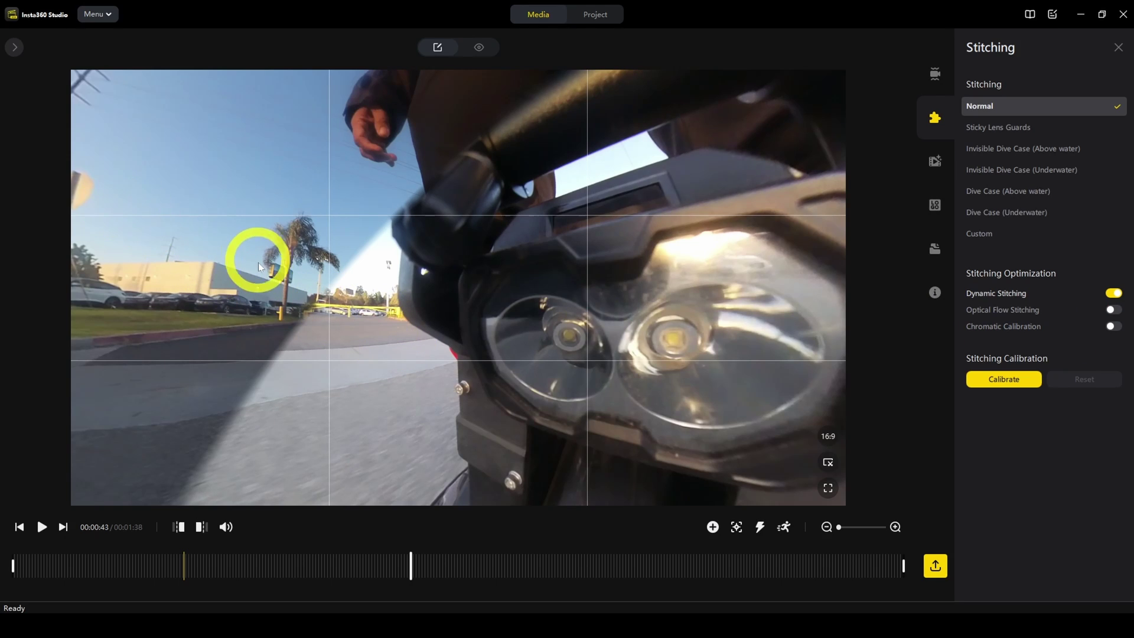
left_click(1113, 327)
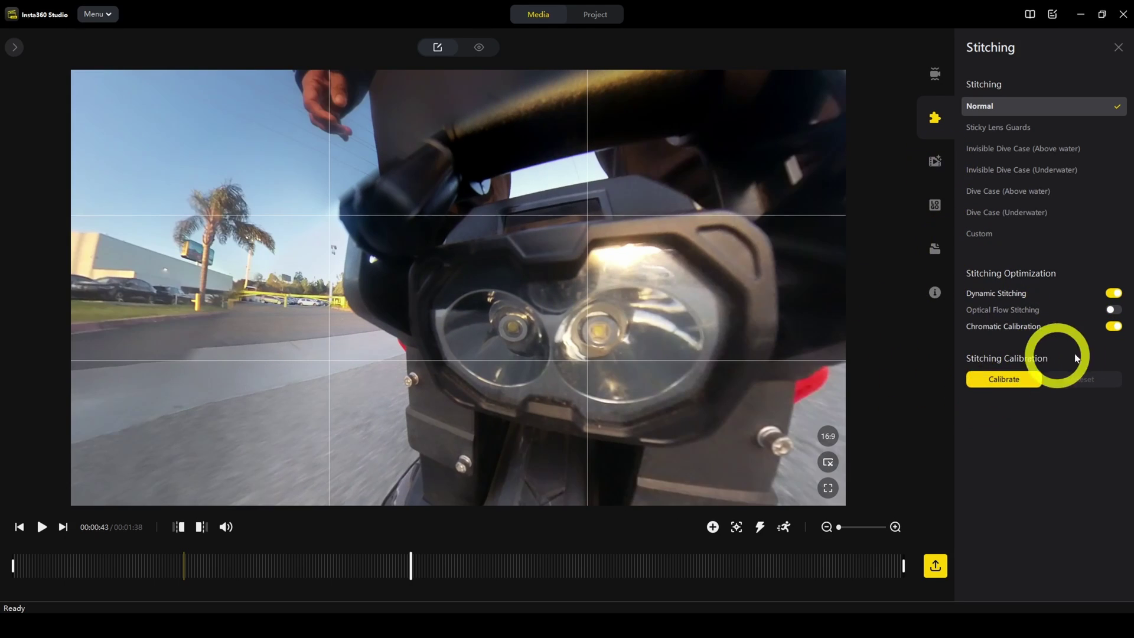
- Enable Color Plus at 19 and Motion ND (spread 85, intensity 100), then show logo settings
left_click(934, 168)
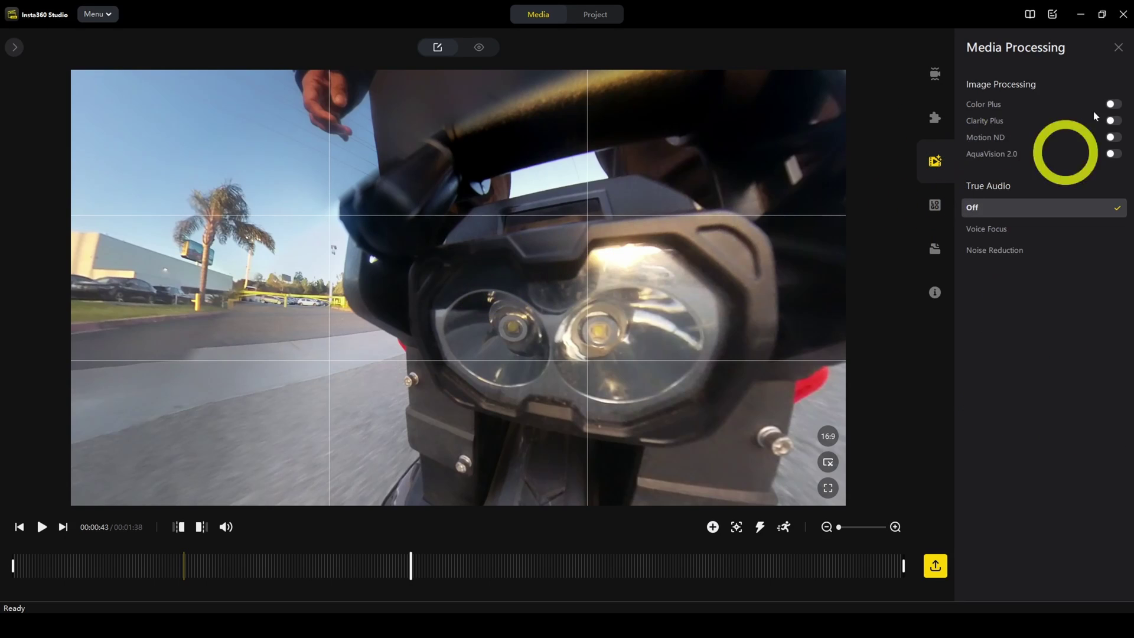
left_click(1115, 105)
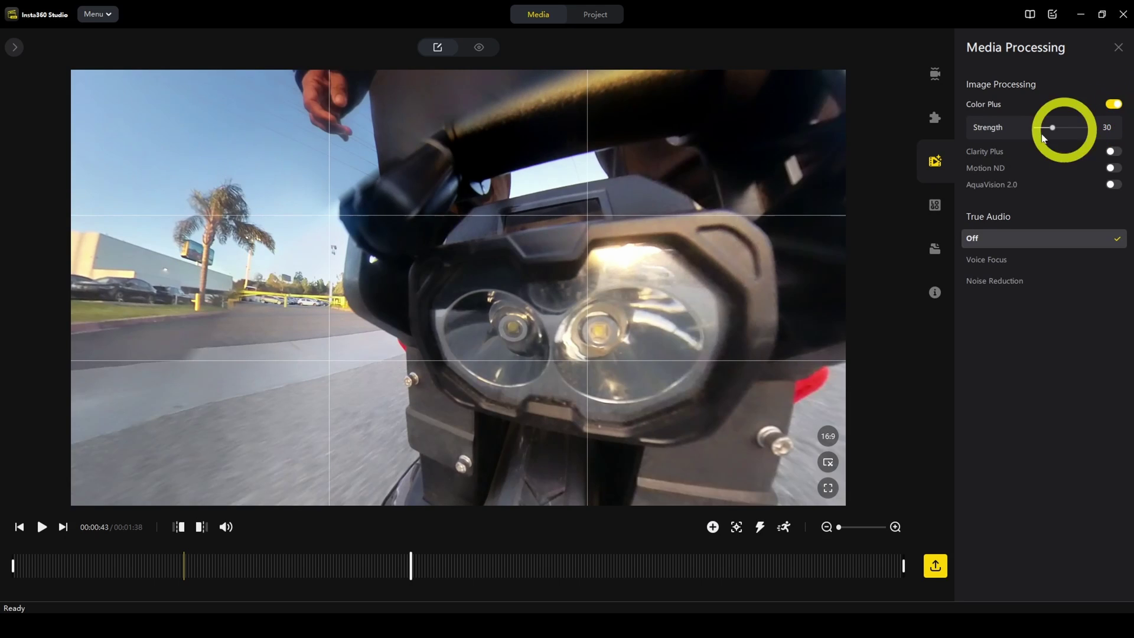
left_click_drag(1077, 129, 1049, 130)
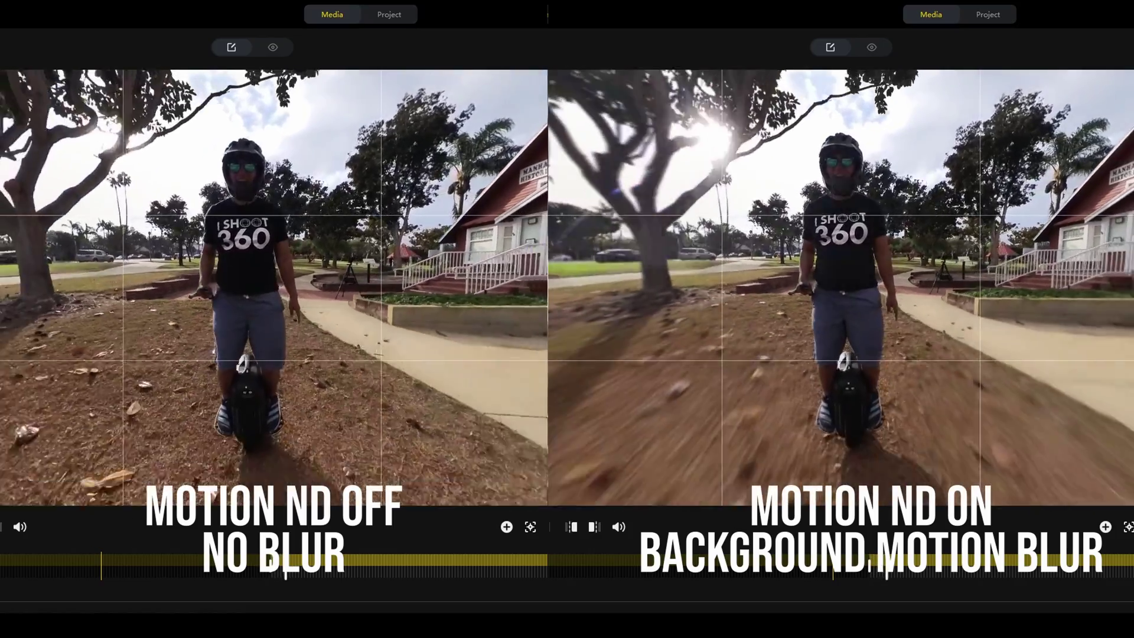
left_click(38, 569)
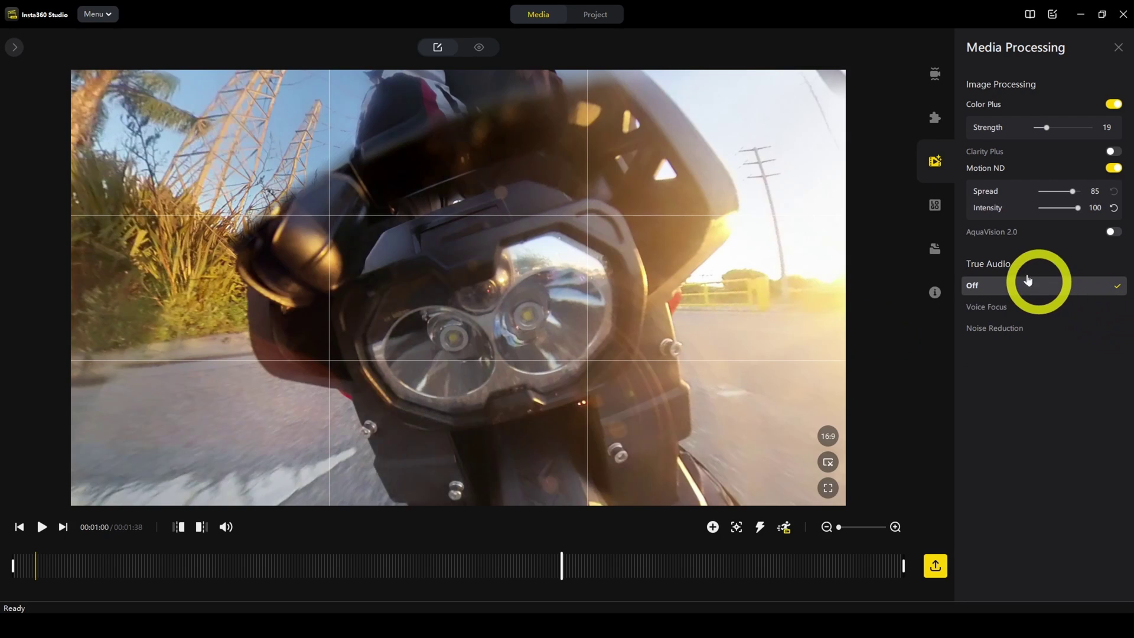
left_click(935, 205)
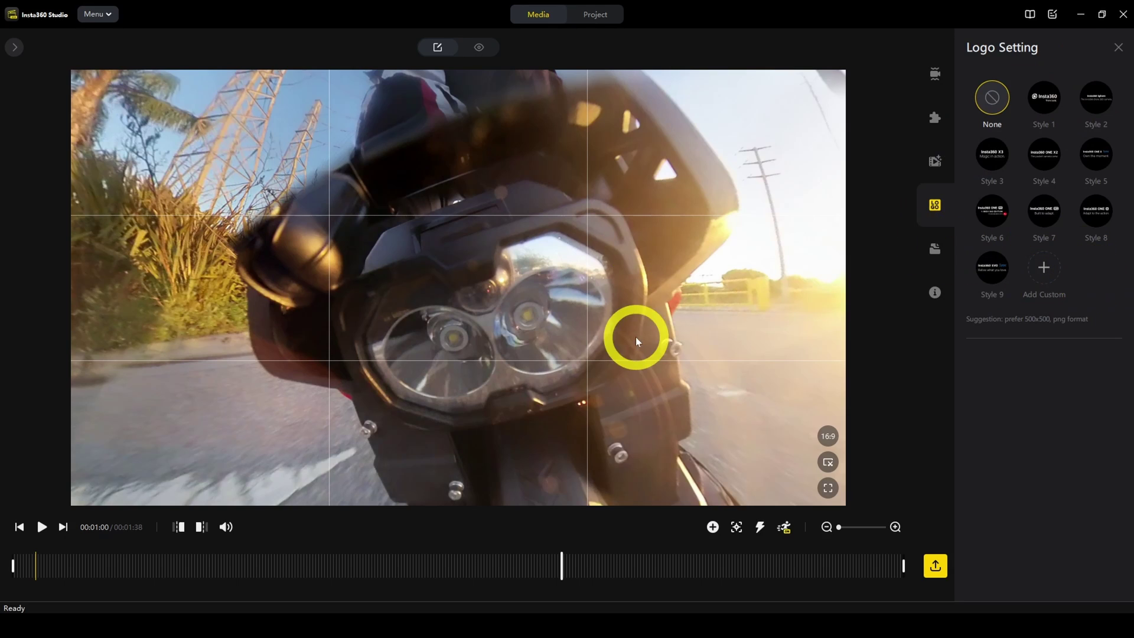
- Add logo Style 3, then create Clip2 and a copy of Clip1 in Clip Management
left_click(992, 154)
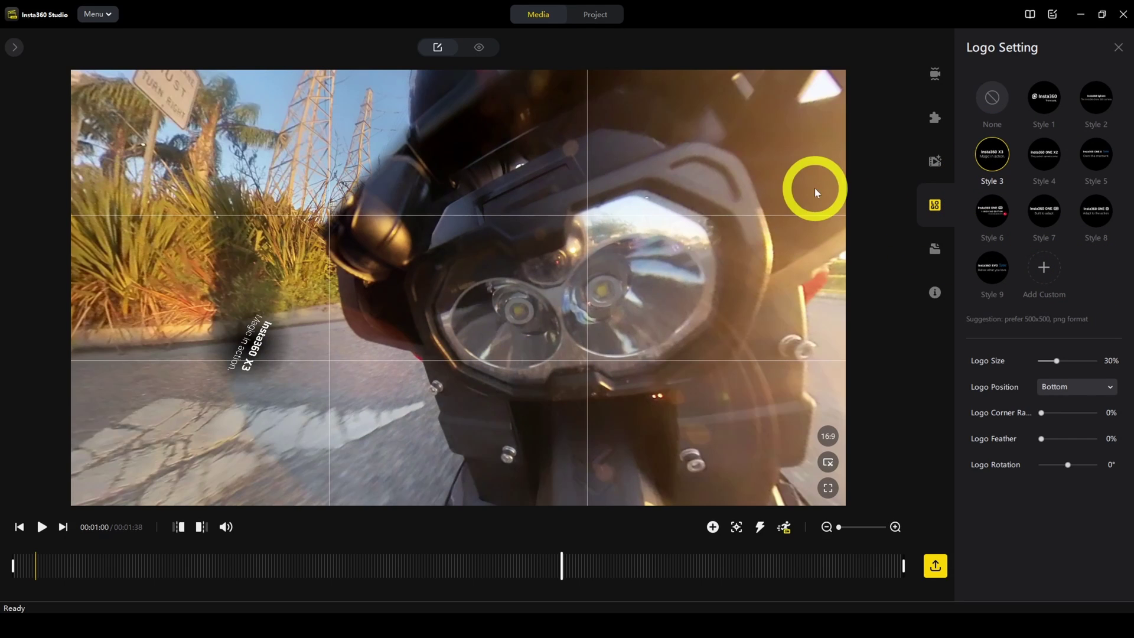
left_click(992, 97)
left_click(935, 249)
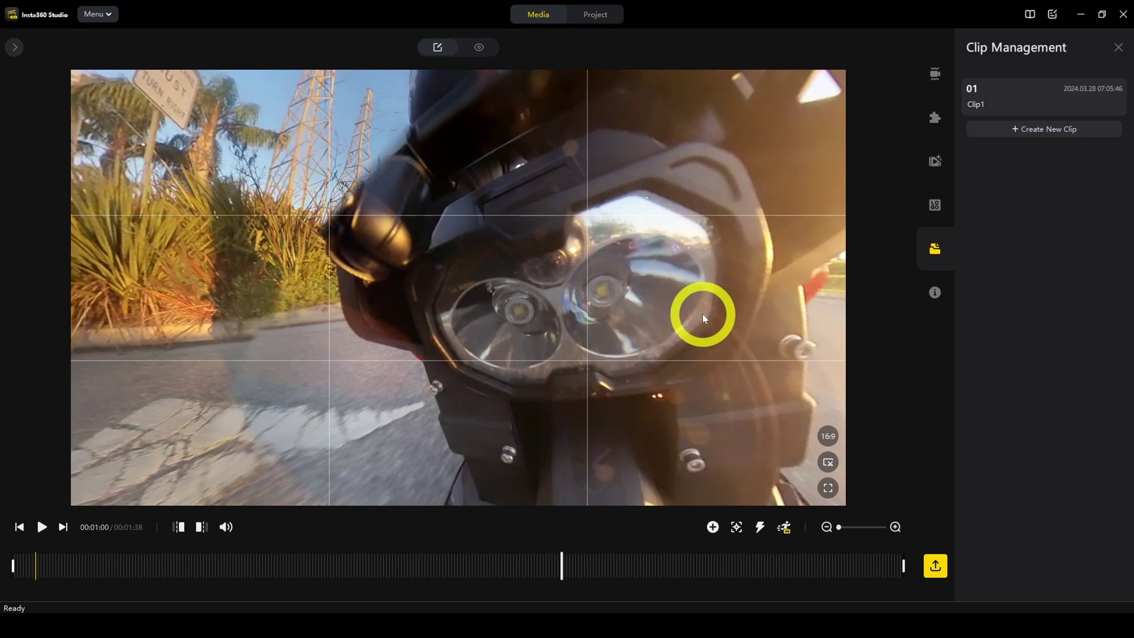
left_click_drag(703, 317, 564, 337)
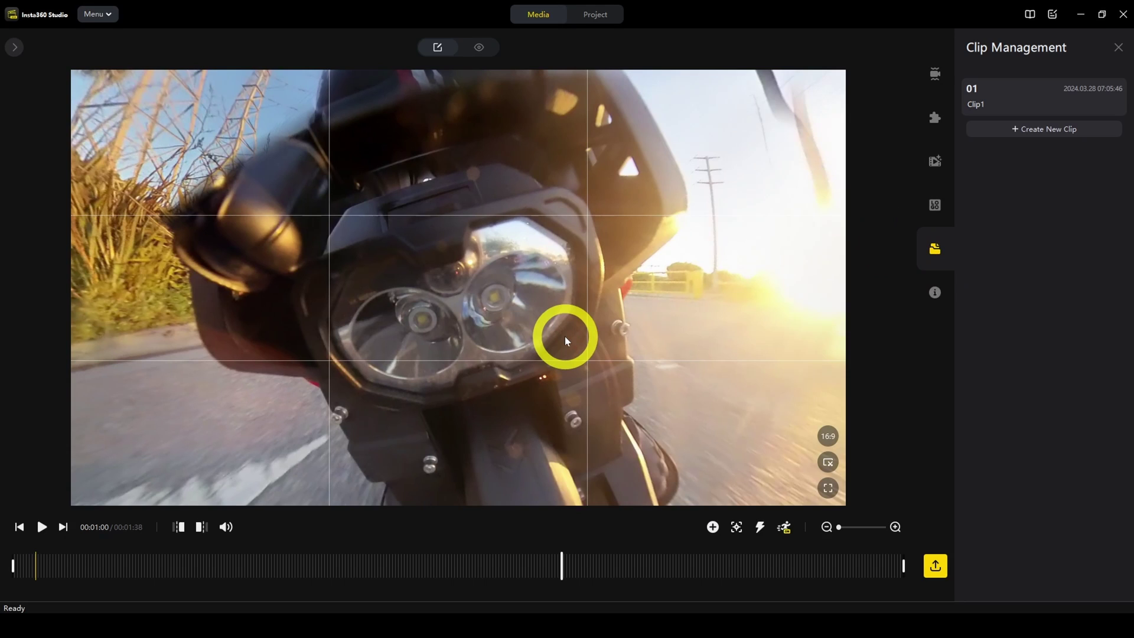
left_click(1116, 89)
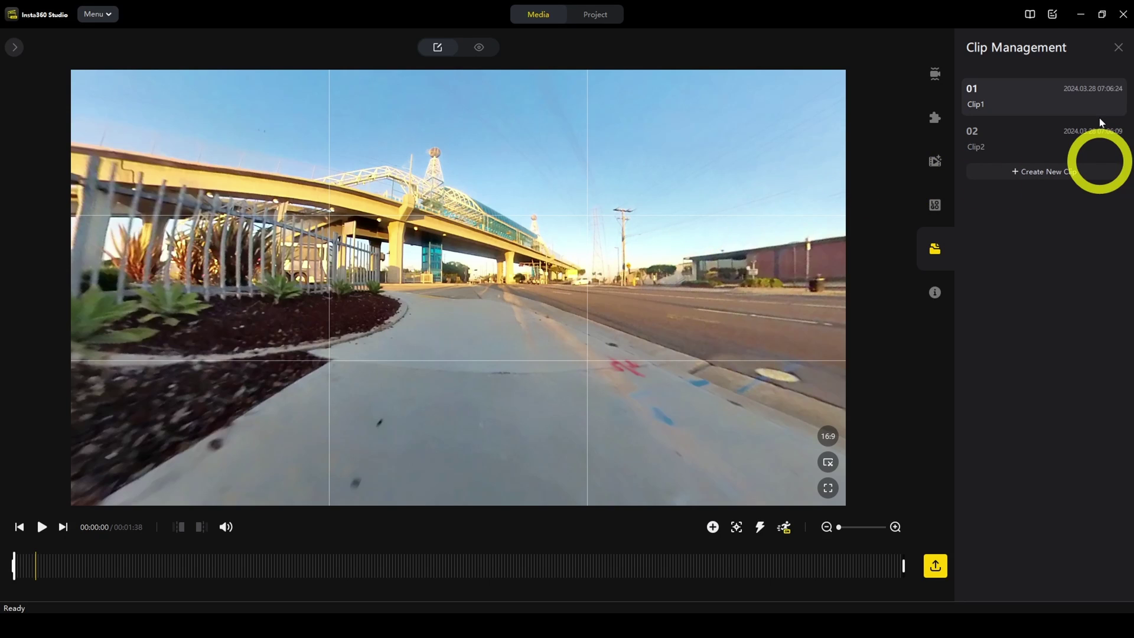
left_click(1113, 95)
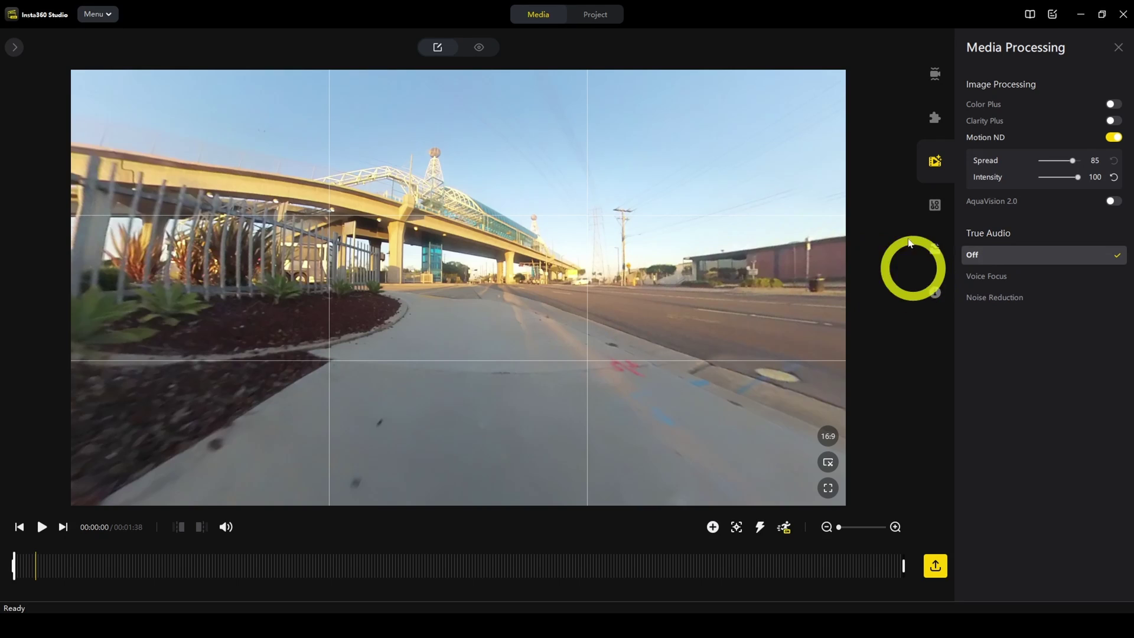
left_click(1118, 47)
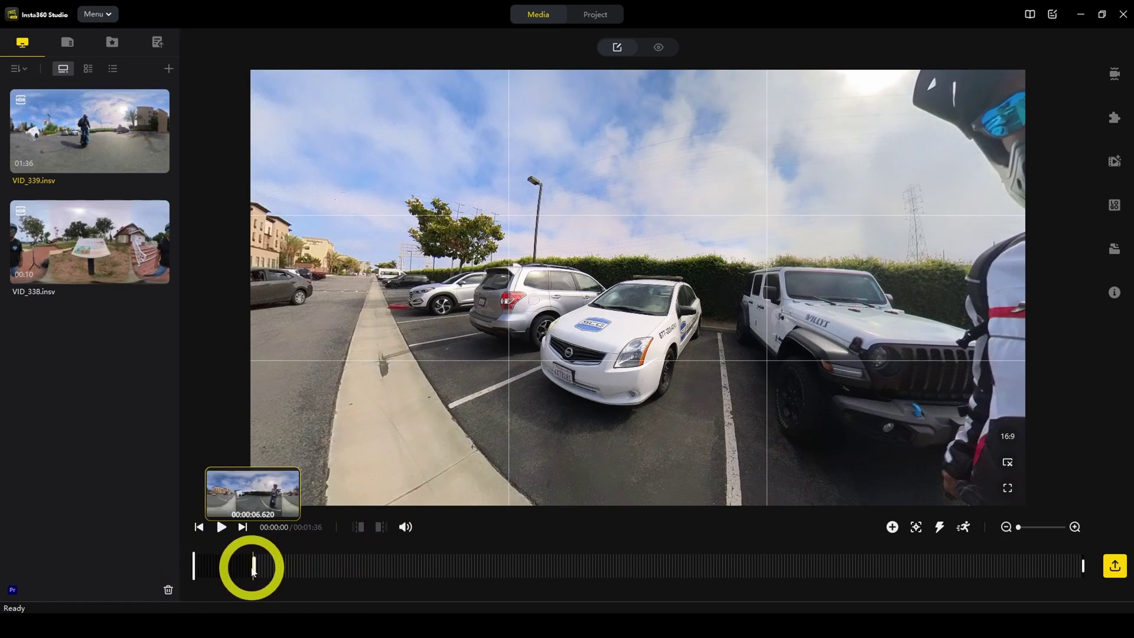
- Trim VID_339's start later and its end earlier, facing the view toward the rider
left_click_drag(252, 568, 349, 568)
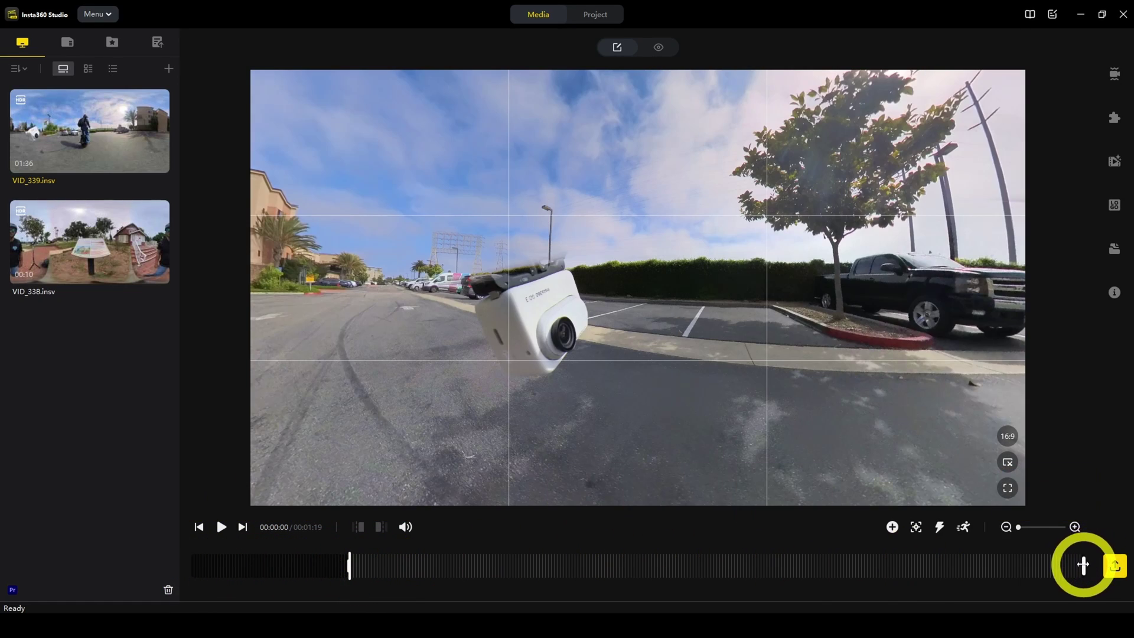
left_click_drag(1083, 565, 798, 567)
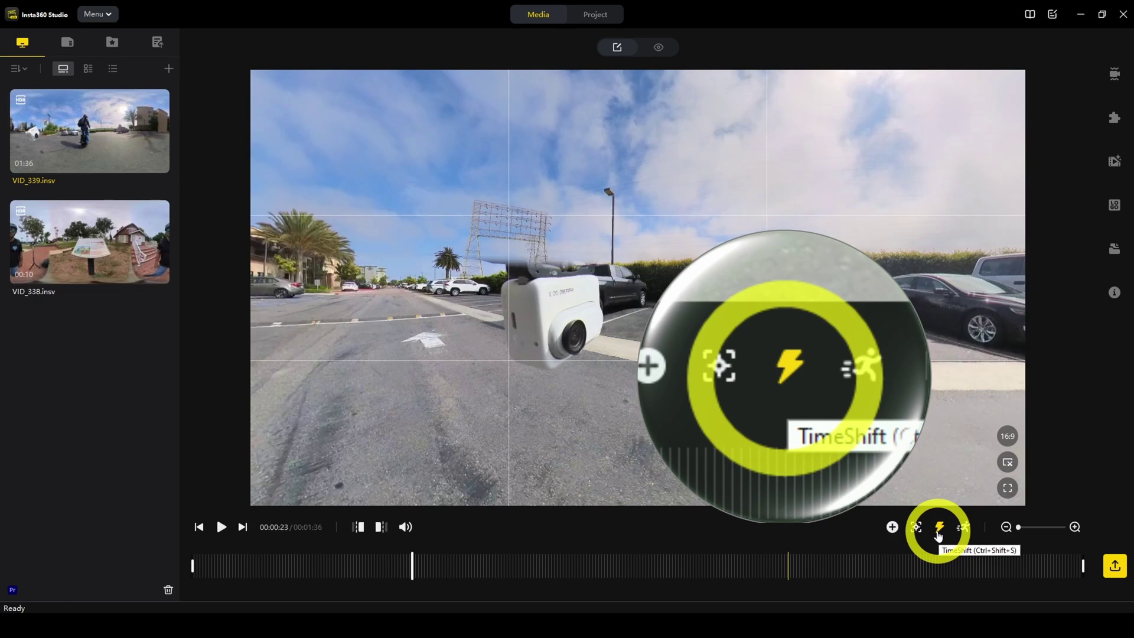
left_click_drag(726, 381, 575, 380)
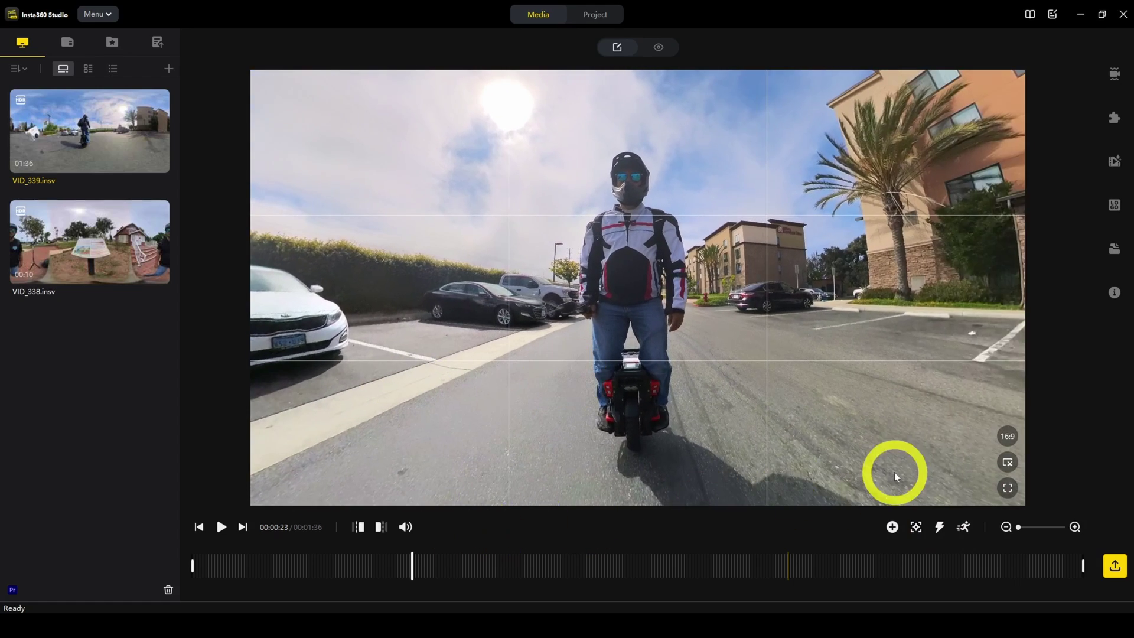
- Add a shortened TimeShift speed-up section, preview it, then remove it
left_click(939, 527)
left_click_drag(511, 602, 654, 572)
left_click(539, 573)
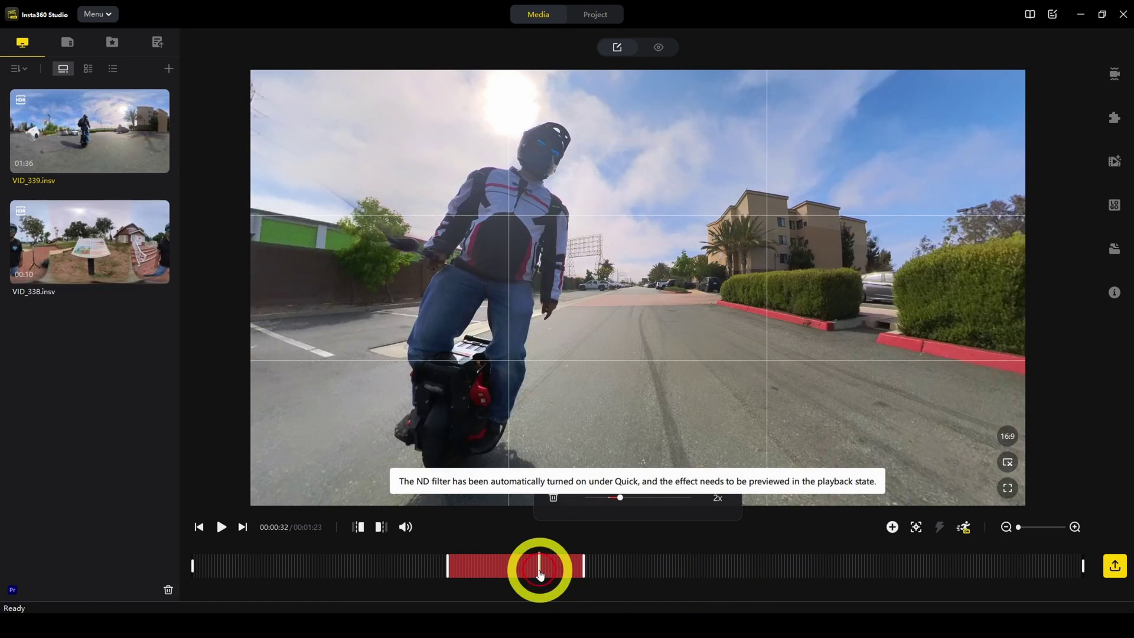
left_click(651, 503)
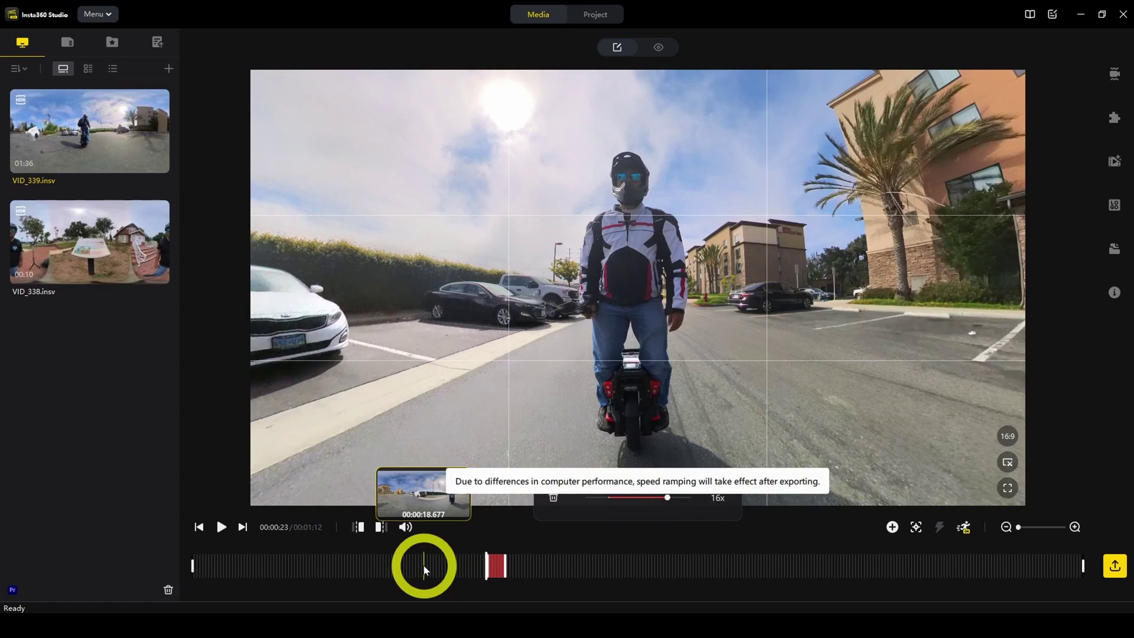
left_click(455, 567)
left_click(221, 527)
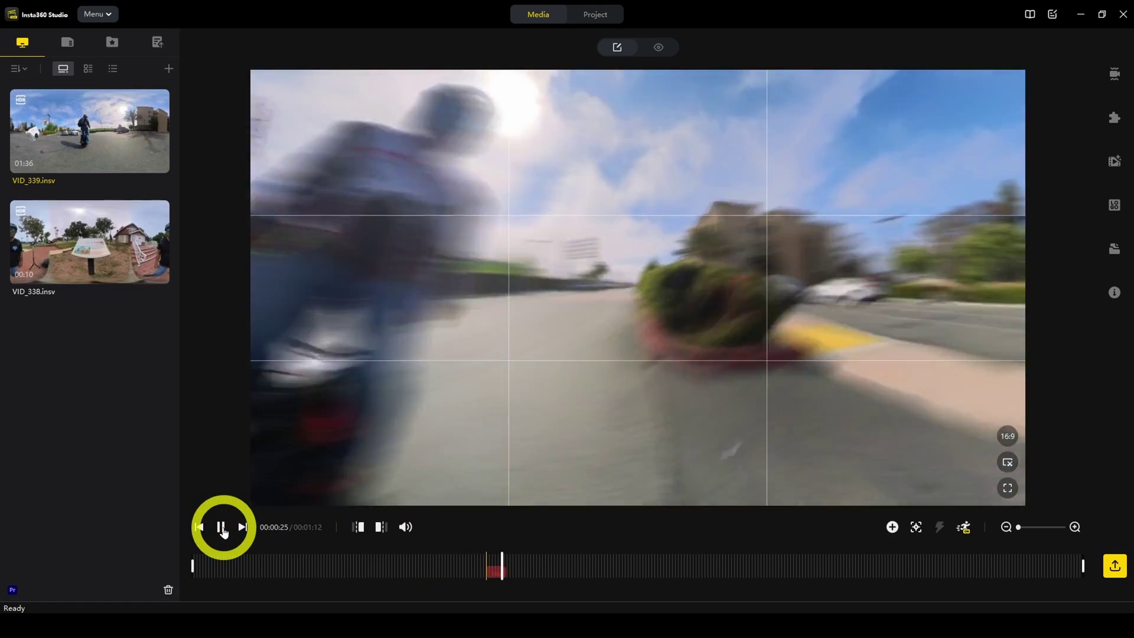
left_click(221, 526)
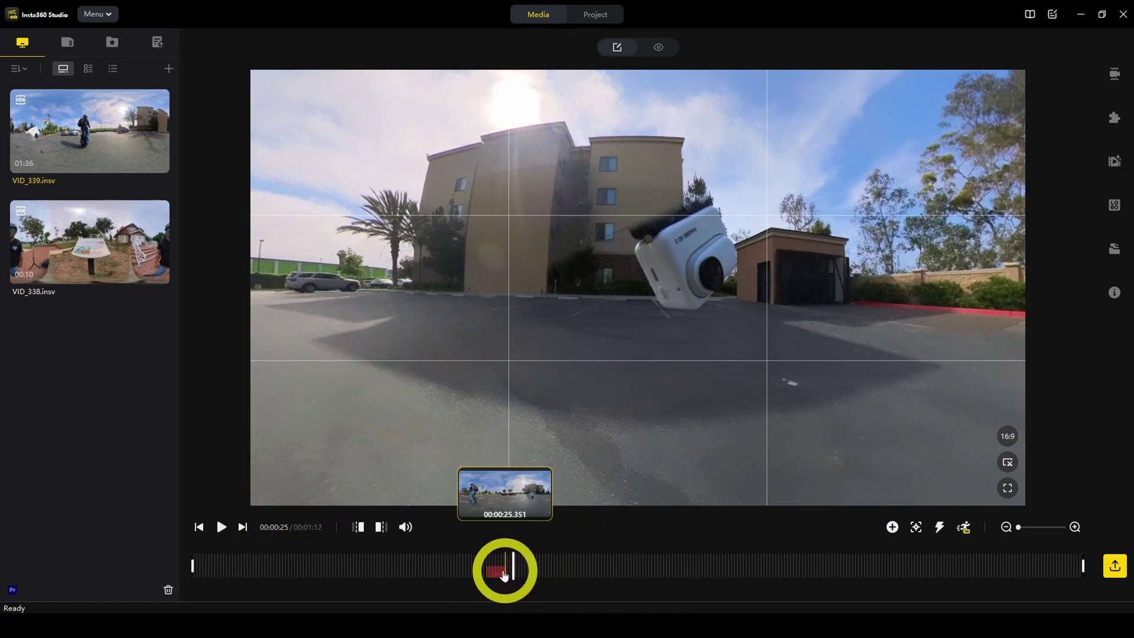
left_click(963, 527)
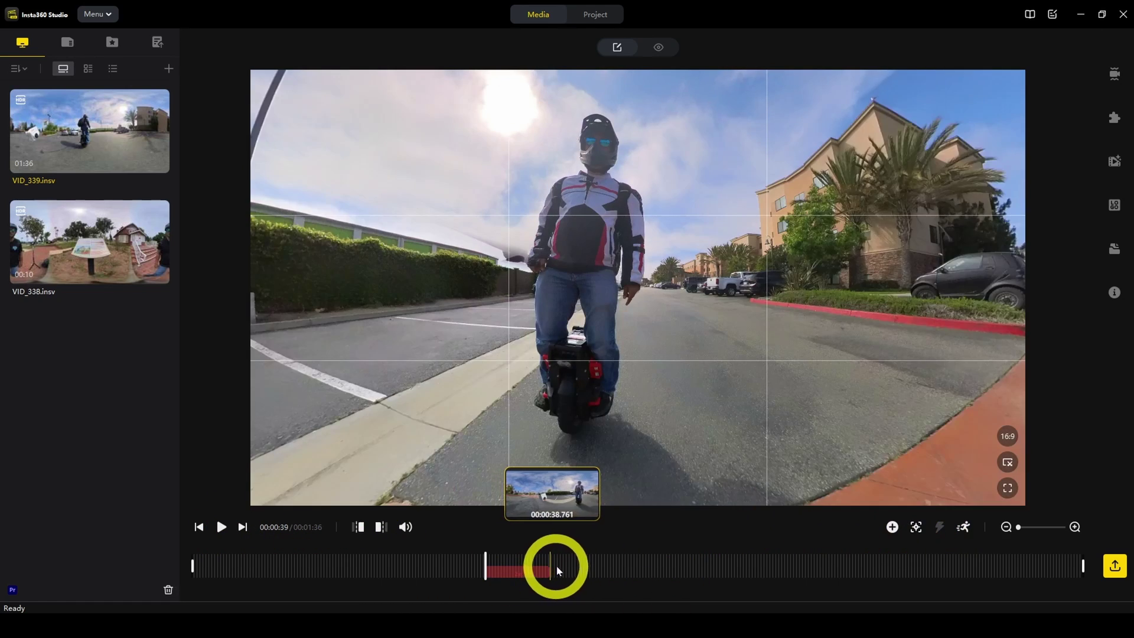
- Set a new speed section to 1/4x slow motion and preview it
left_click(557, 565)
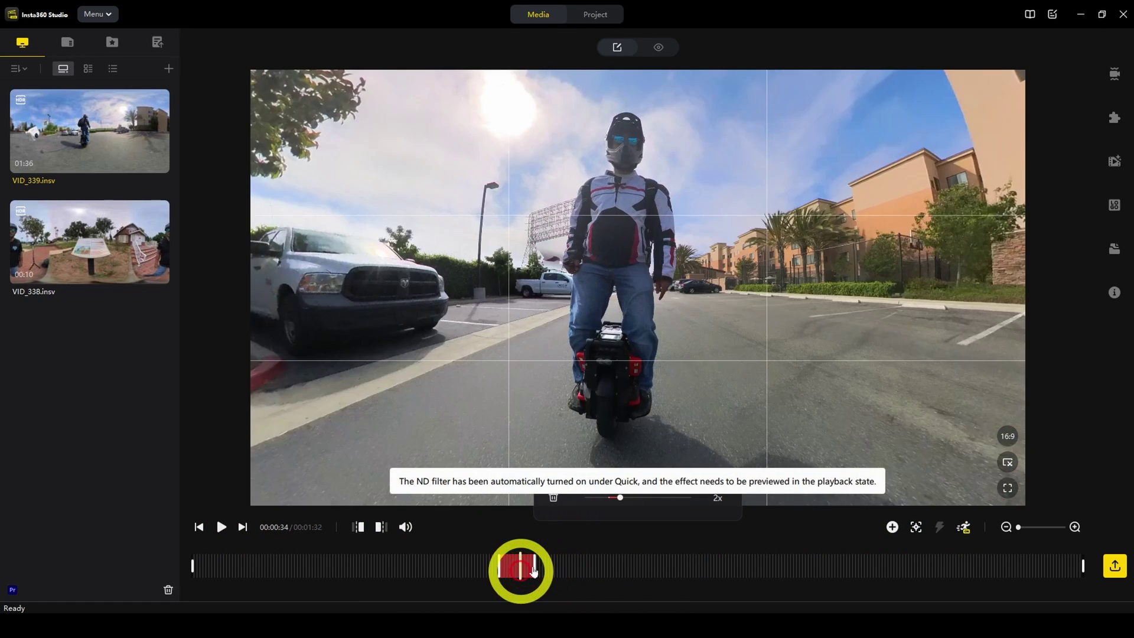
left_click(602, 501)
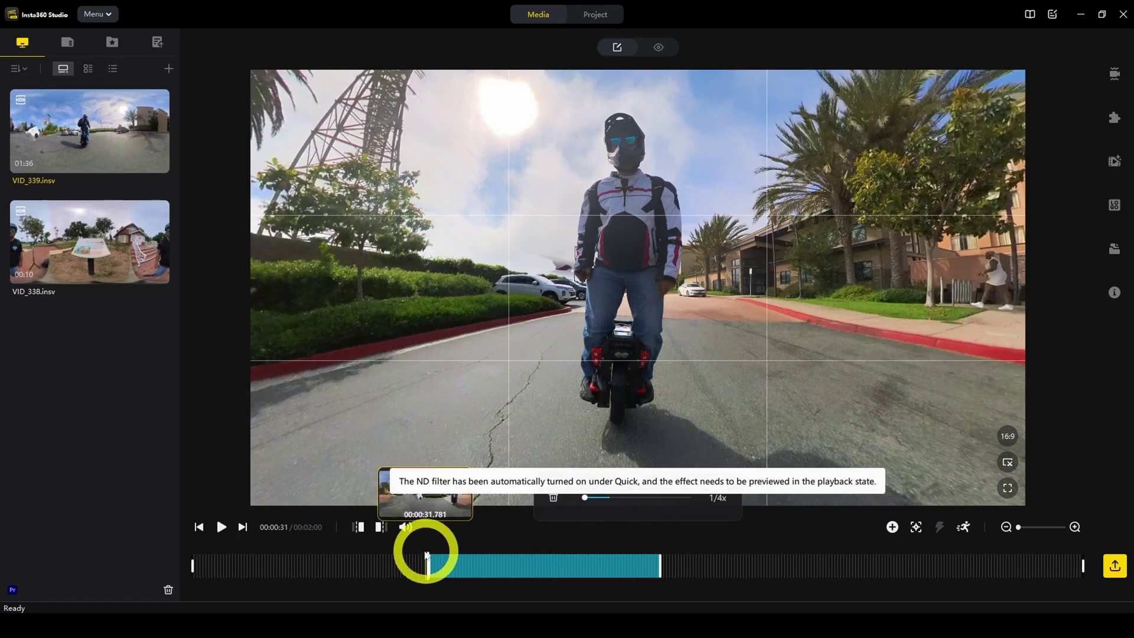
left_click(419, 556)
key("space")
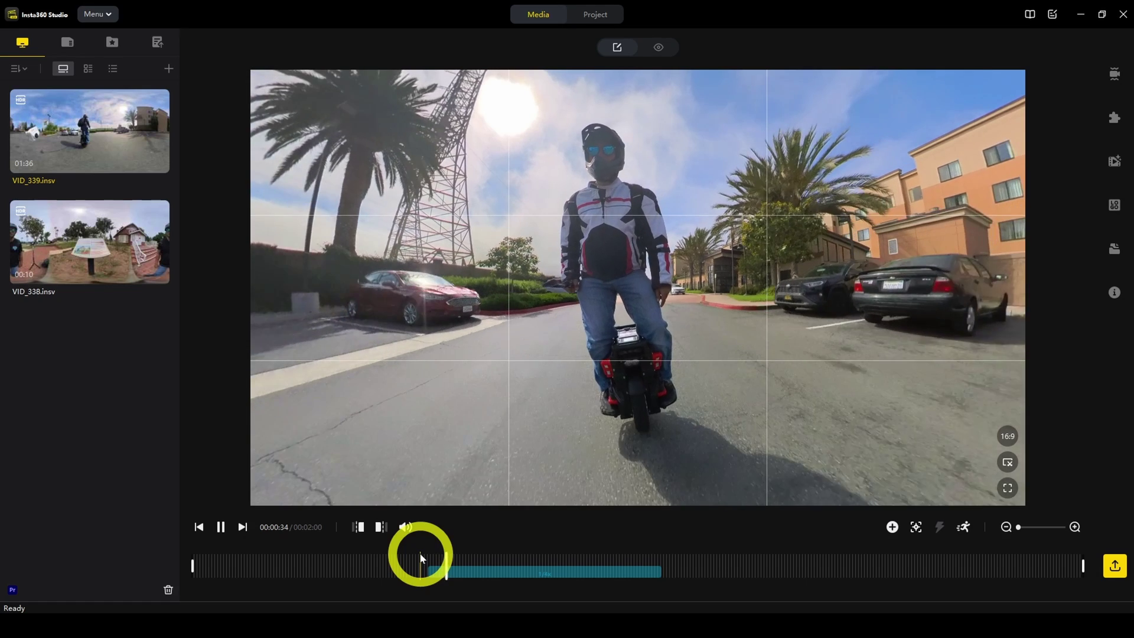
left_click(219, 525)
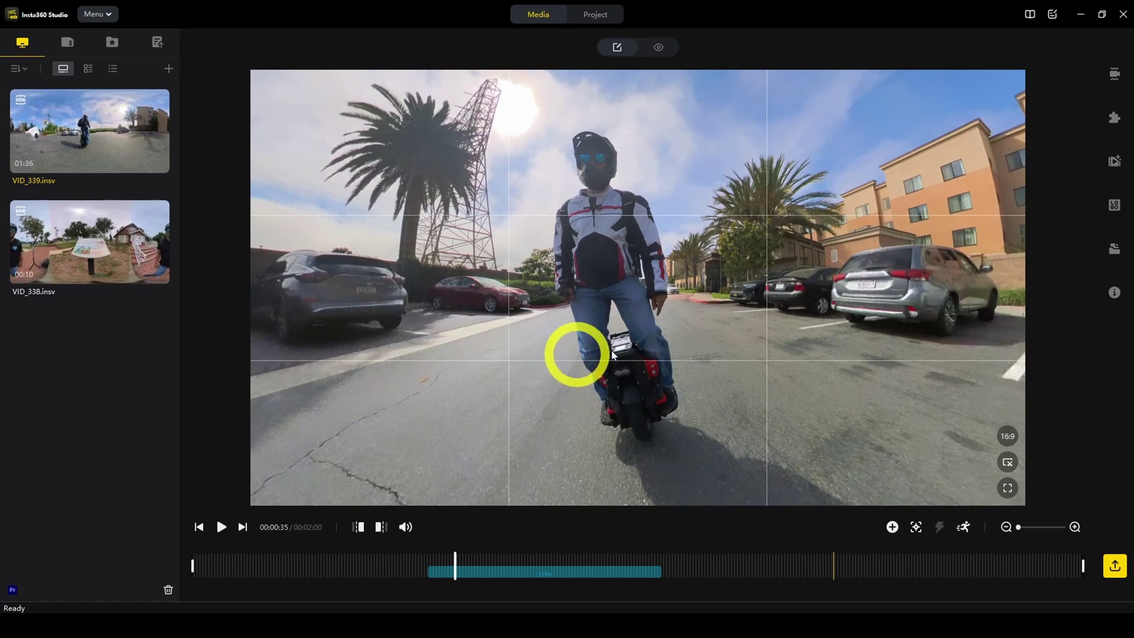
- Track the white car with Deep Track by boxing it as the target
left_click_drag(691, 342, 558, 330)
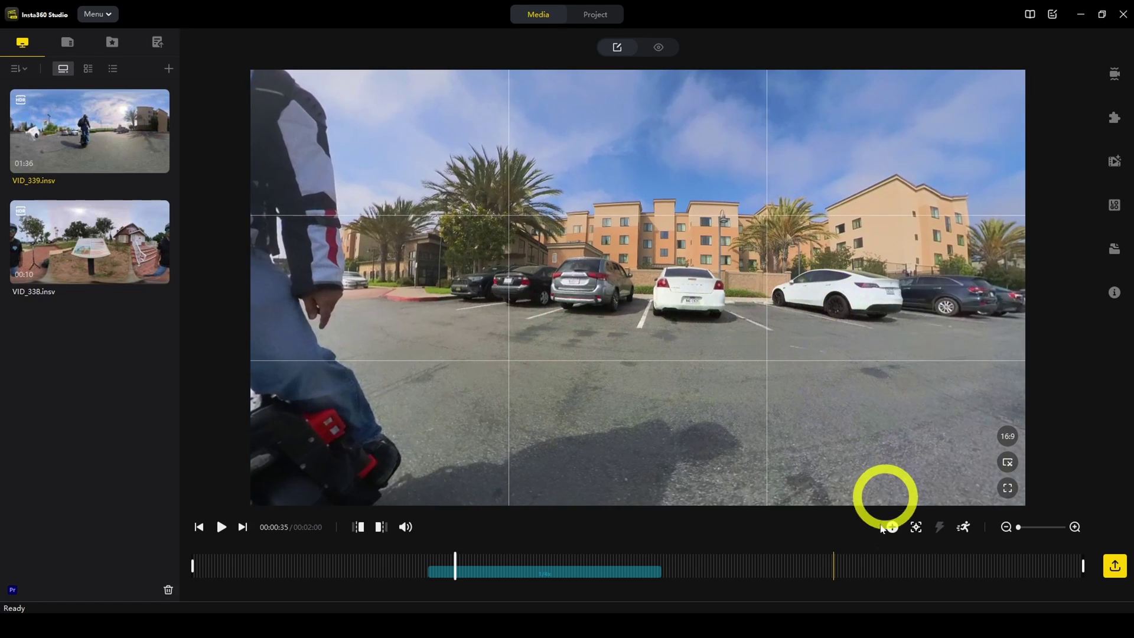
left_click(915, 529)
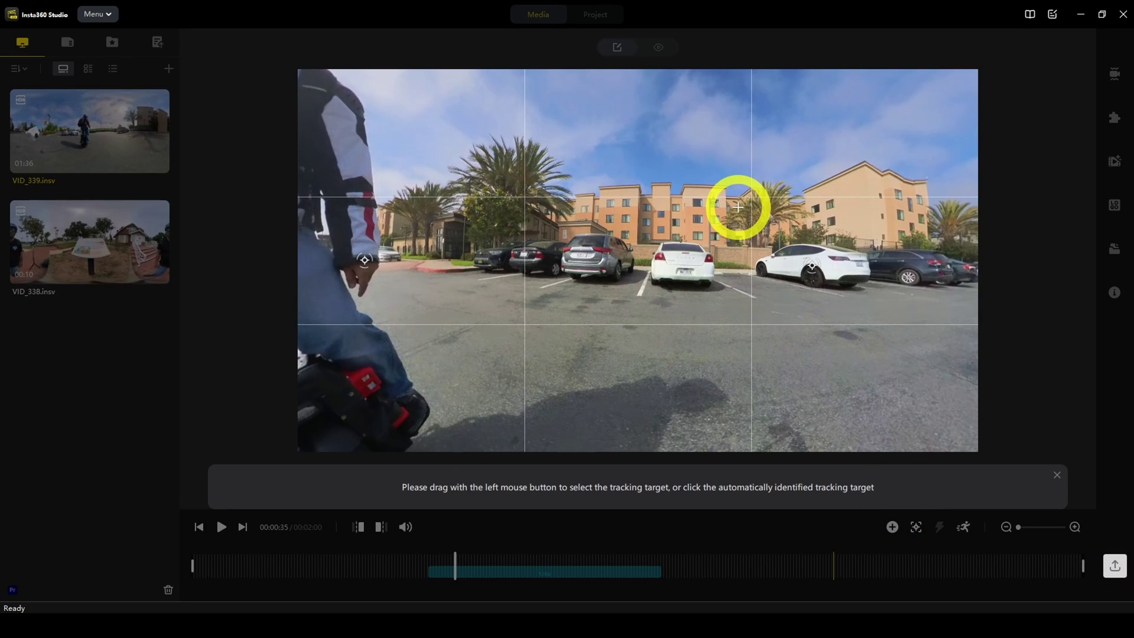
left_click_drag(742, 211, 884, 305)
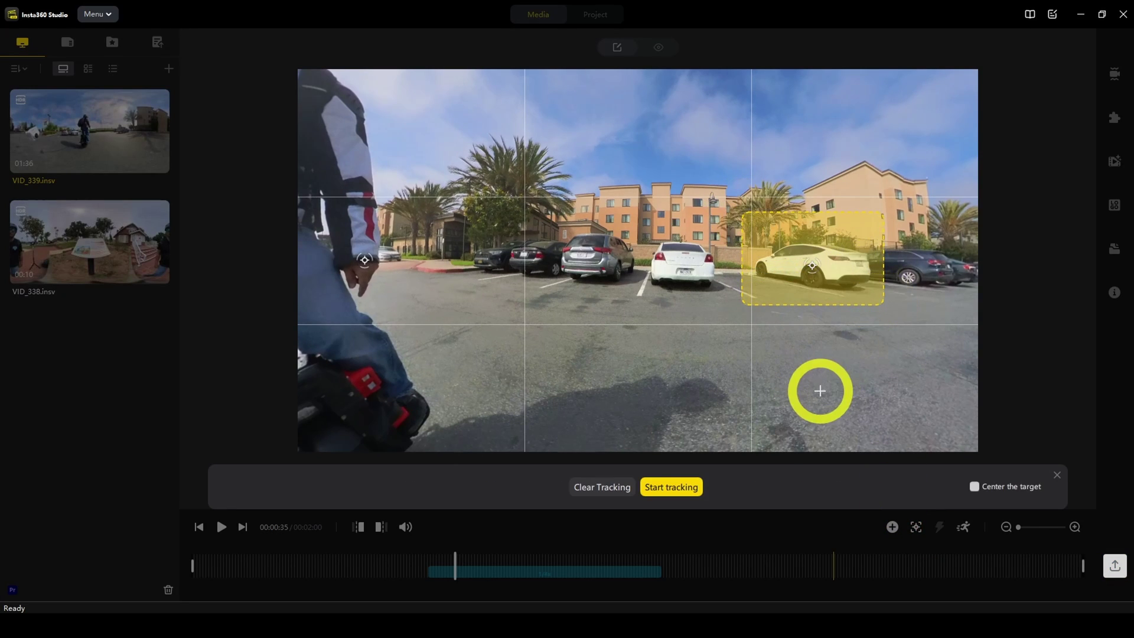
left_click(672, 488)
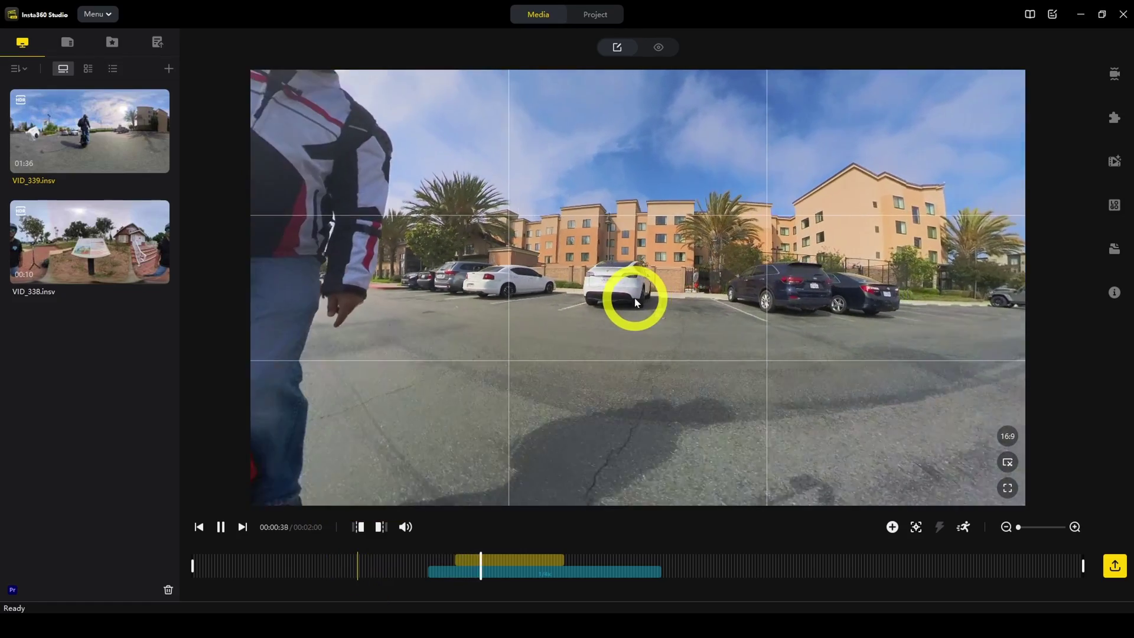
- Scrub through the tracked keyframe section, then delete it from the timeline
left_click(220, 527)
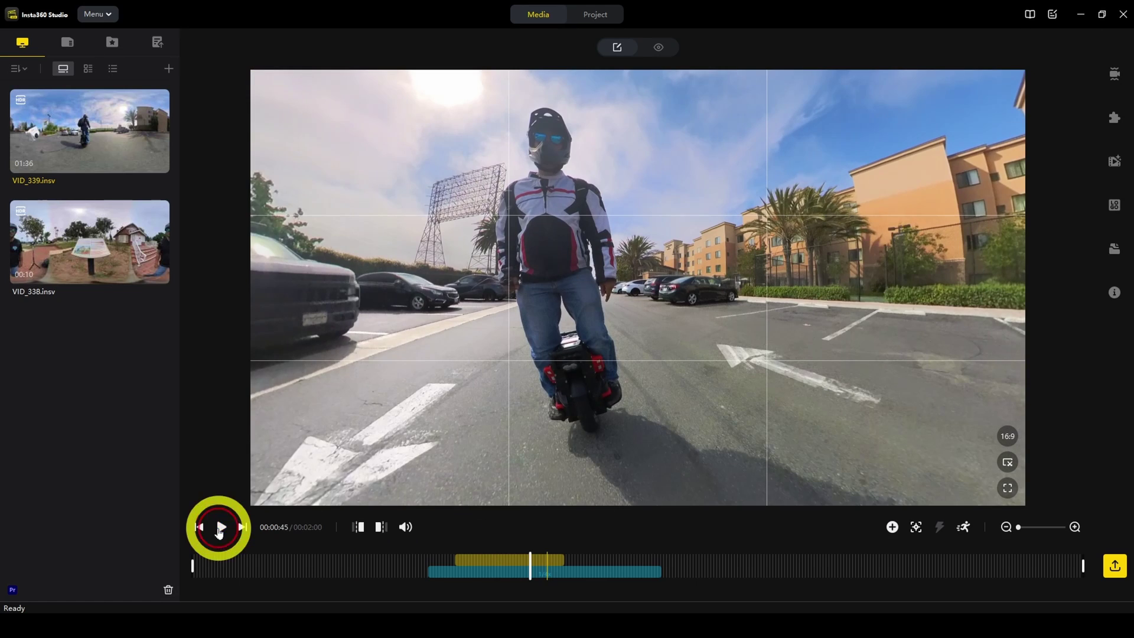
left_click(495, 559)
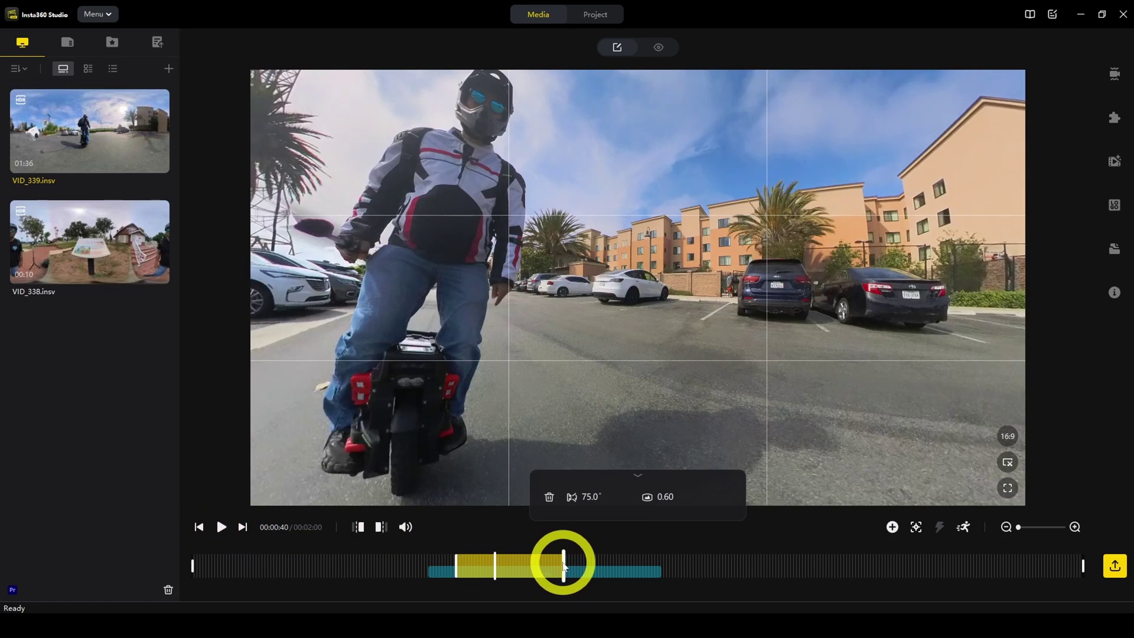
left_click_drag(550, 560, 435, 566)
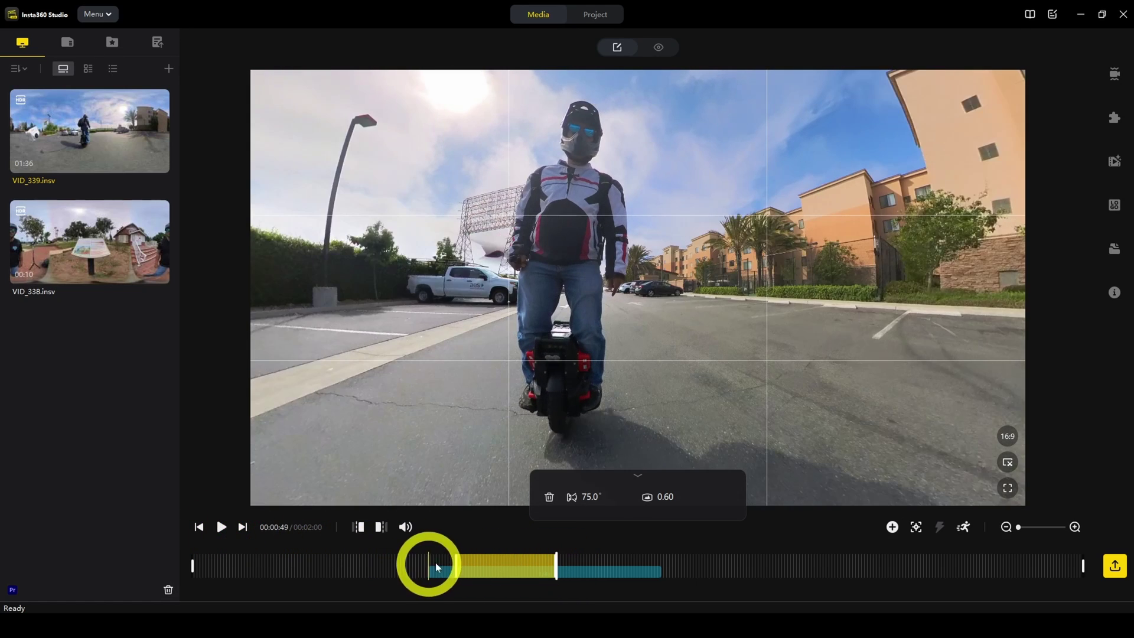
left_click(502, 567)
left_click(549, 497)
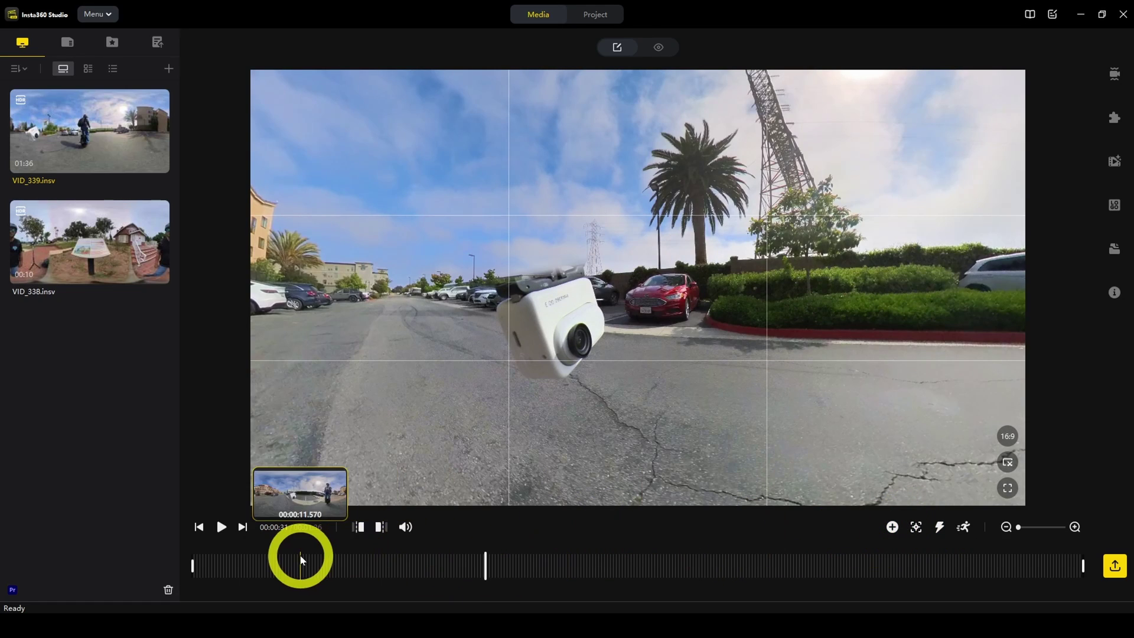
- Add a keyframe at the start of VID_339 with the view centred on the rider
left_click(184, 564)
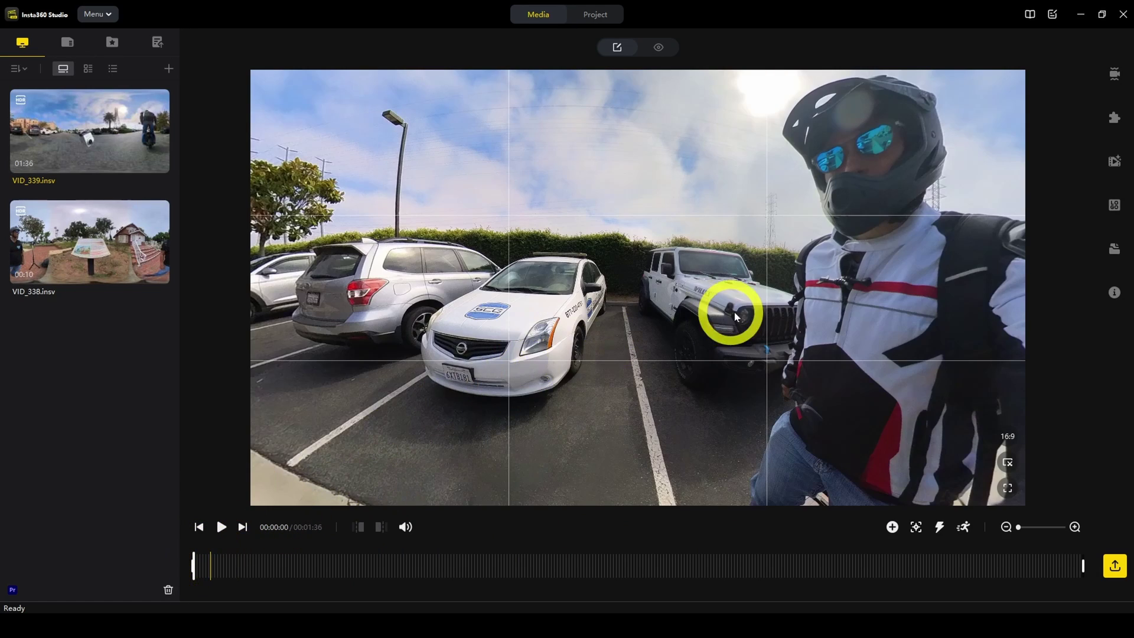
left_click_drag(736, 318, 374, 253)
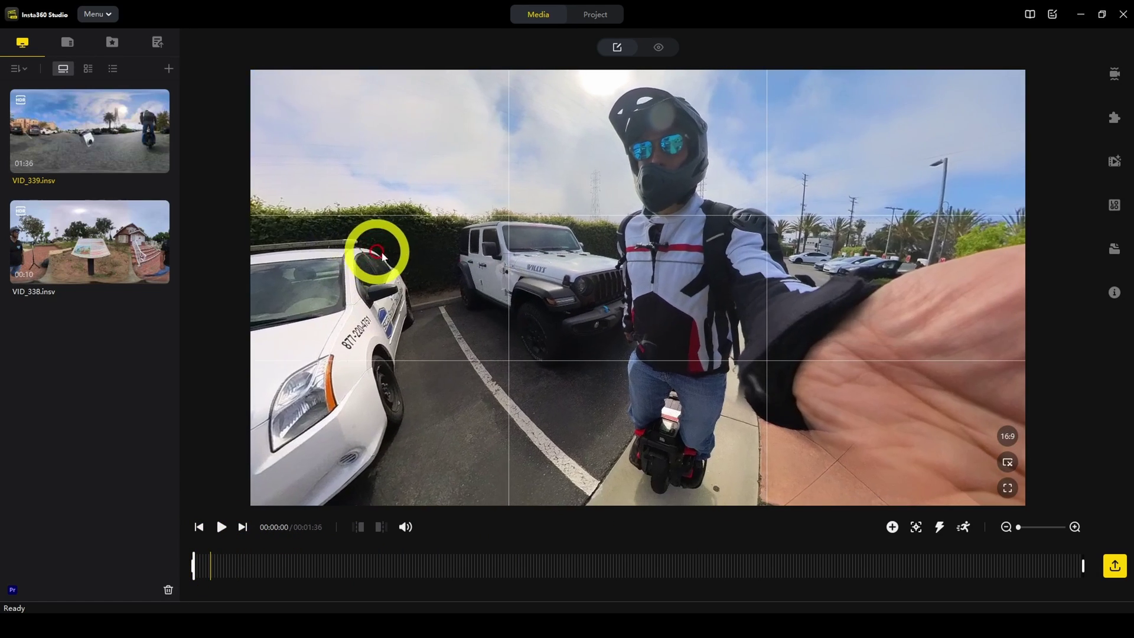
left_click(893, 527)
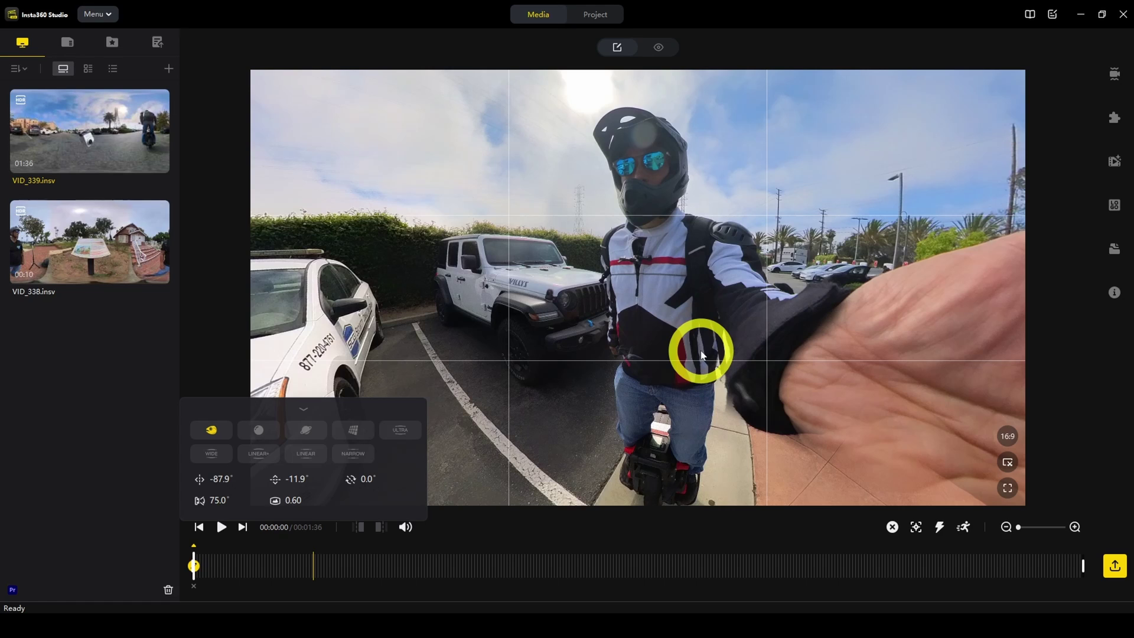
- Fine-tune the start keyframe to pan -94.8°, tilt -1.6°, FOV 89.5°, distortion 0.00
left_click_drag(701, 350, 688, 304)
scroll(684, 303, "up", 3)
scroll(688, 299, "down", 4)
scroll(691, 308, "up", 2)
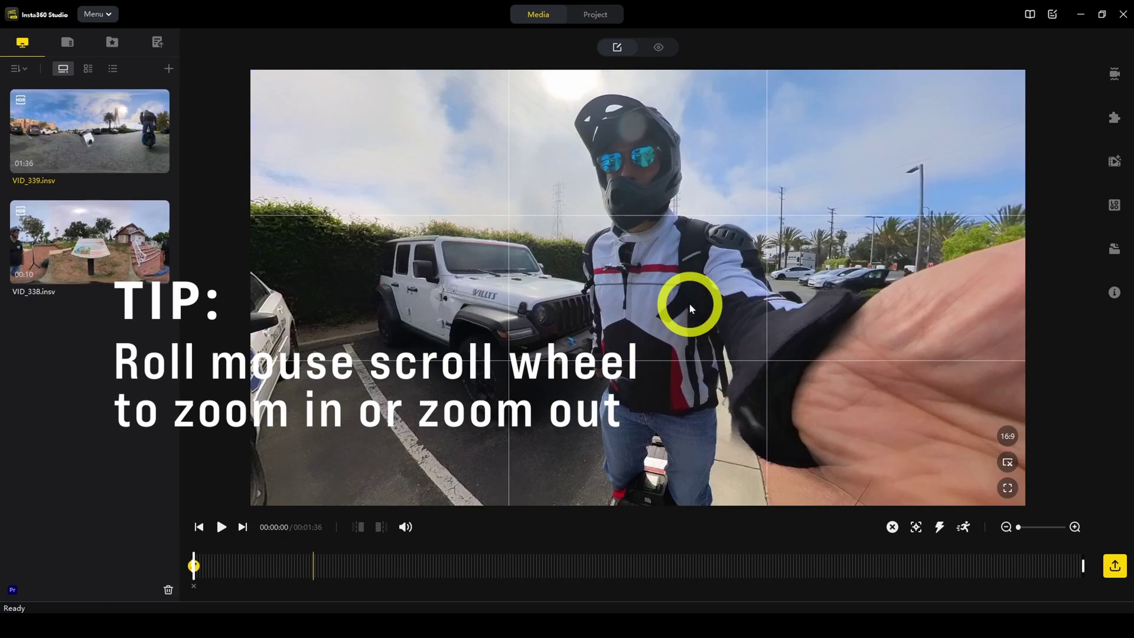
scroll(691, 308, "up", 2)
scroll(691, 308, "down", 4)
scroll(691, 308, "up", 3)
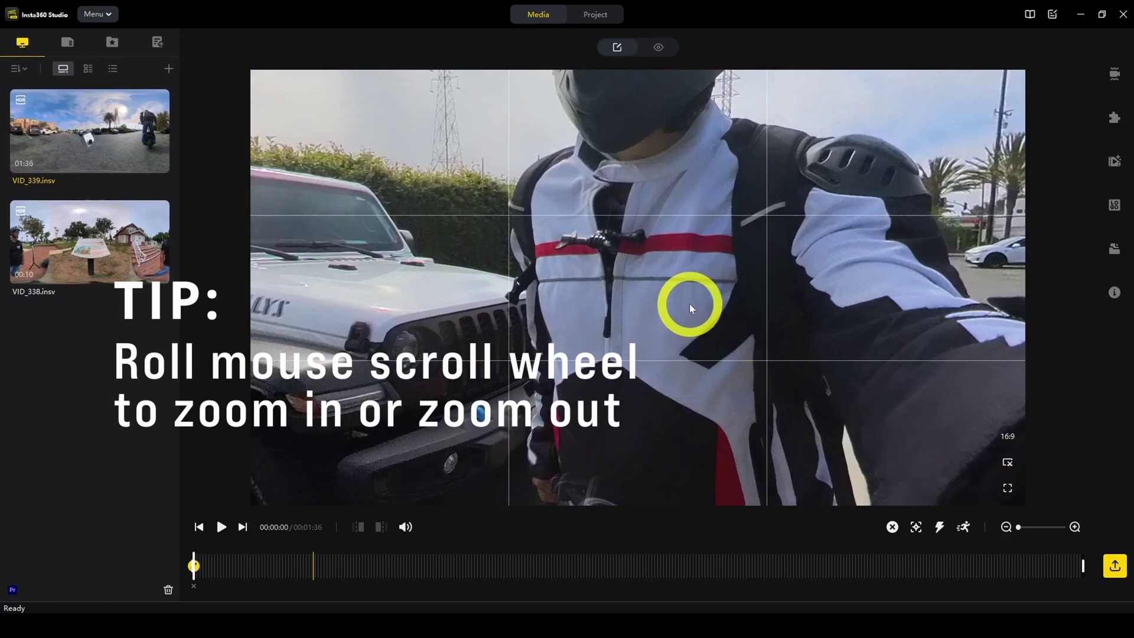
scroll(691, 308, "down", 3)
scroll(691, 308, "up", 2)
scroll(691, 308, "down", 3)
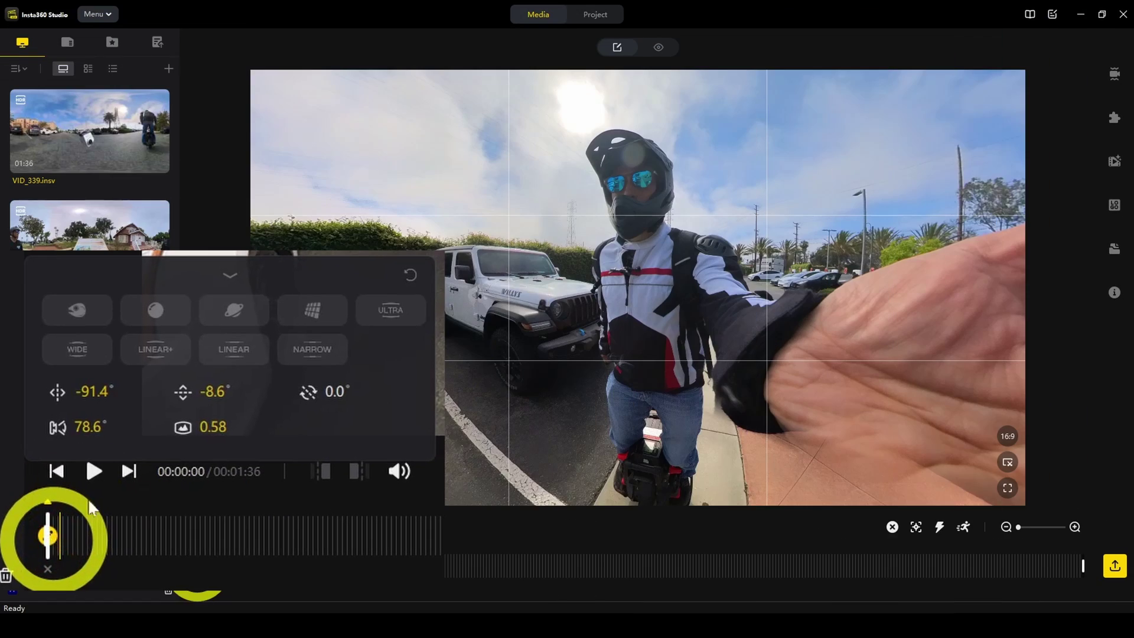
mouse_move(97, 381)
left_mouse_down()
mouse_move(292, 380)
mouse_move(107, 372)
mouse_move(6, 390)
mouse_move(160, 374)
mouse_move(109, 371)
left_mouse_up()
mouse_move(212, 392)
left_mouse_down()
mouse_move(299, 375)
mouse_move(195, 378)
mouse_move(223, 375)
mouse_move(220, 384)
left_mouse_up()
left_click_drag(321, 397, 286, 463)
- Switch the start keyframe to the Tiny Planet view and rotate it
left_click(195, 565)
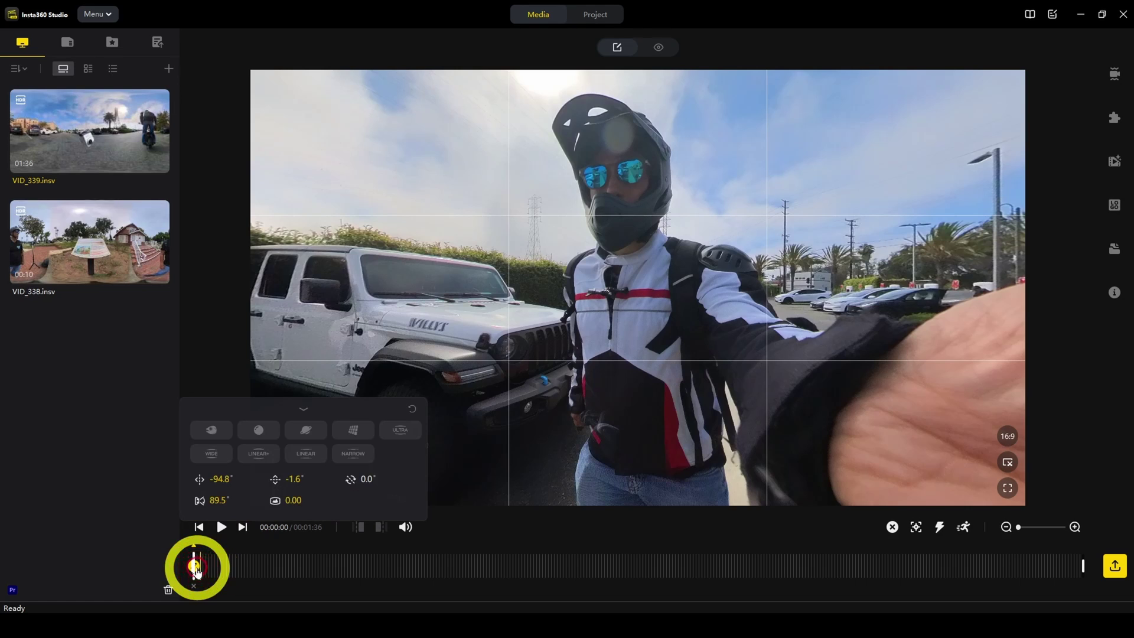
left_click(304, 431)
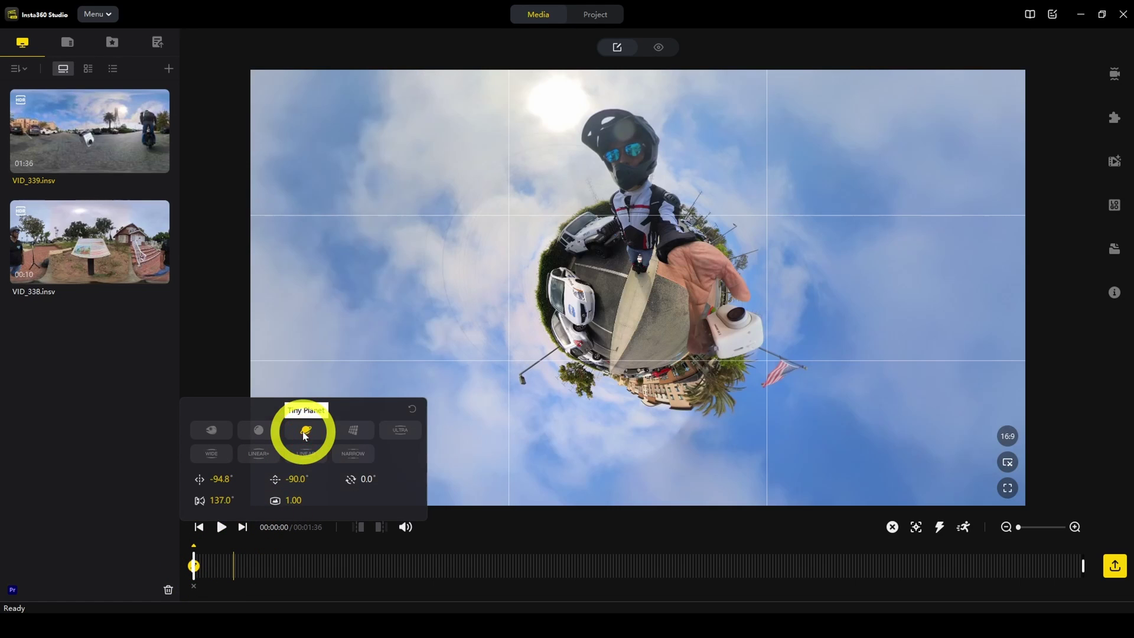
left_click_drag(612, 165, 644, 317)
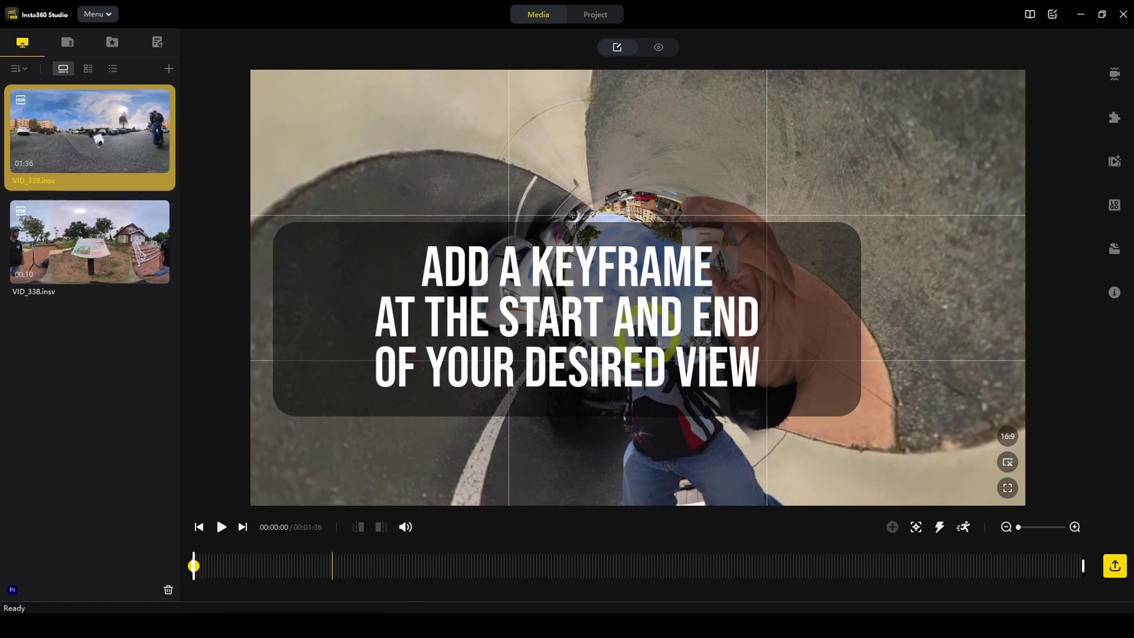
- Add keyframes at 00:00:11 and 00:00:13, rotating the tiny planet to show sky and rider
left_click(299, 562)
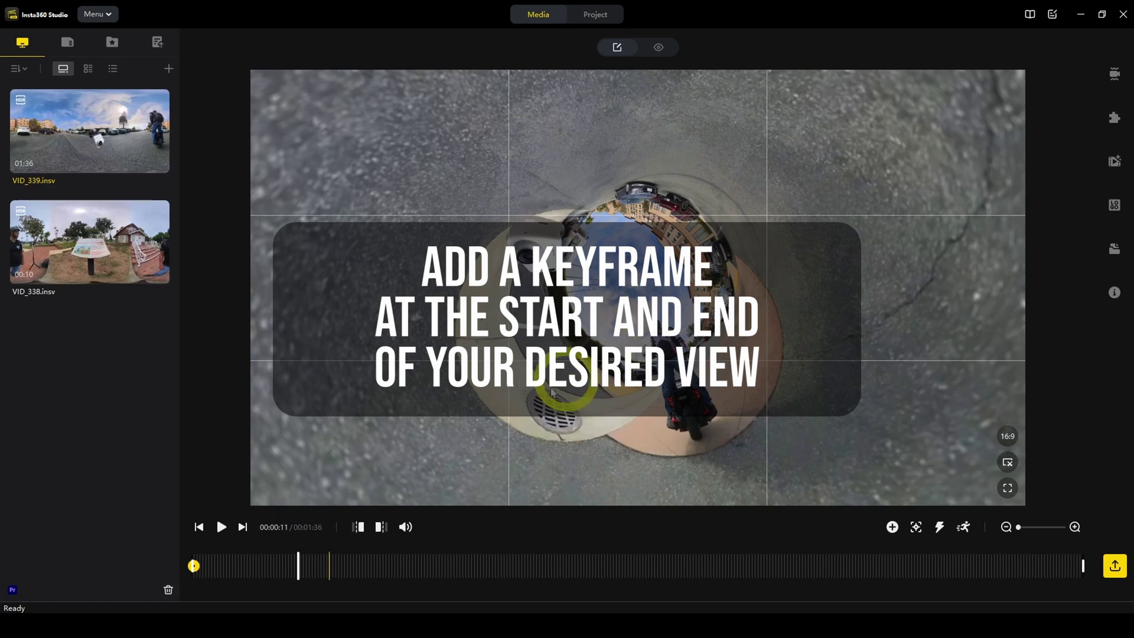
left_click(893, 527)
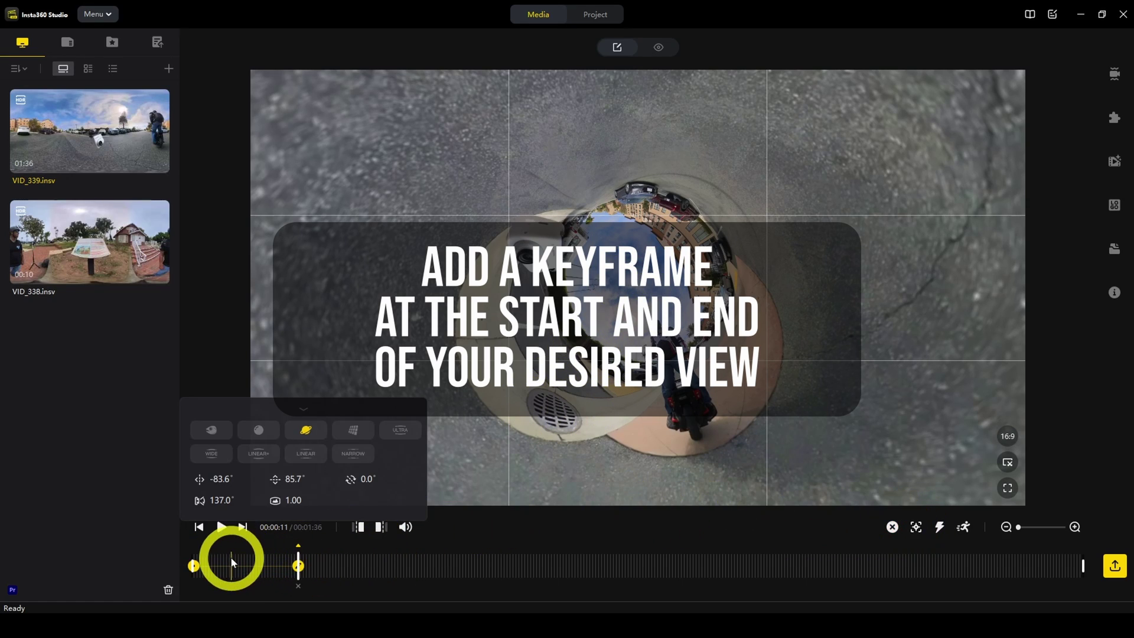
left_click(316, 555)
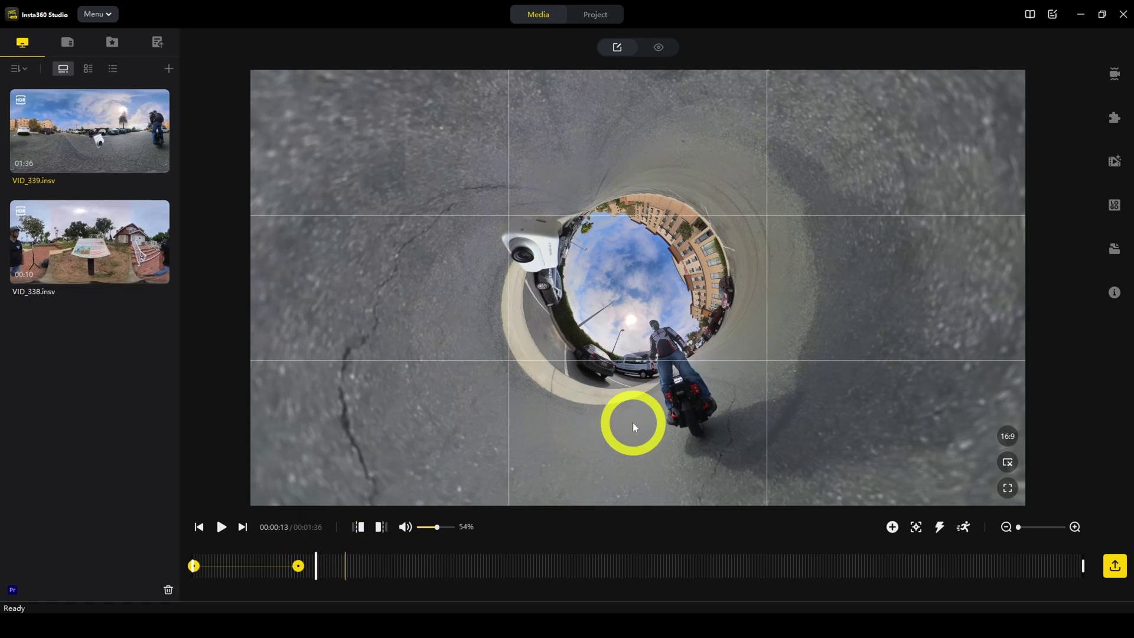
left_click_drag(645, 400, 686, 471)
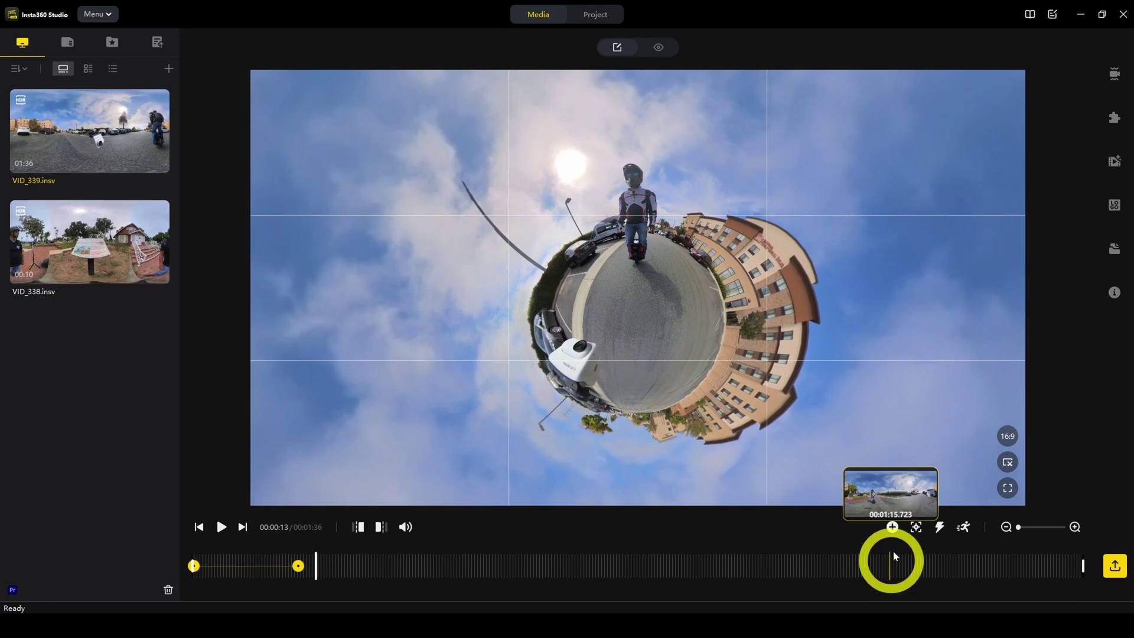
left_click(893, 528)
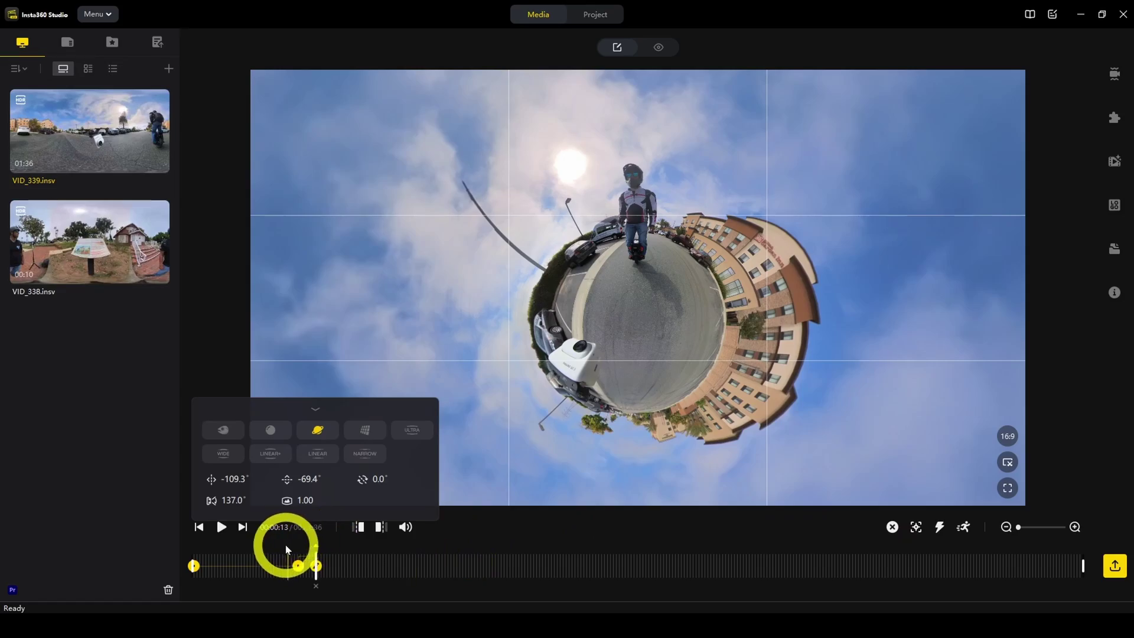
- Play back from about 00:00:08 to preview the tiny-planet animation
left_click_drag(286, 549, 270, 552)
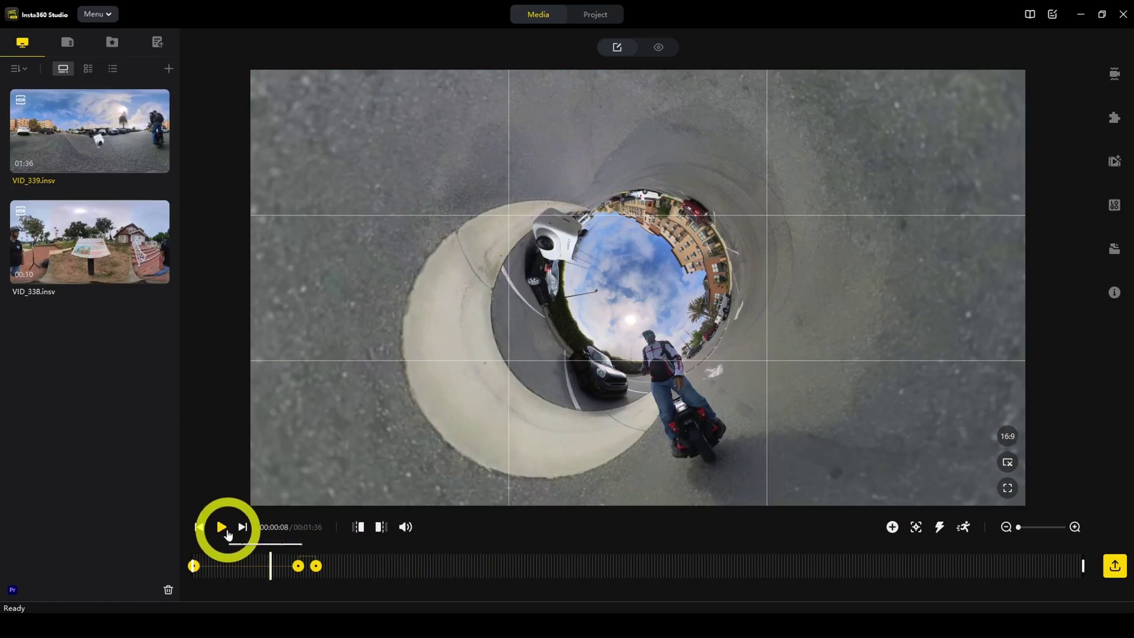
left_click(222, 527)
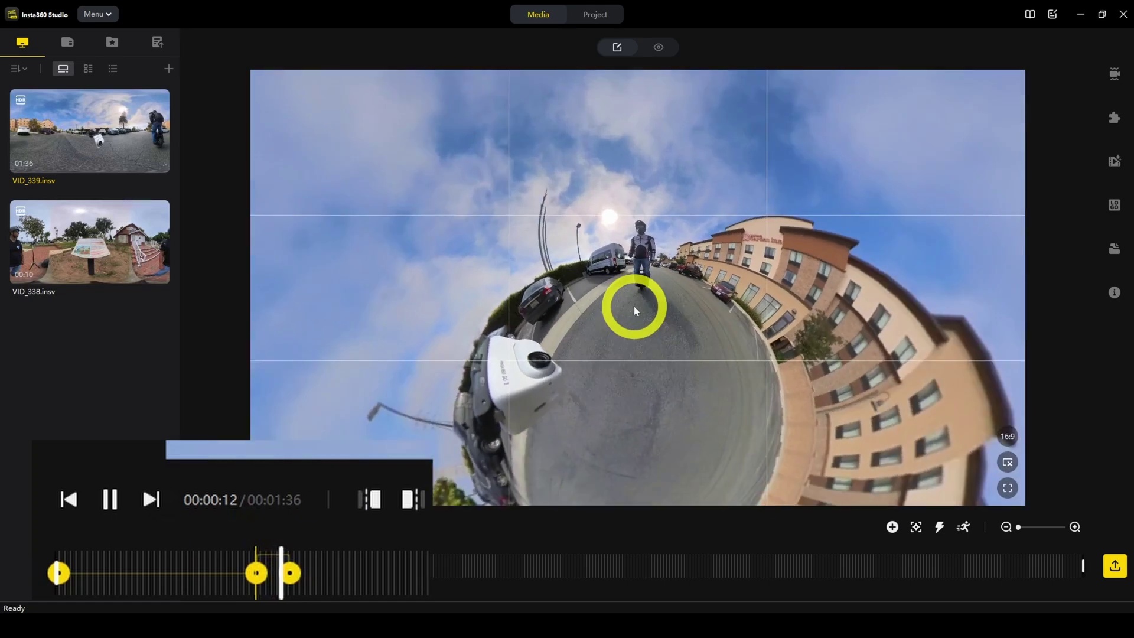
key("space")
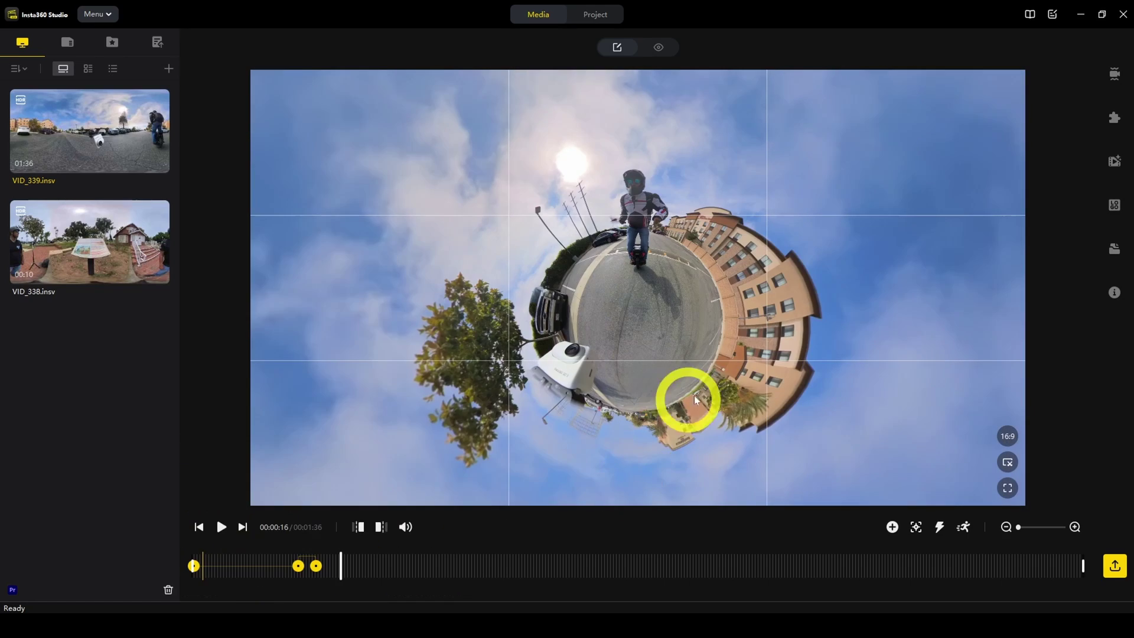
- Add a Natural View keyframe at 00:00:16 facing down the street and replay from 00:00:12
left_click_drag(685, 350, 674, 467)
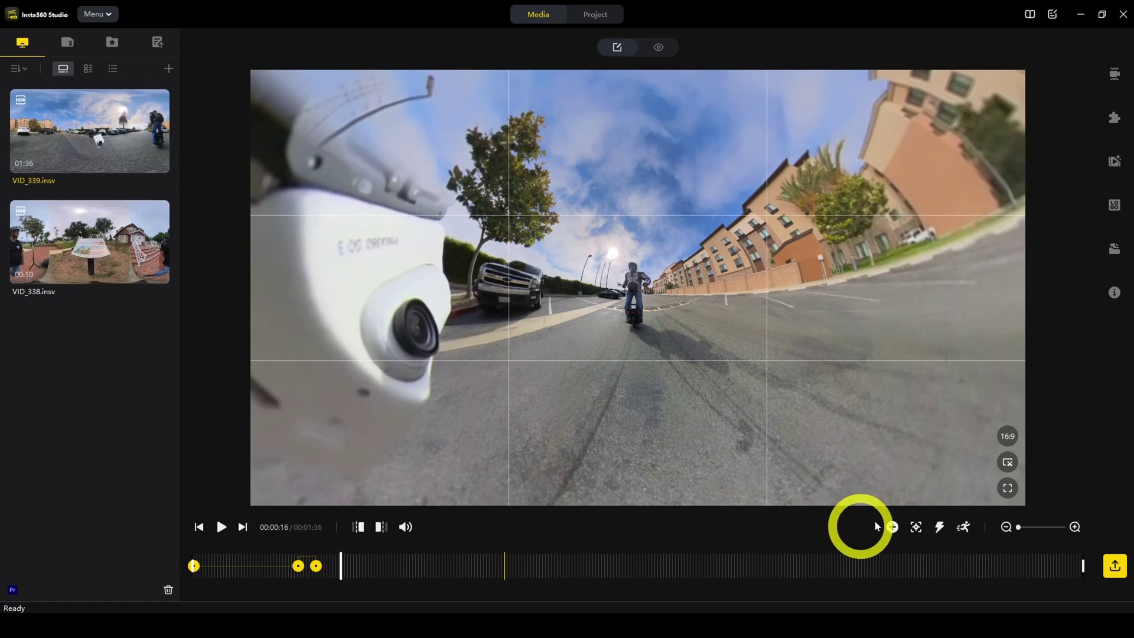
left_click(892, 527)
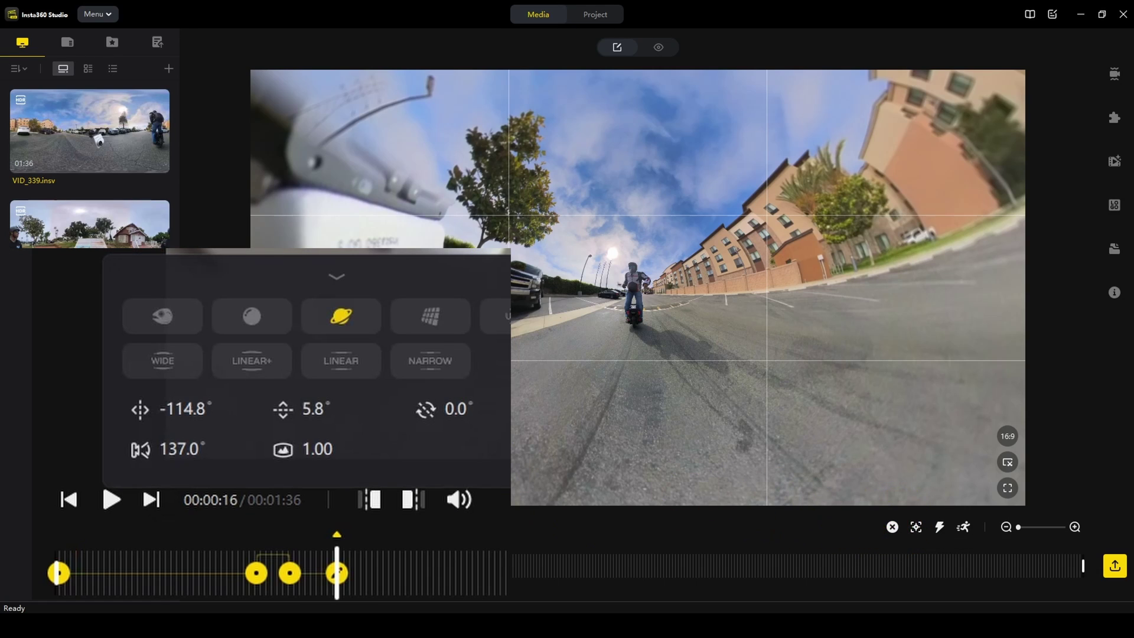
left_click(427, 317)
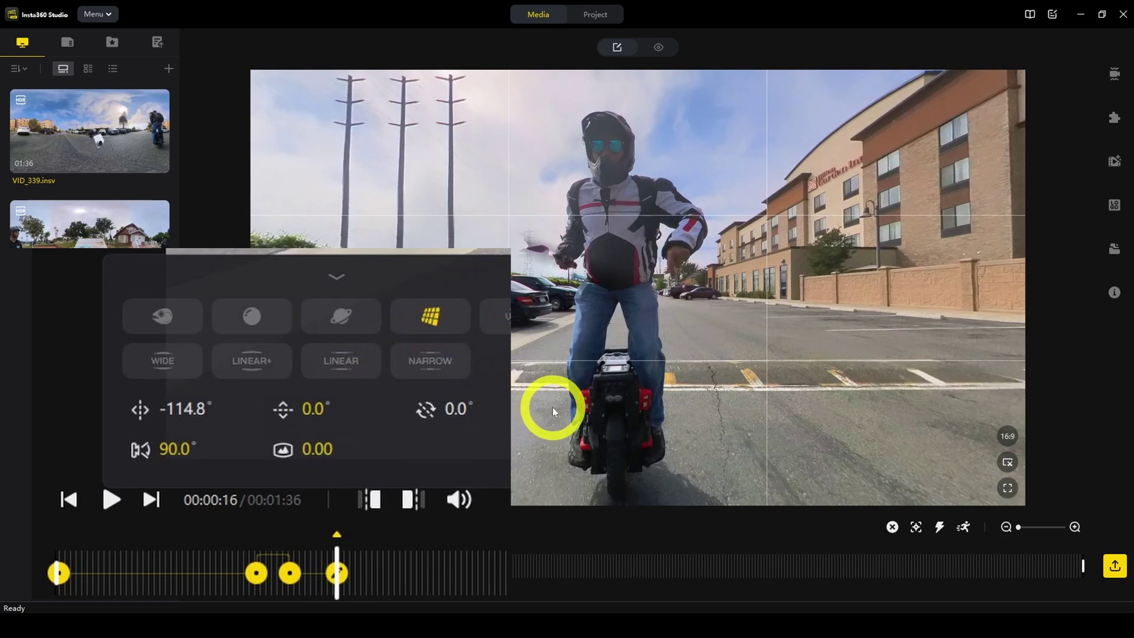
left_click(272, 533)
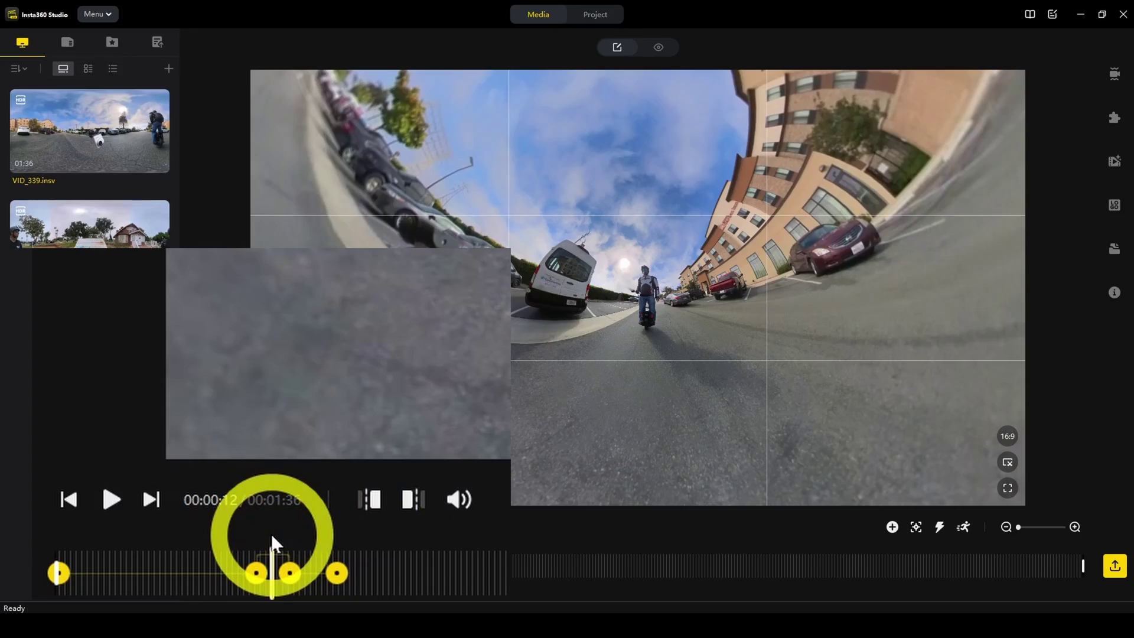
key("space")
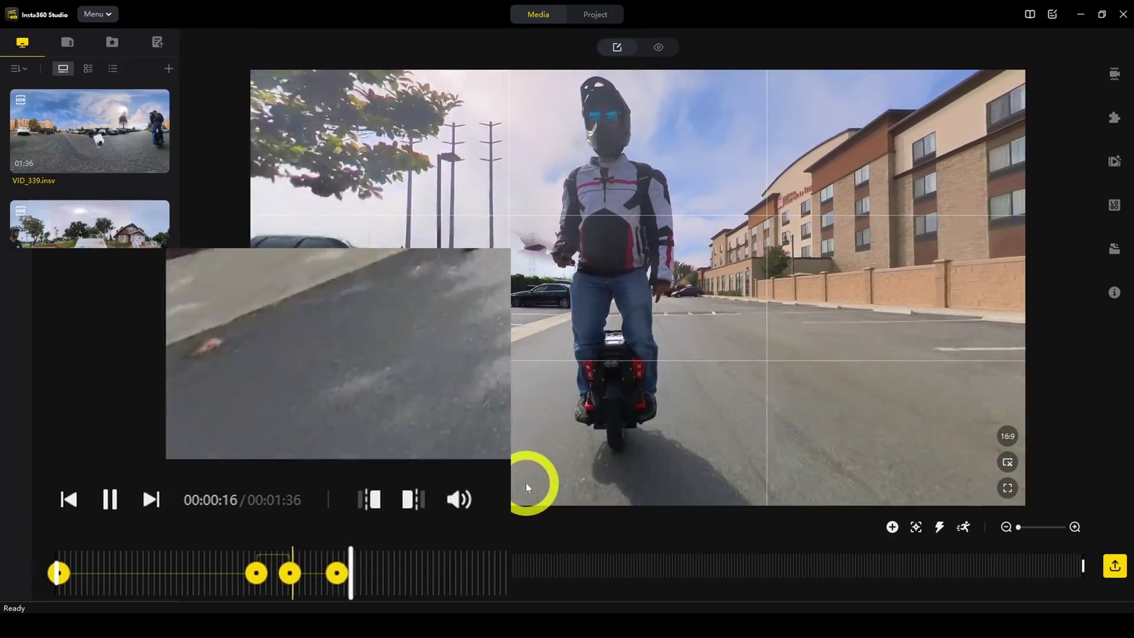
key("space")
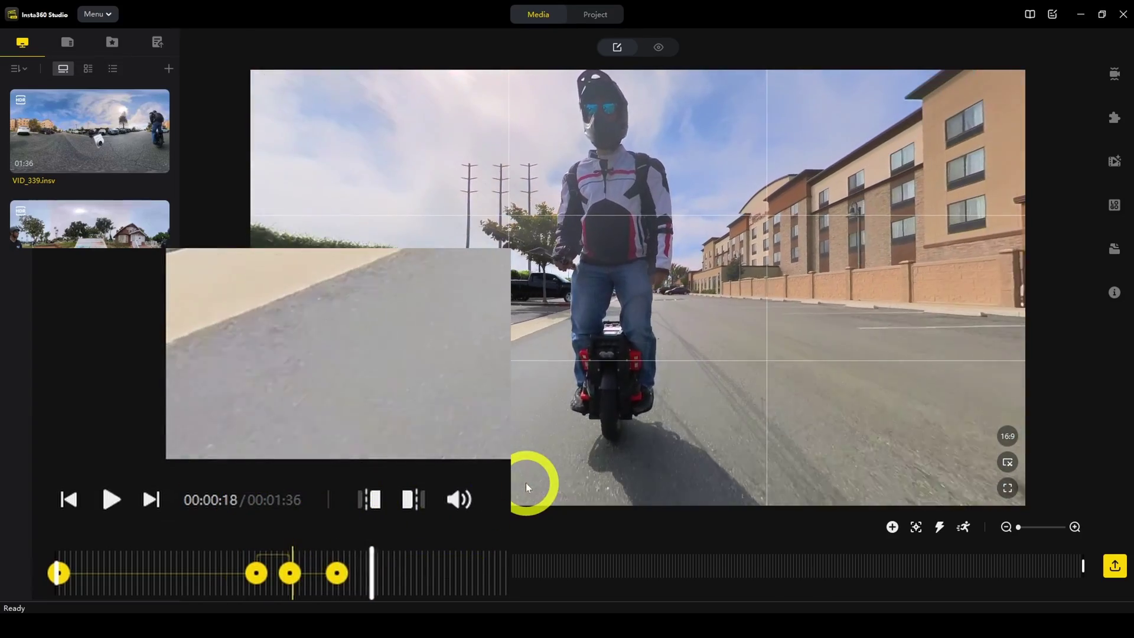
- Apply the Fade-In Fade-Out curve to the last transition and preview it from 00:00:12
left_click(311, 580)
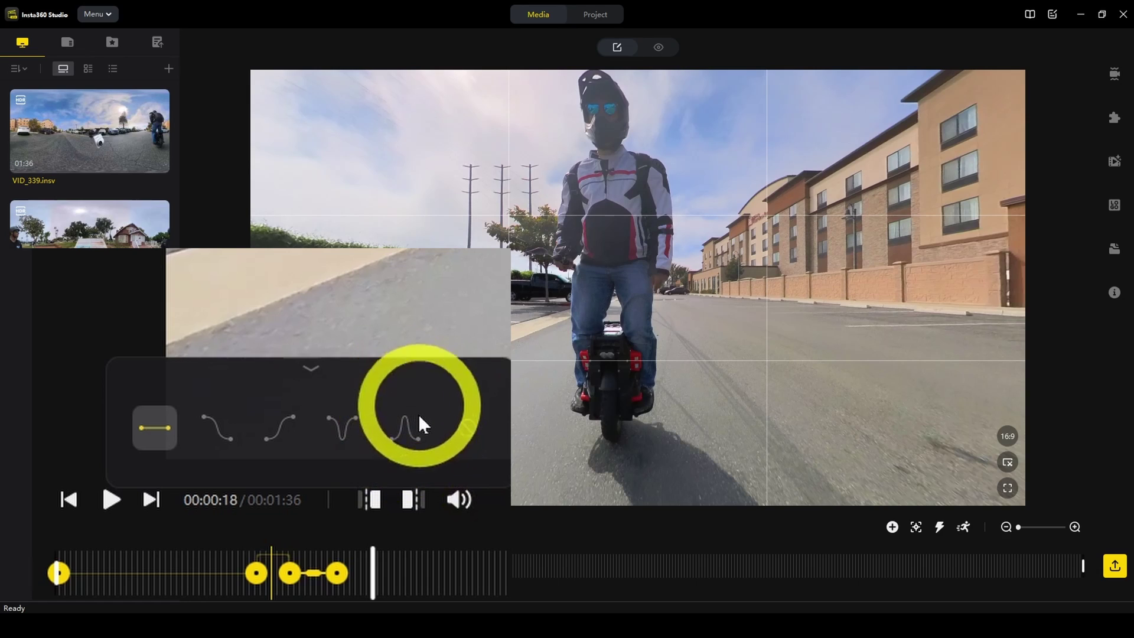
left_click(282, 543)
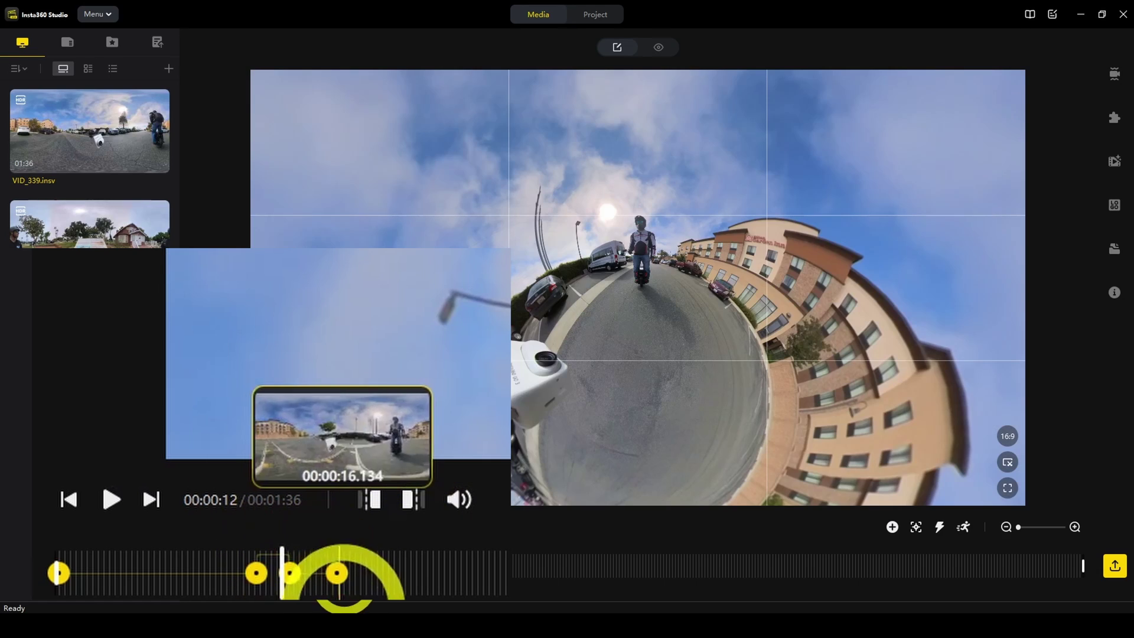
left_click(312, 573)
left_click(405, 437)
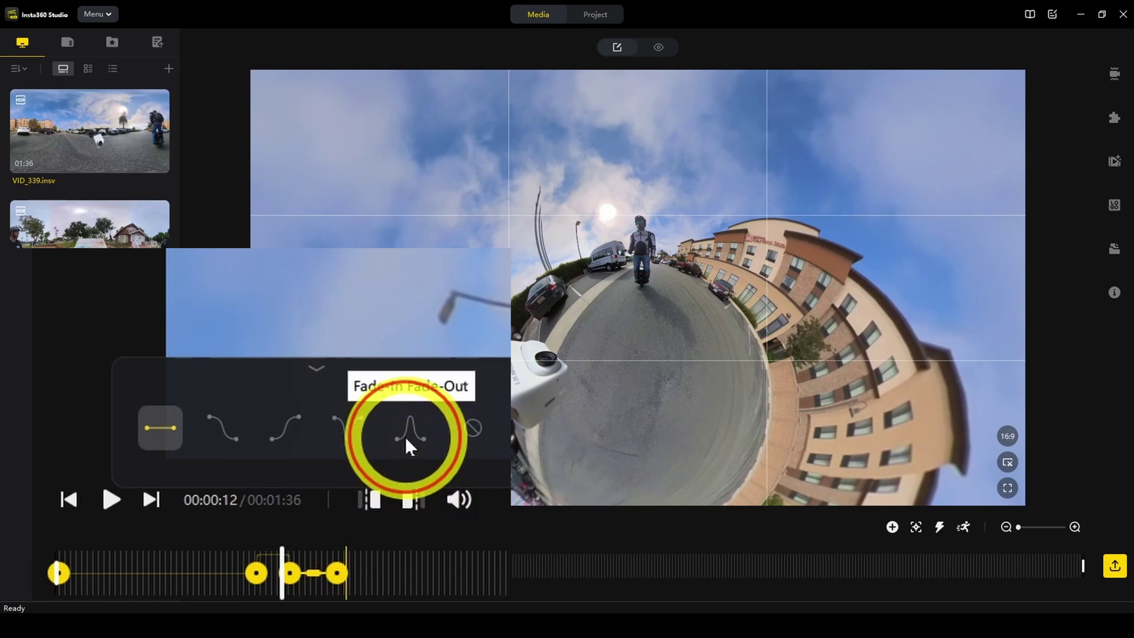
left_click(110, 500)
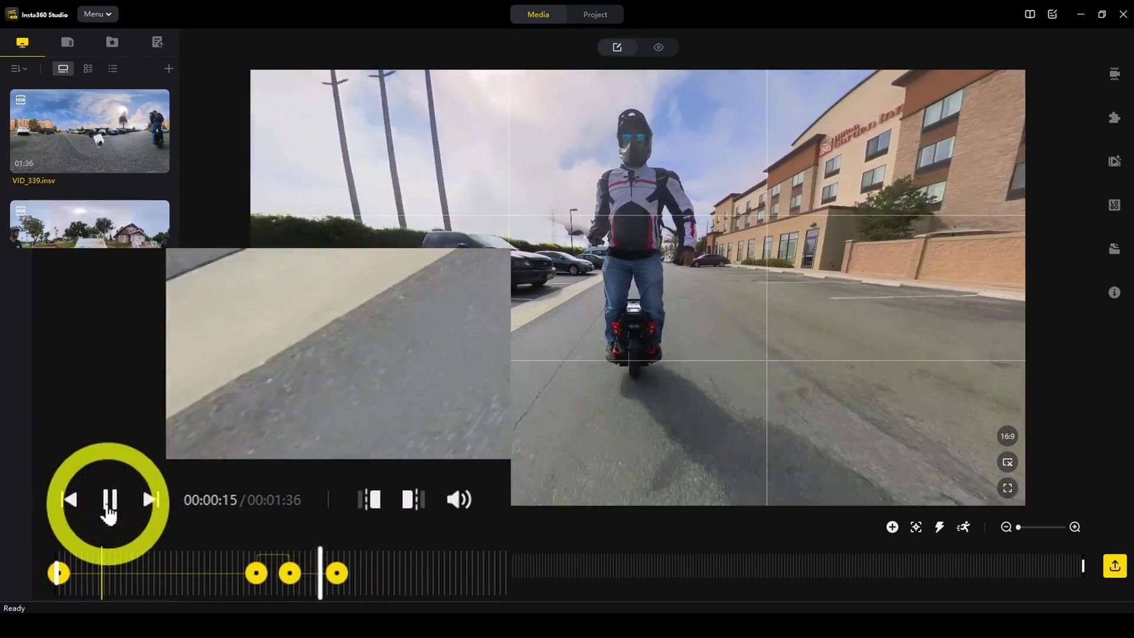
left_click(109, 499)
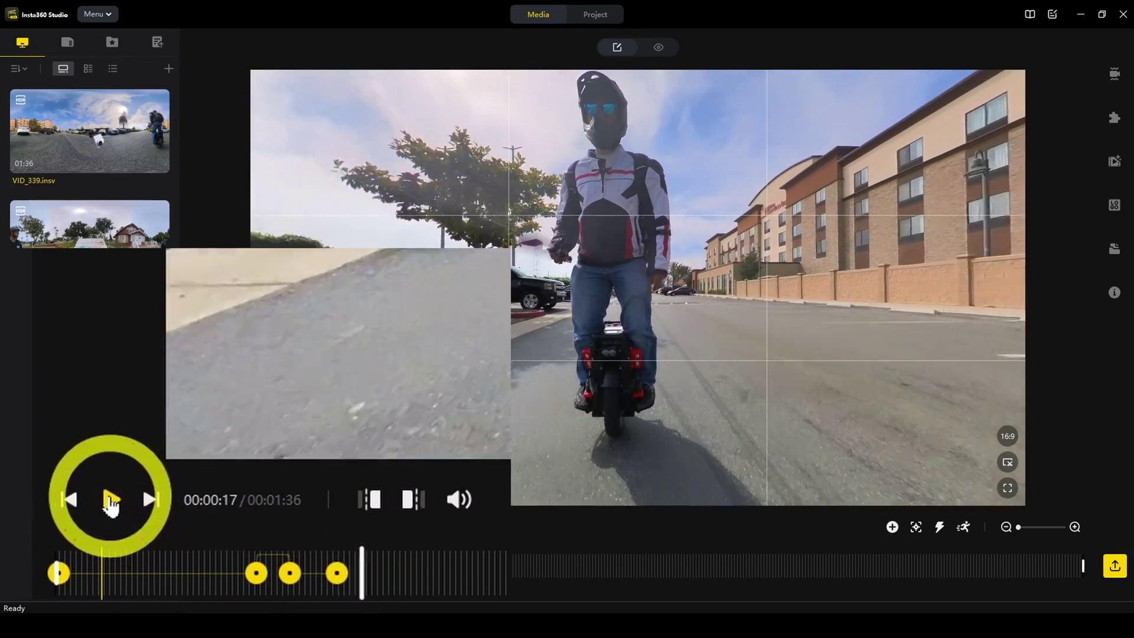
- Change the last transition's curve to None and replay it from 00:00:12
left_click(314, 576)
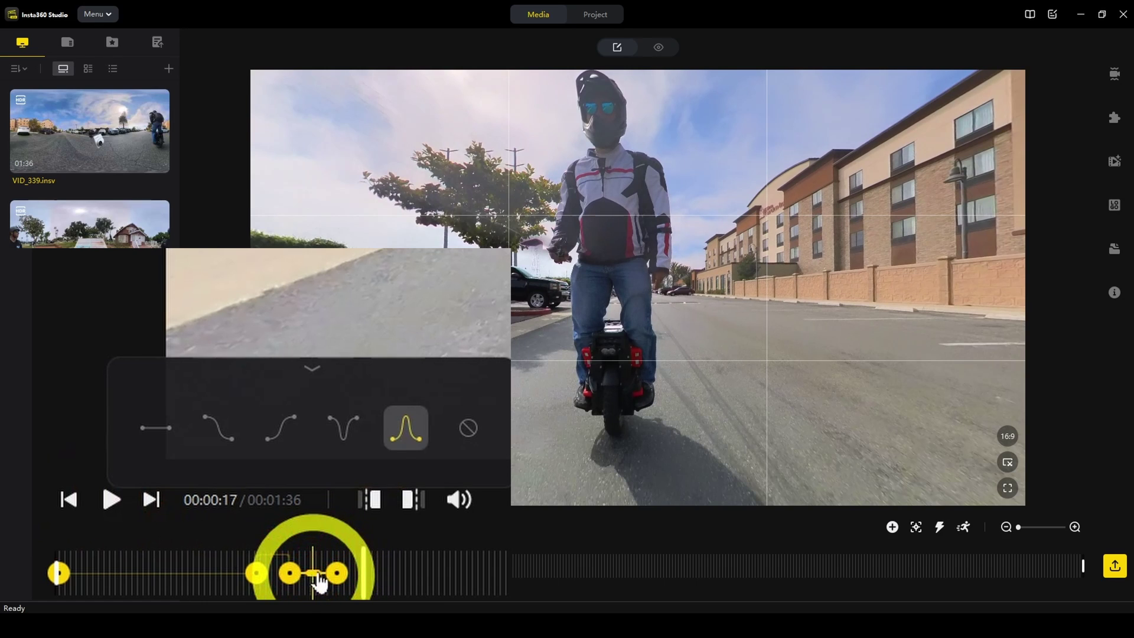
left_click(470, 429)
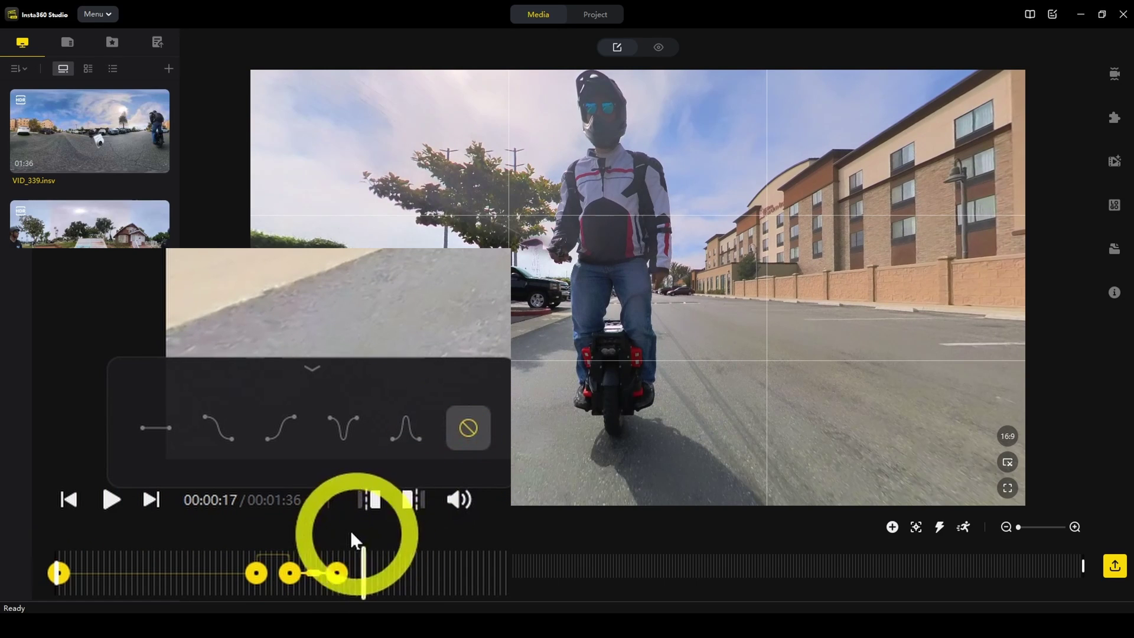
left_click(274, 542)
key("space")
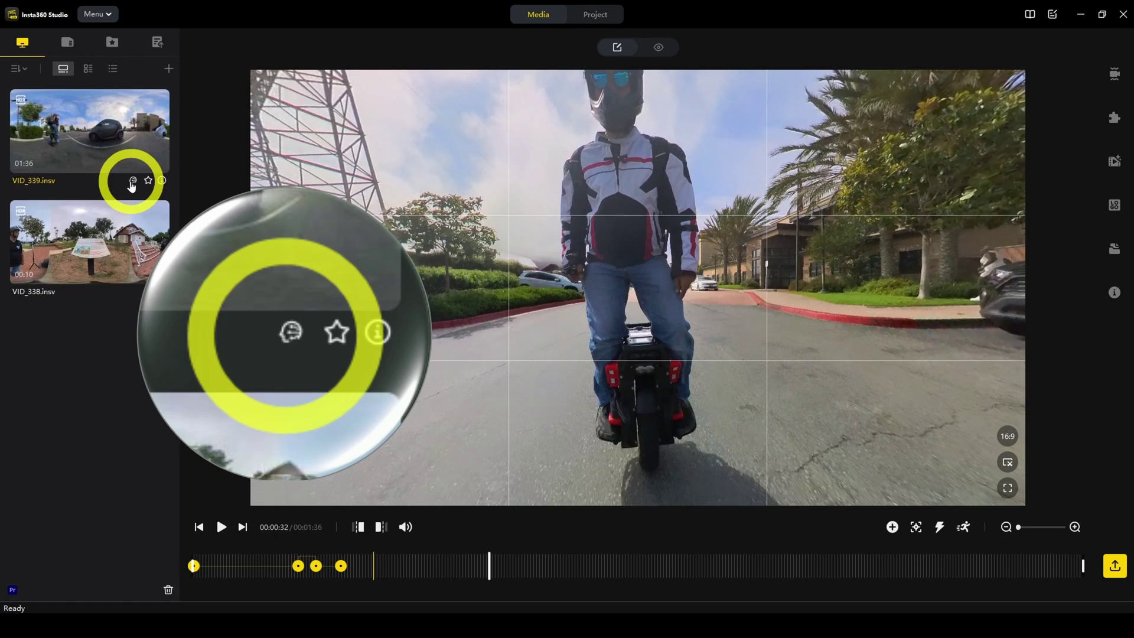
- Auto Frame VID_339 into short clips and play the 4-second clip, turning the view toward the rider
left_click(131, 185)
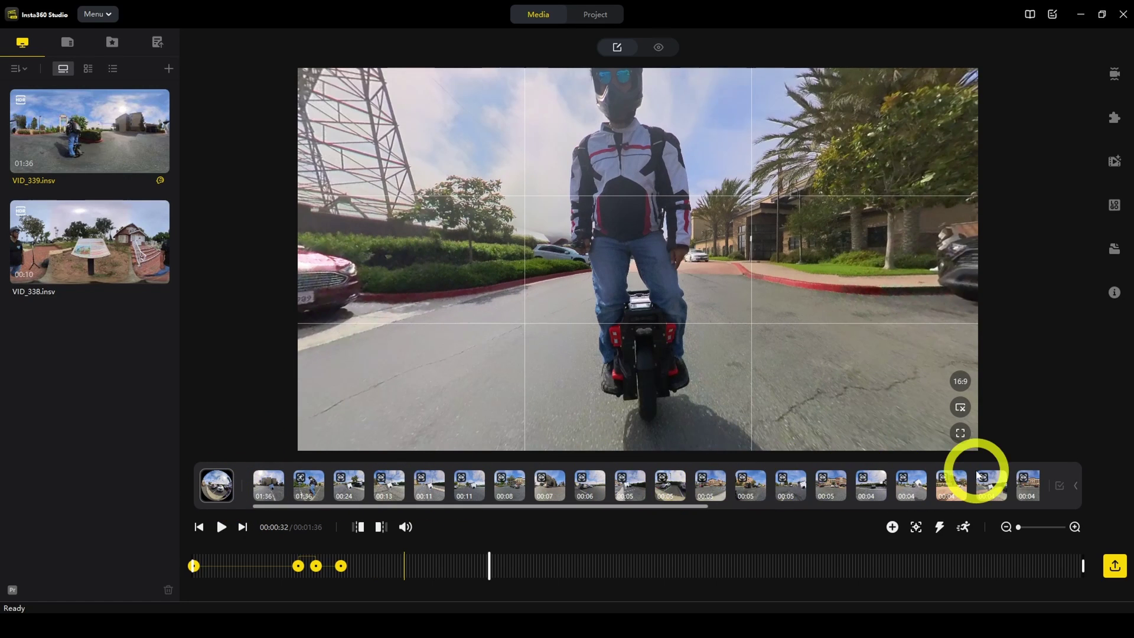
left_click(728, 486)
left_click_drag(638, 241, 628, 283)
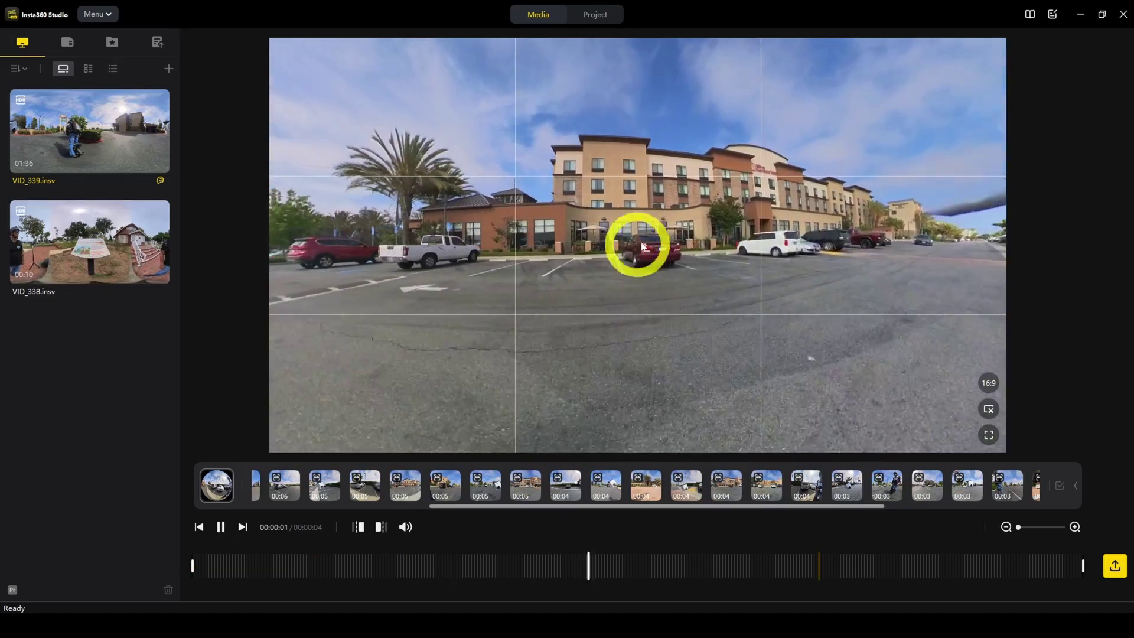
left_click(810, 488)
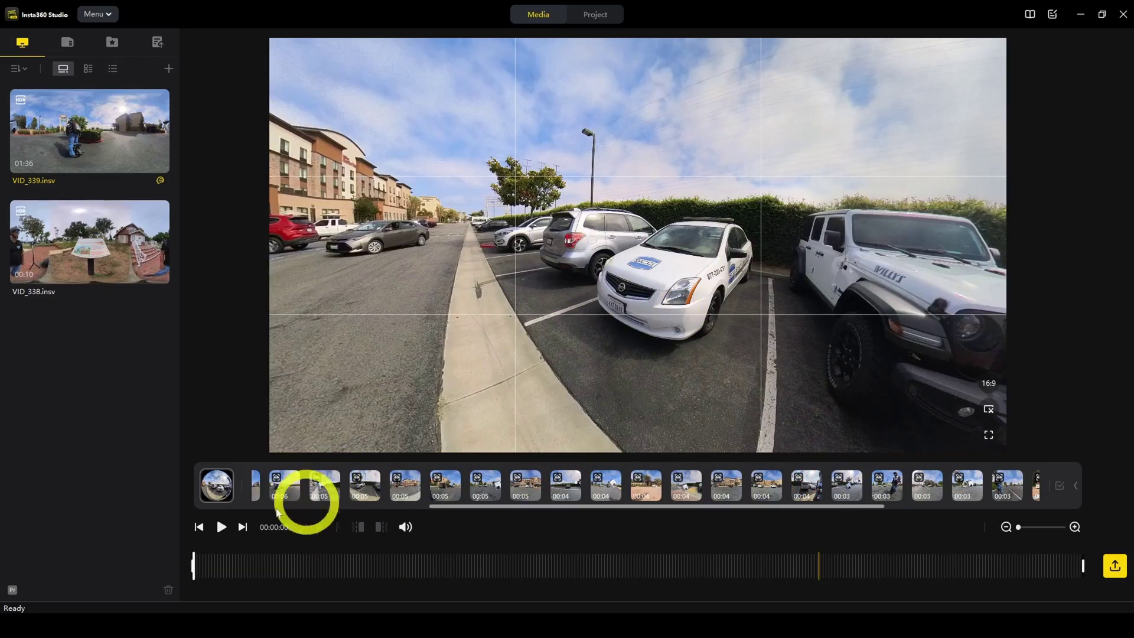
left_click(222, 527)
left_click_drag(628, 370, 787, 380)
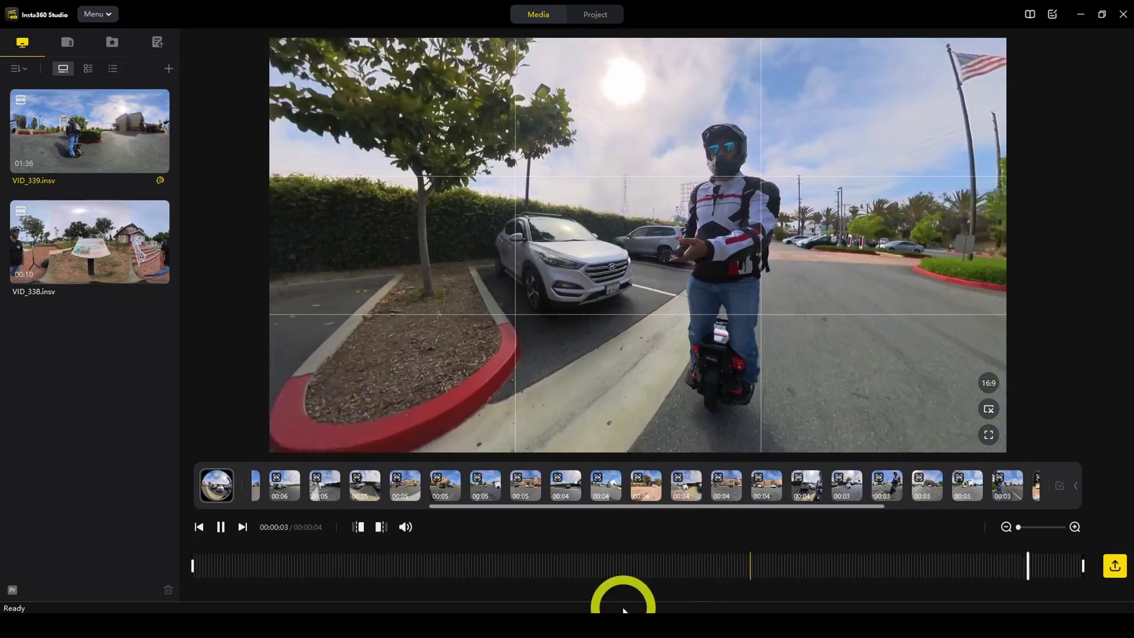
- Preview the first clips in the strip, the 00:13 clip, then the 6-second parking-lot clip
scroll(291, 476, "left", 5)
left_click(303, 489)
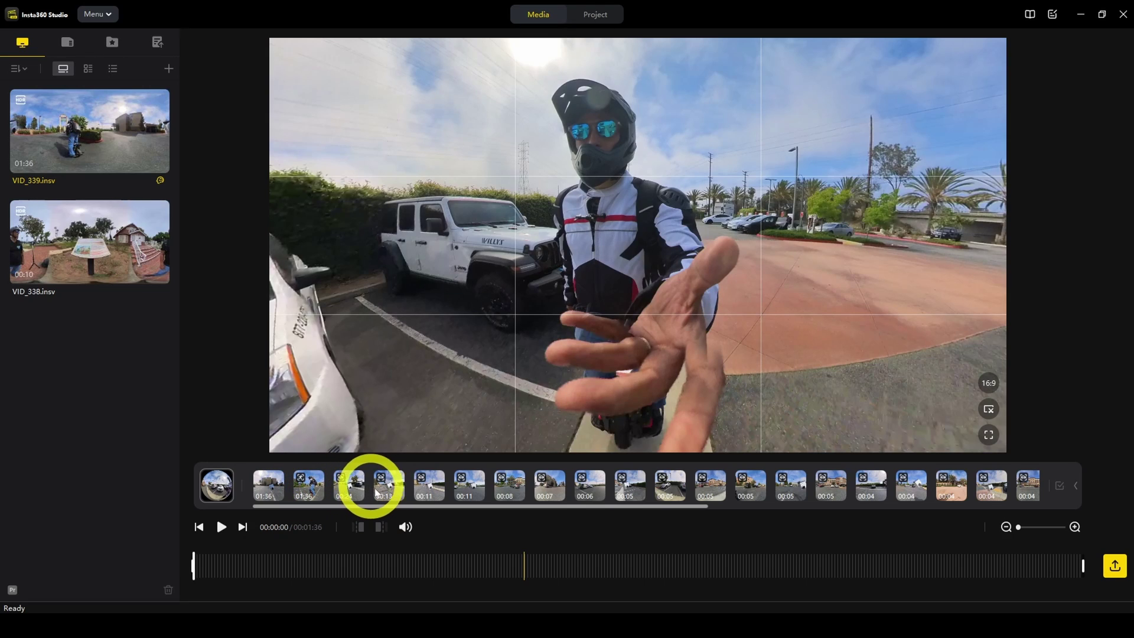
left_click(384, 495)
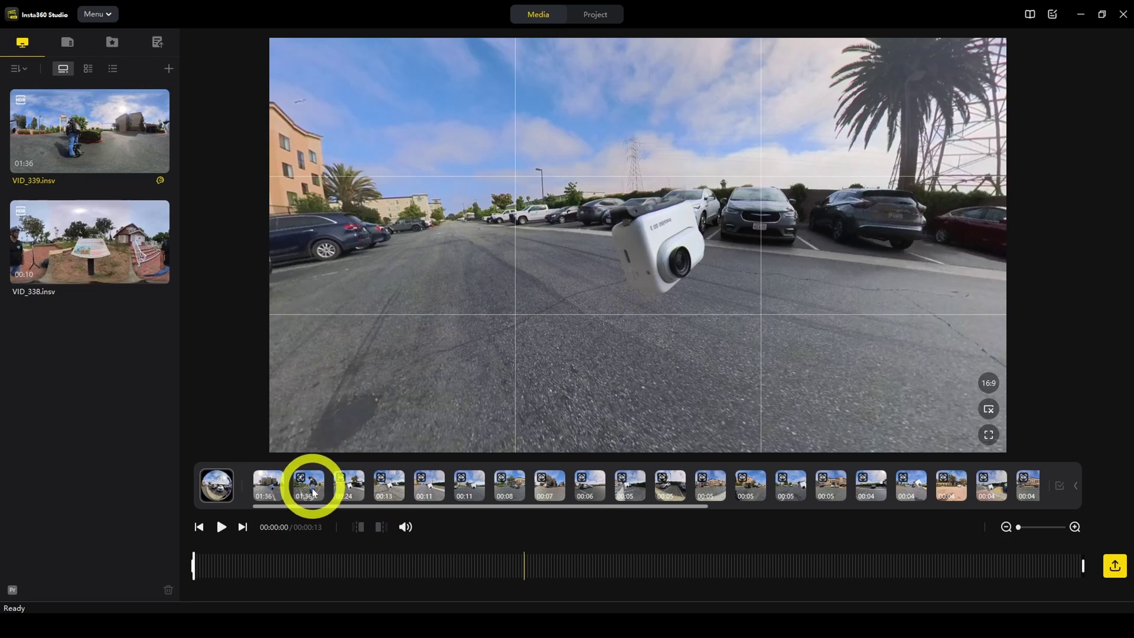
left_click(312, 492)
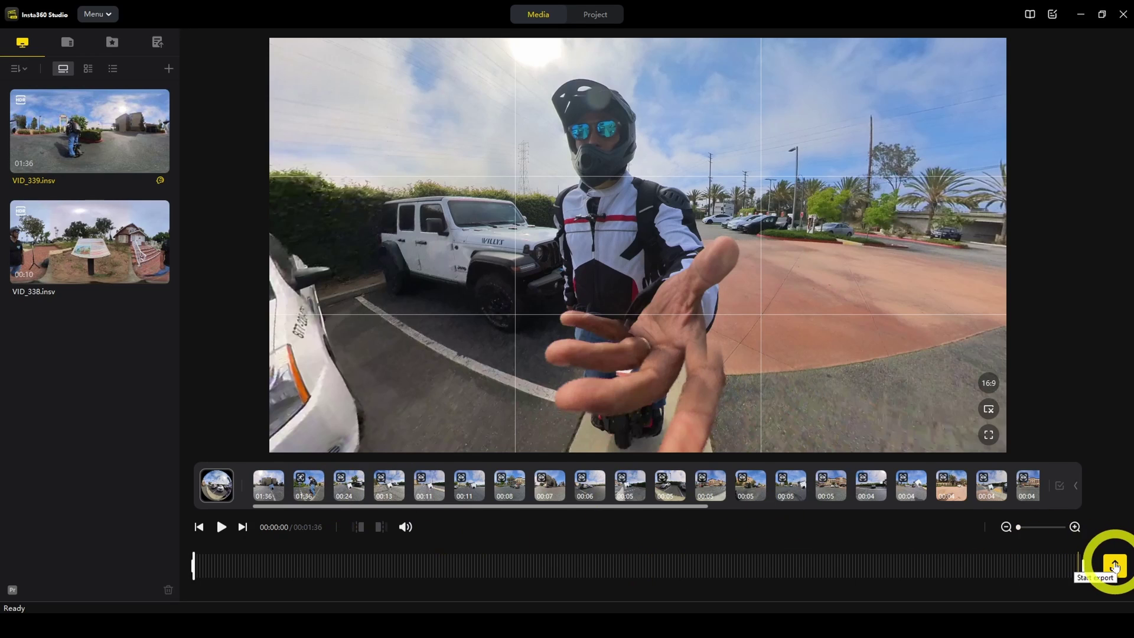
left_click(576, 488)
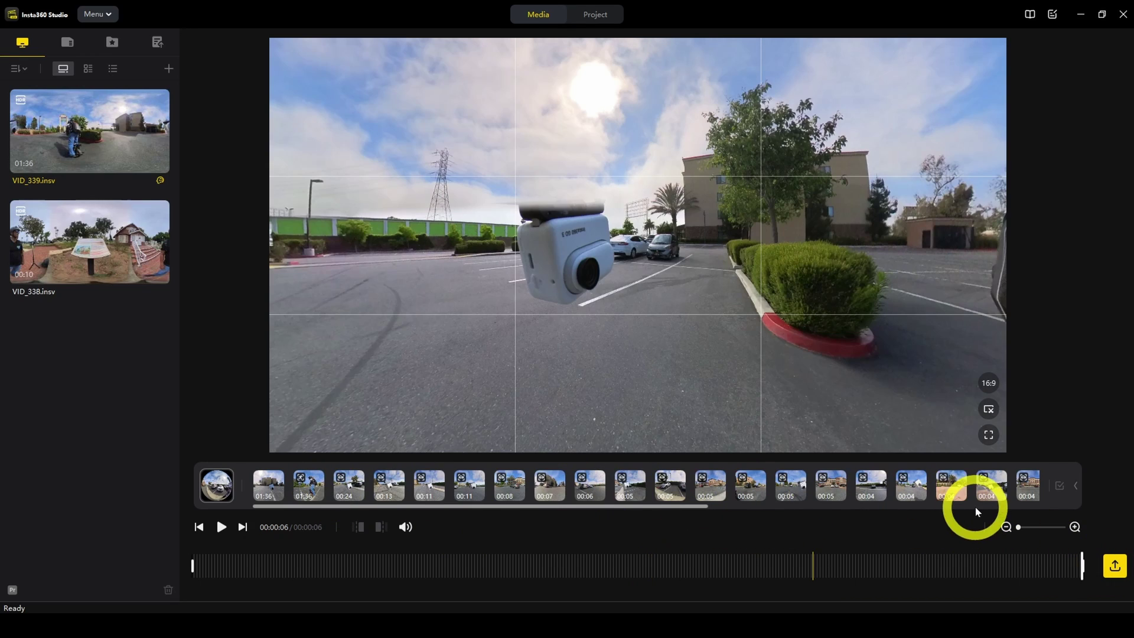
- Select all auto-framed clips and add them to the 1920x1080 H.264 batch export queue
left_click(1059, 487)
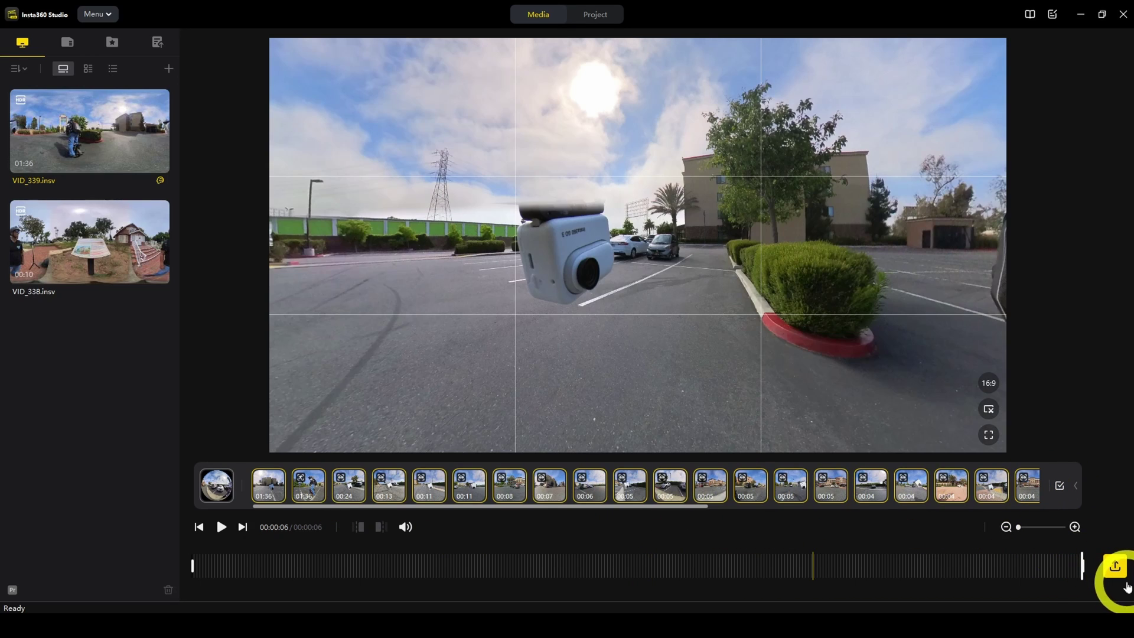
left_click(1112, 566)
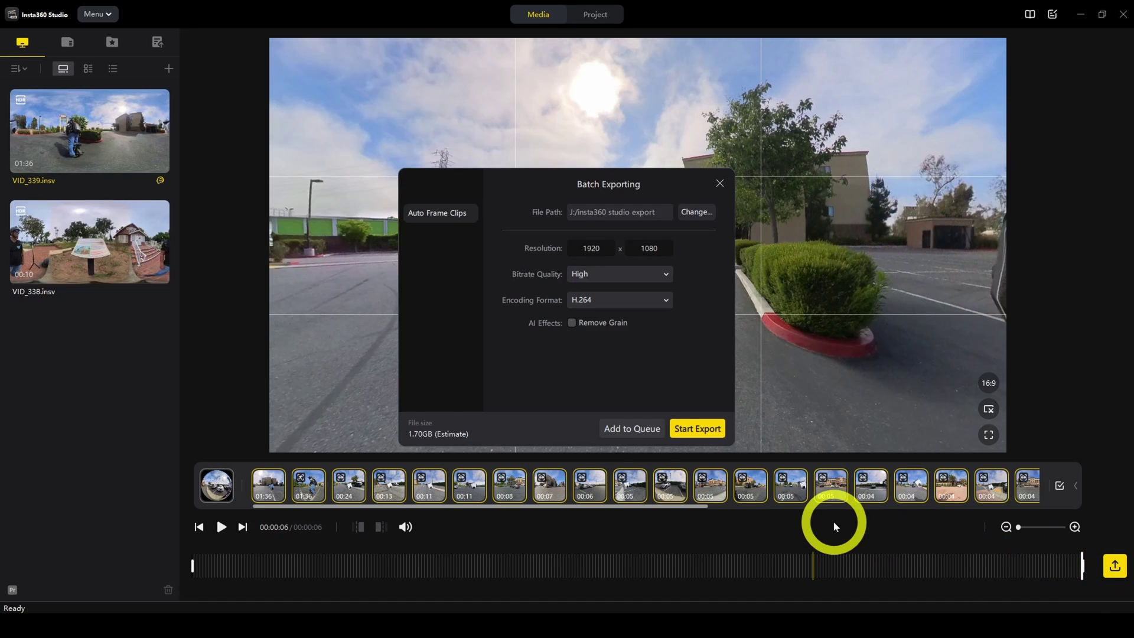
left_click(630, 426)
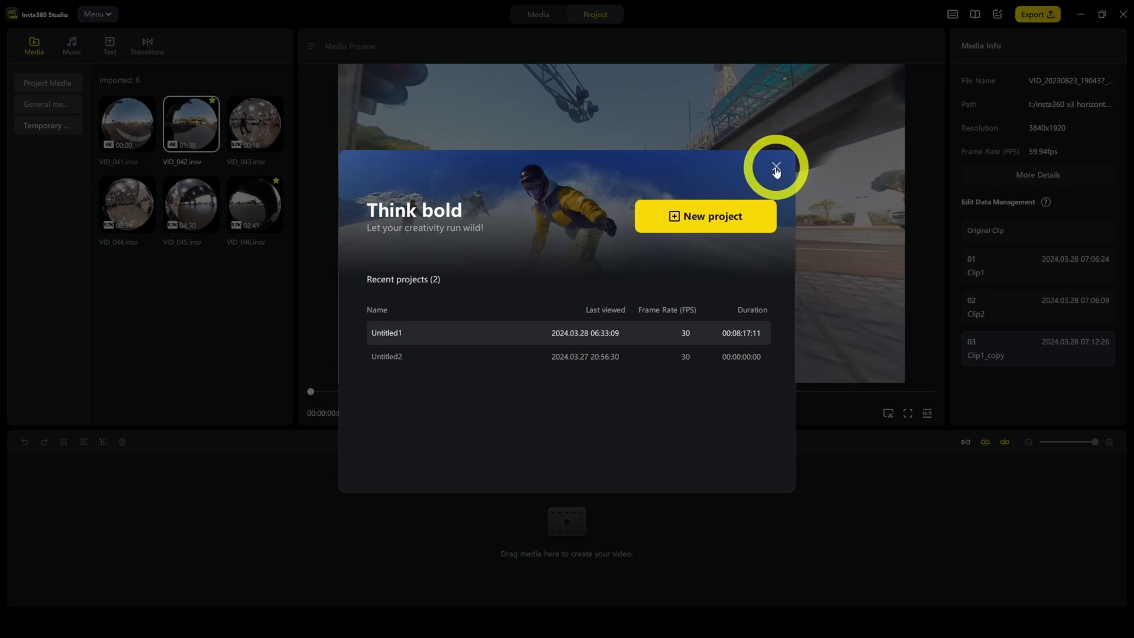
- Create a new 16:9, 30 fps project named 'test' and open its header options list
left_click(709, 217)
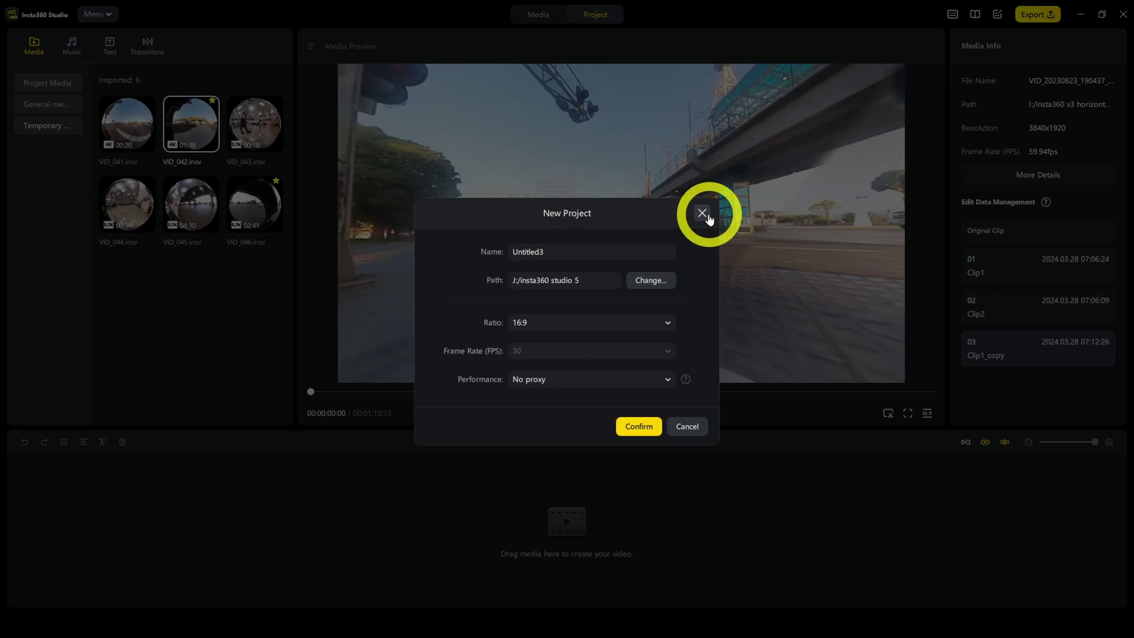
type("test")
key("Return")
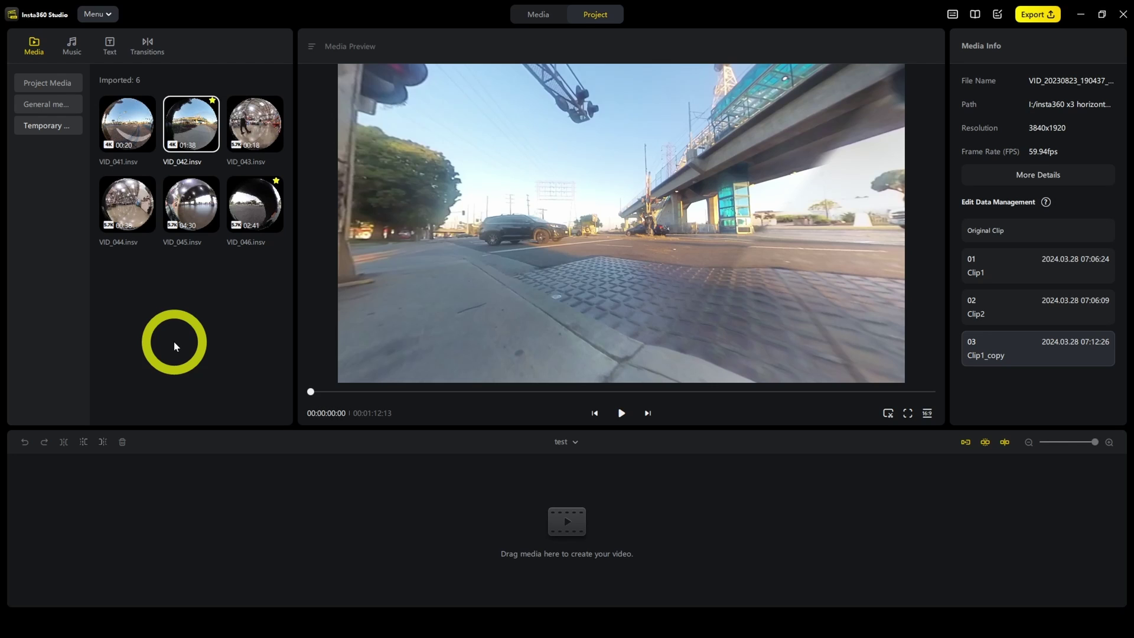
left_click(577, 442)
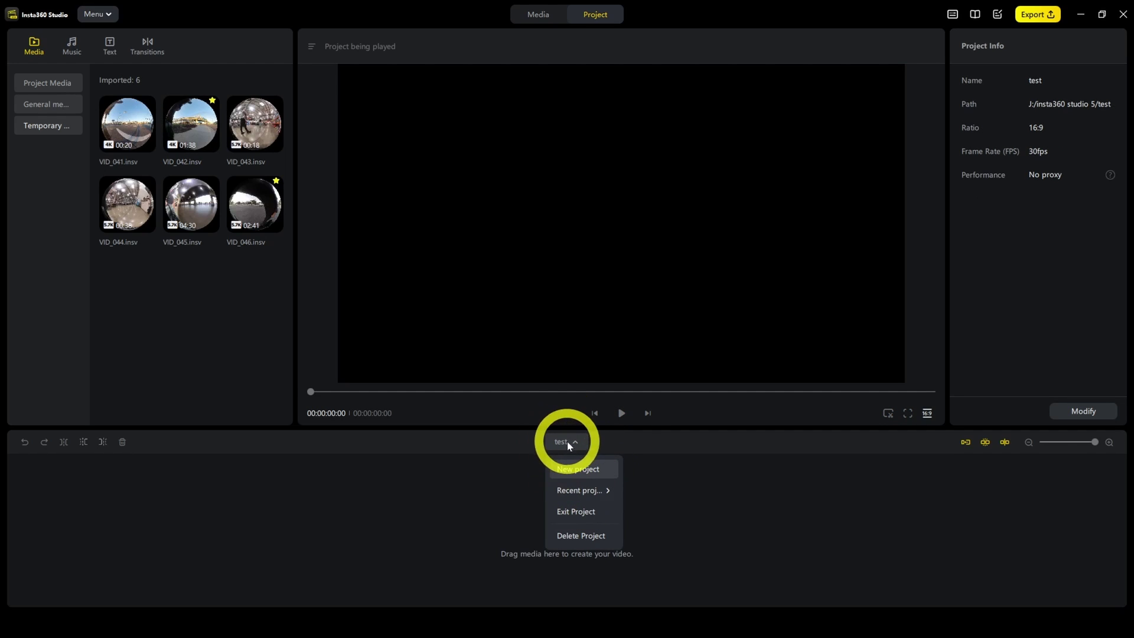
left_click(573, 443)
left_click(573, 443)
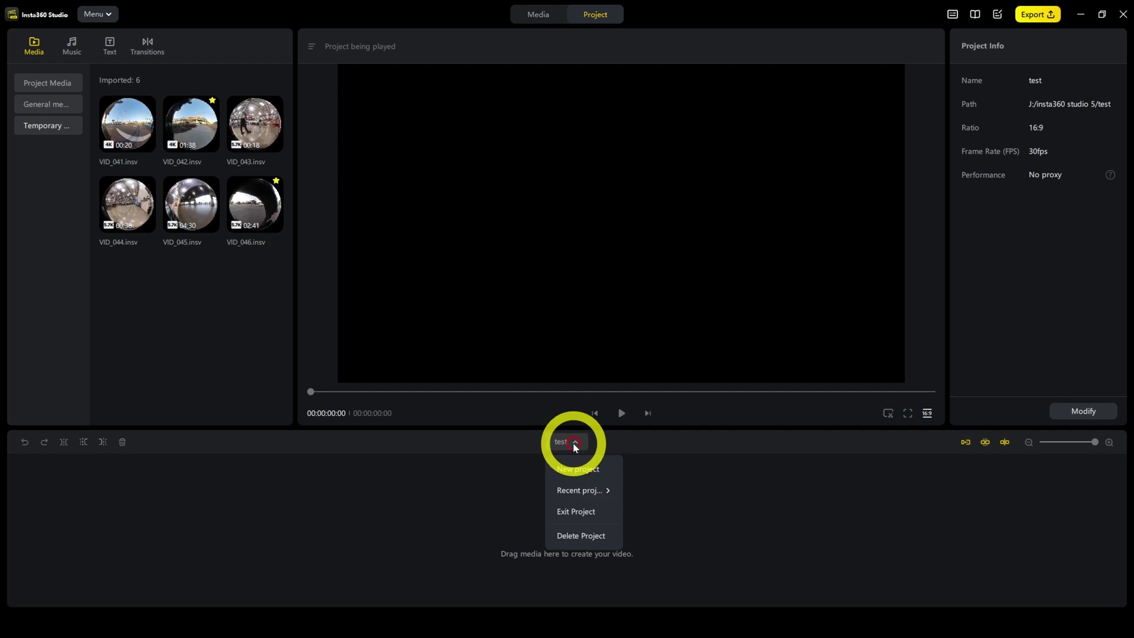
mouse_move(587, 495)
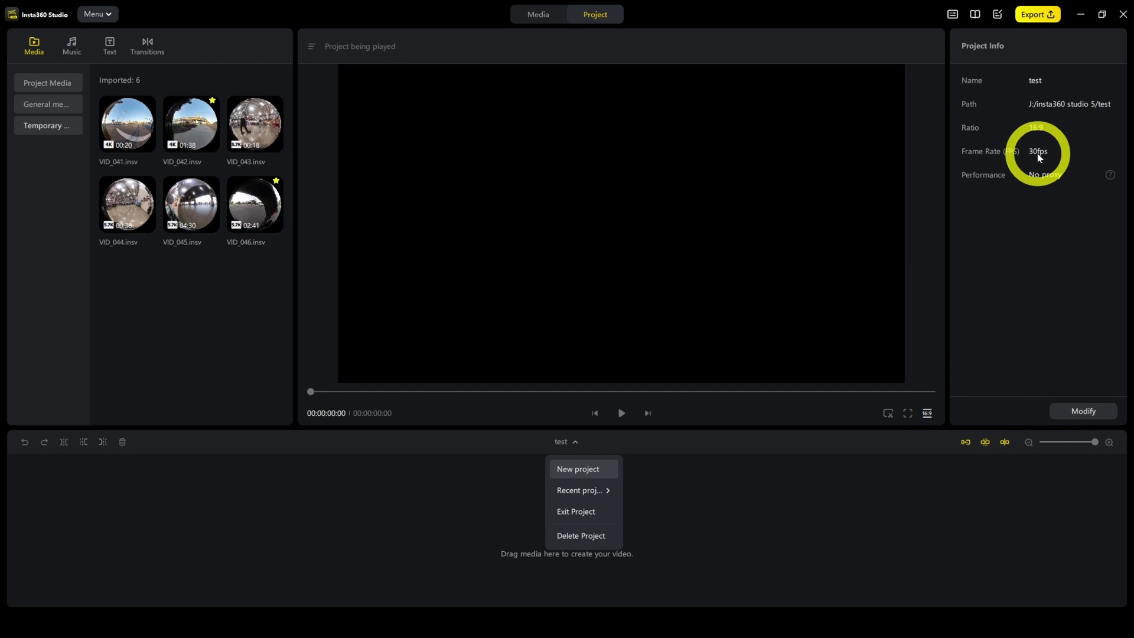
- Change the test project's performance from No proxy to 480p proxy and confirm
left_click(1084, 411)
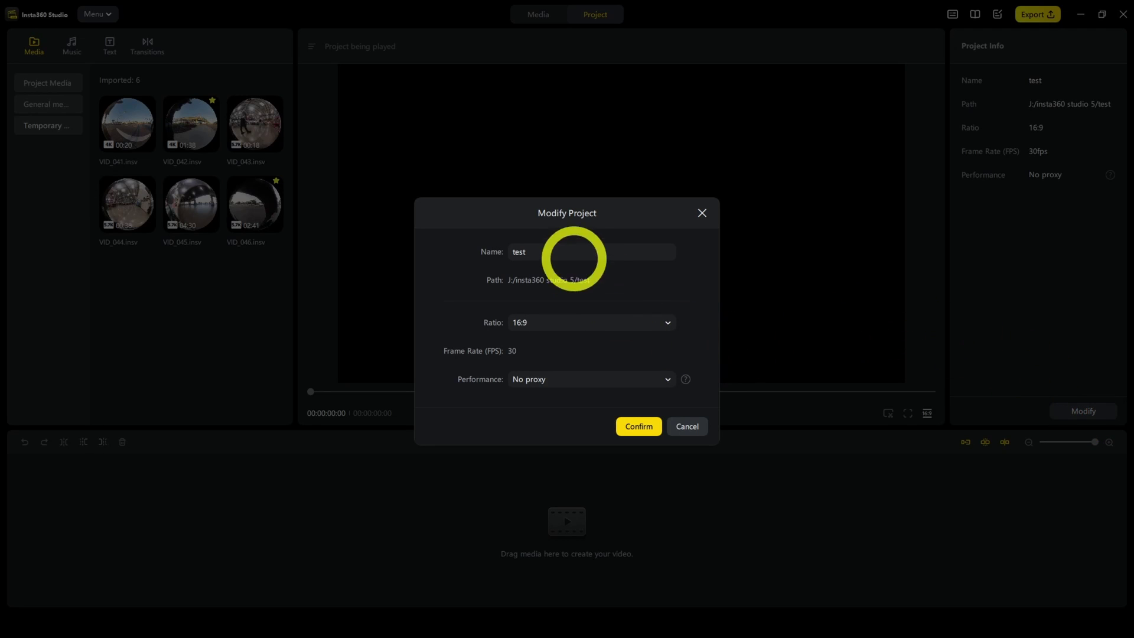
left_click(611, 328)
left_click(670, 279)
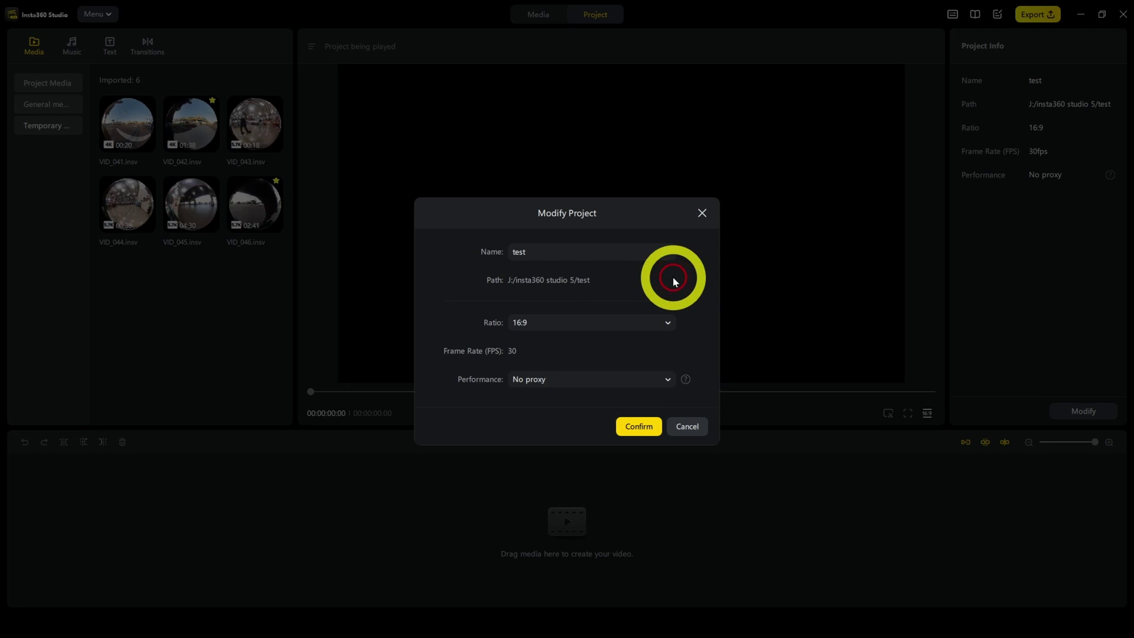
left_click(560, 378)
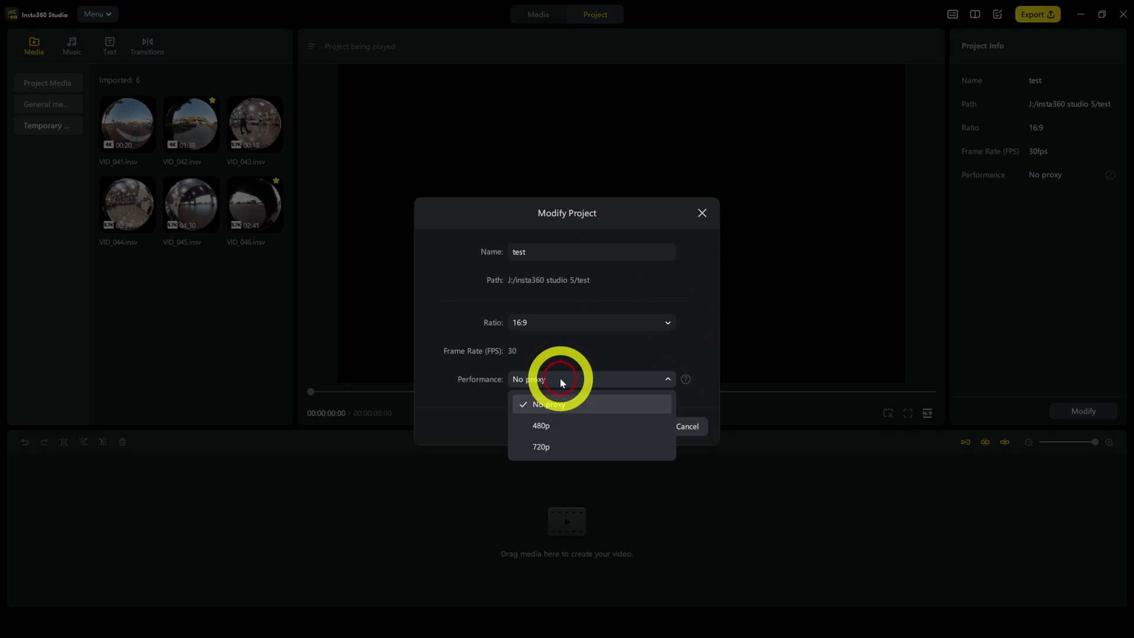
left_click(551, 420)
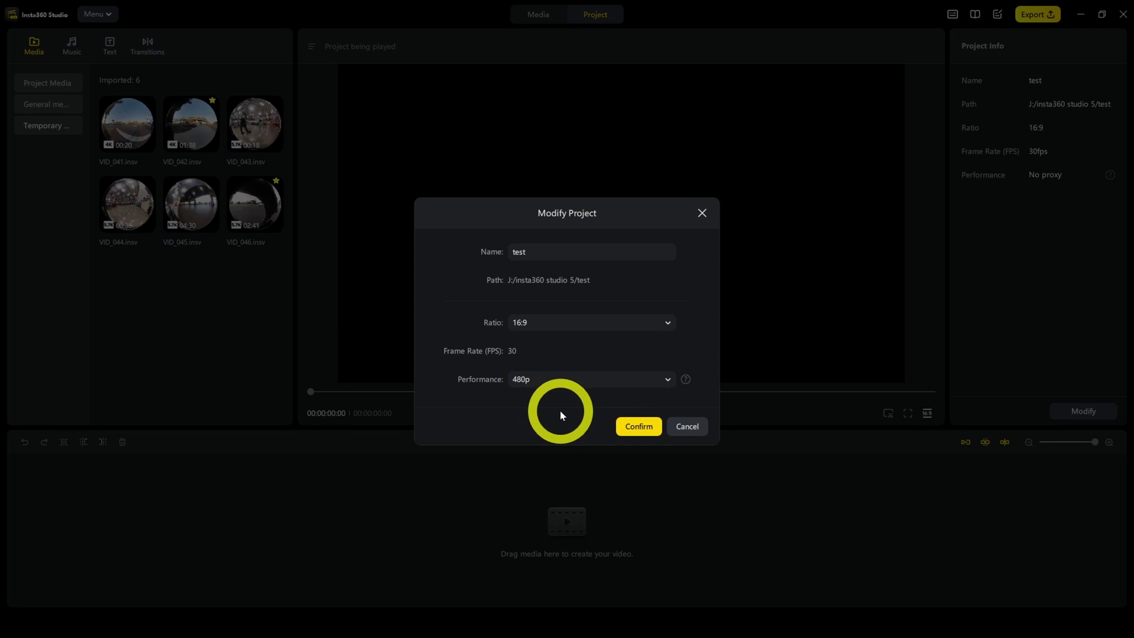
left_click(626, 426)
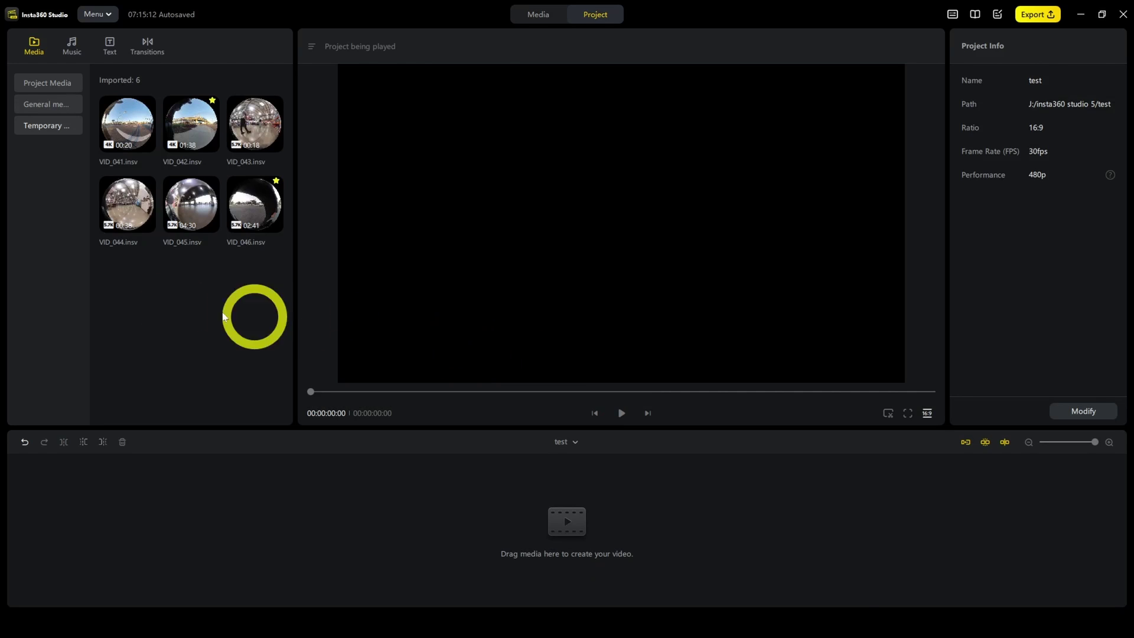
- Preview VID_046 with its details, play it briefly, then stop playback
left_click(248, 211)
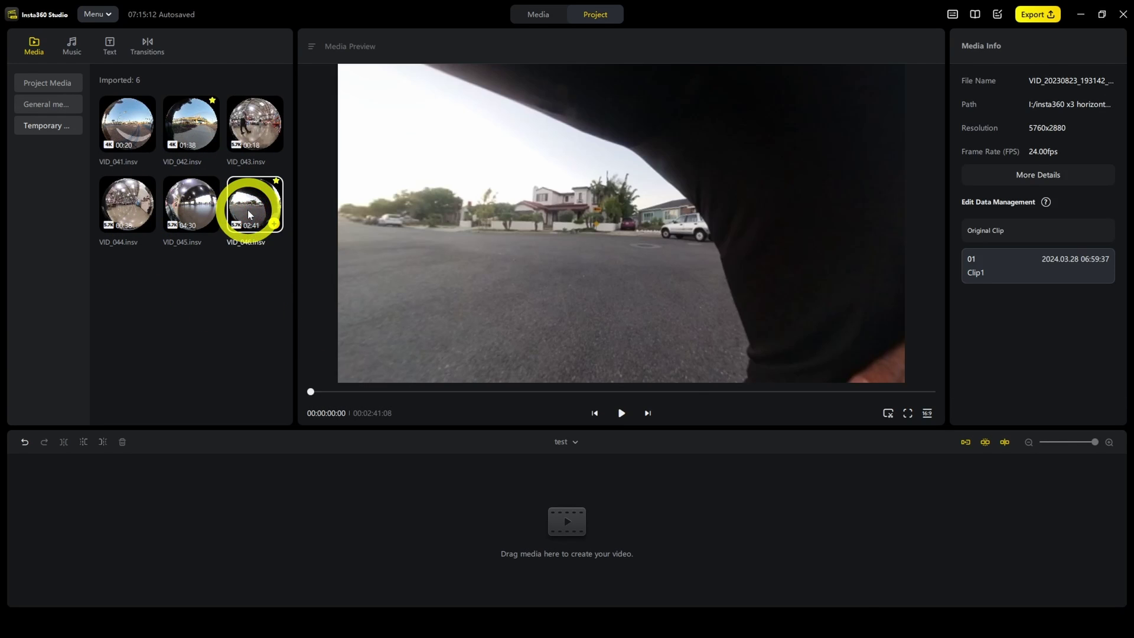
left_click(621, 413)
left_click(341, 265)
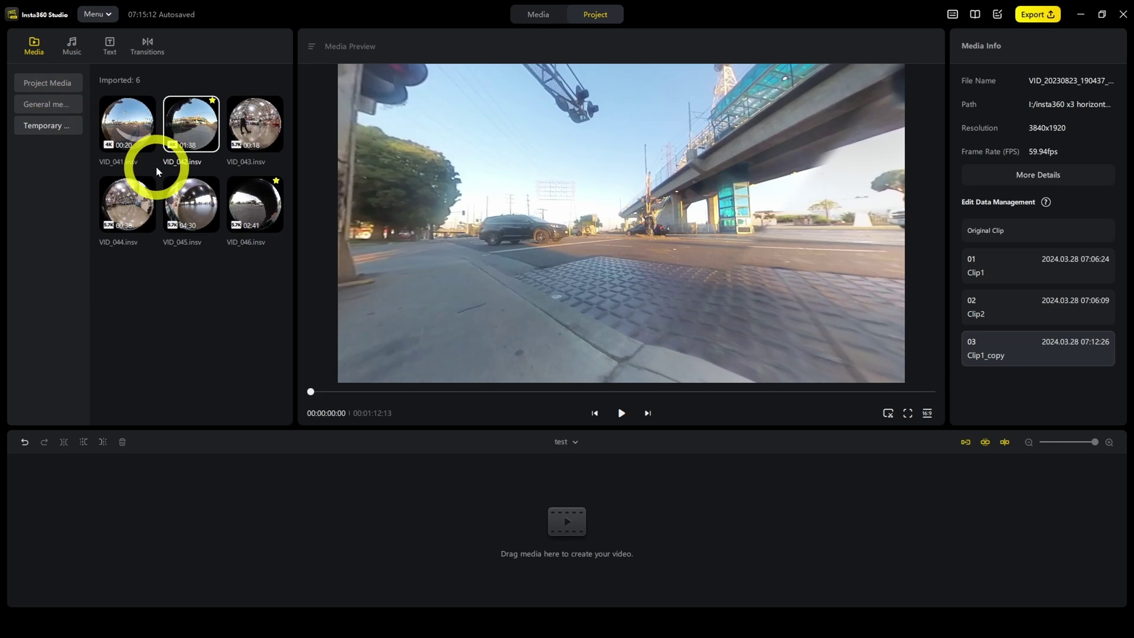
- Switch to the Media view and back to Project, then show the General media category
left_click(539, 17)
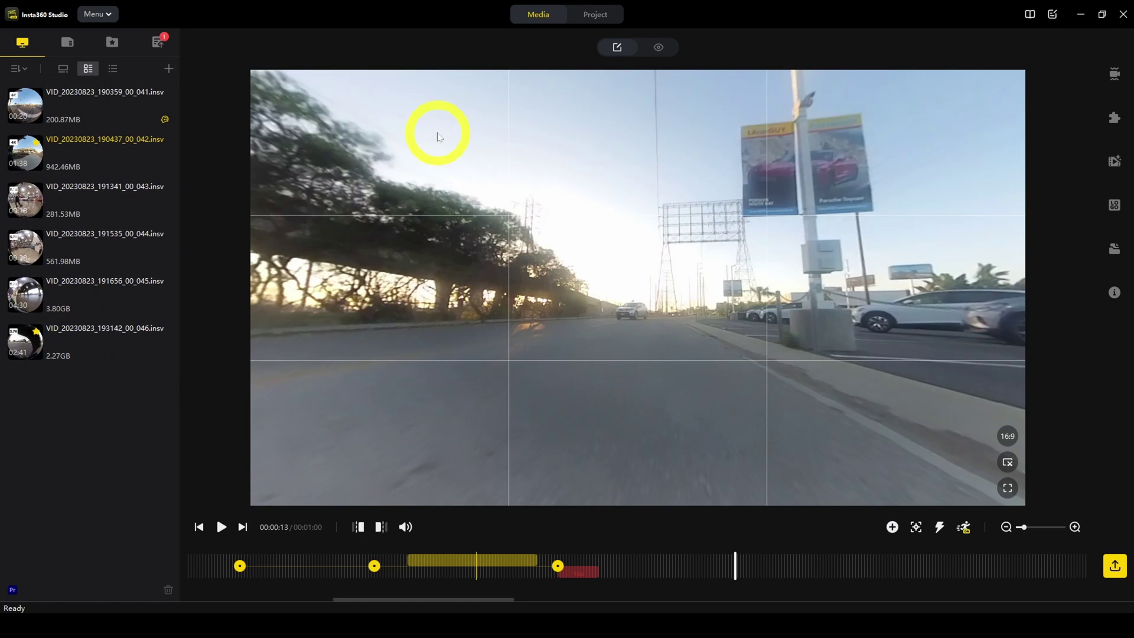
left_click(601, 19)
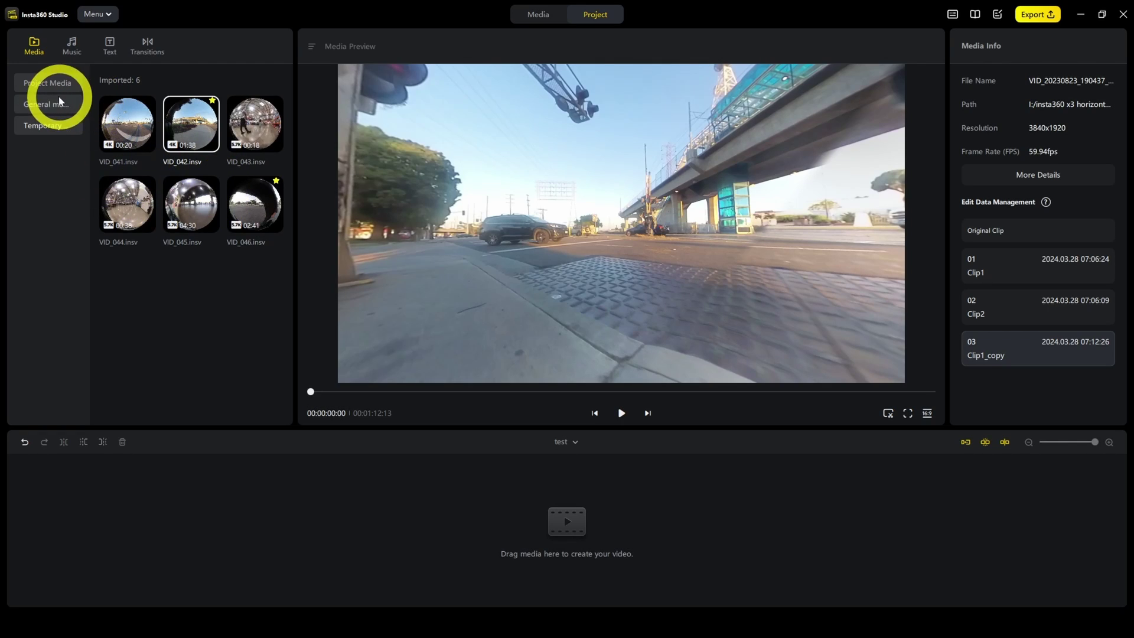
left_click(48, 104)
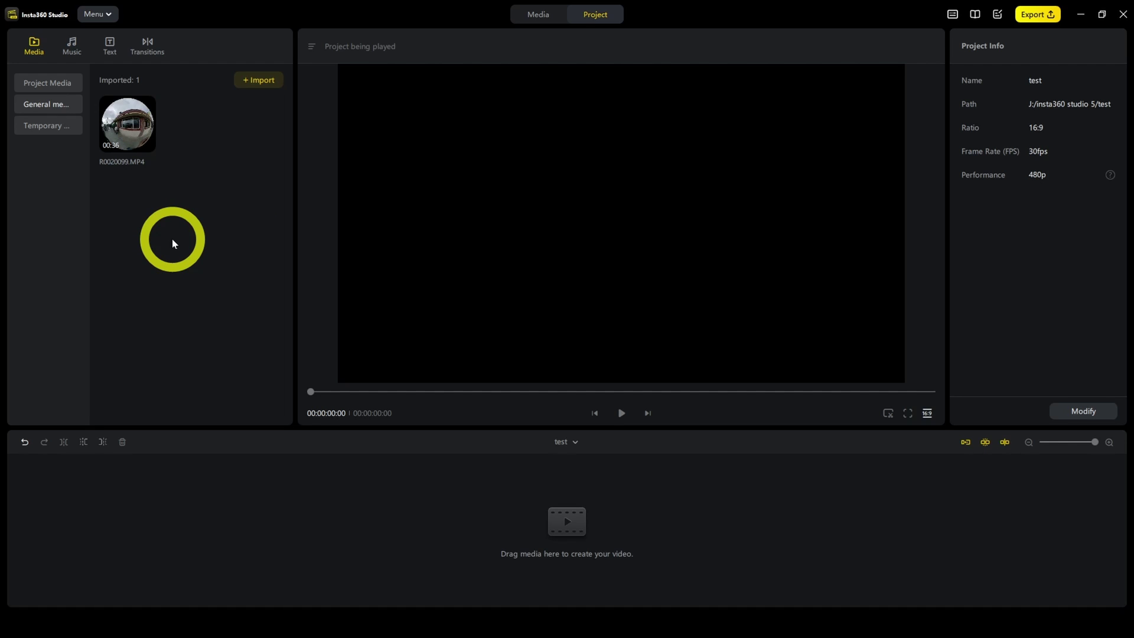
- Import GX010116.MP4 from the gopro max 2 folder on the My Book Duo drive
left_click(55, 83)
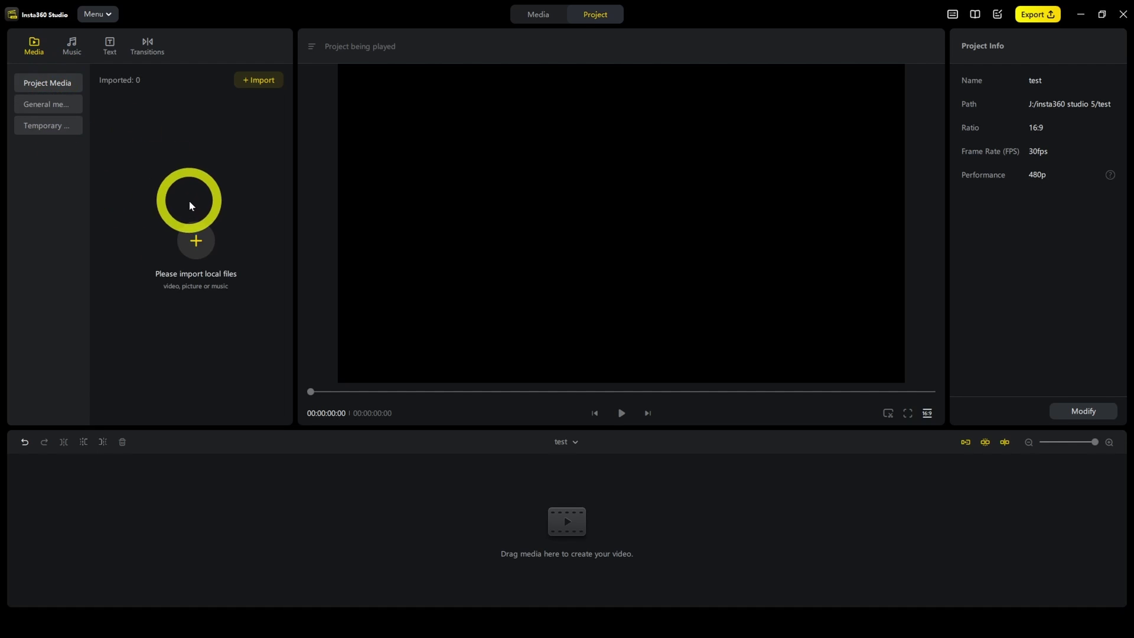
left_click(249, 231)
left_click(153, 28)
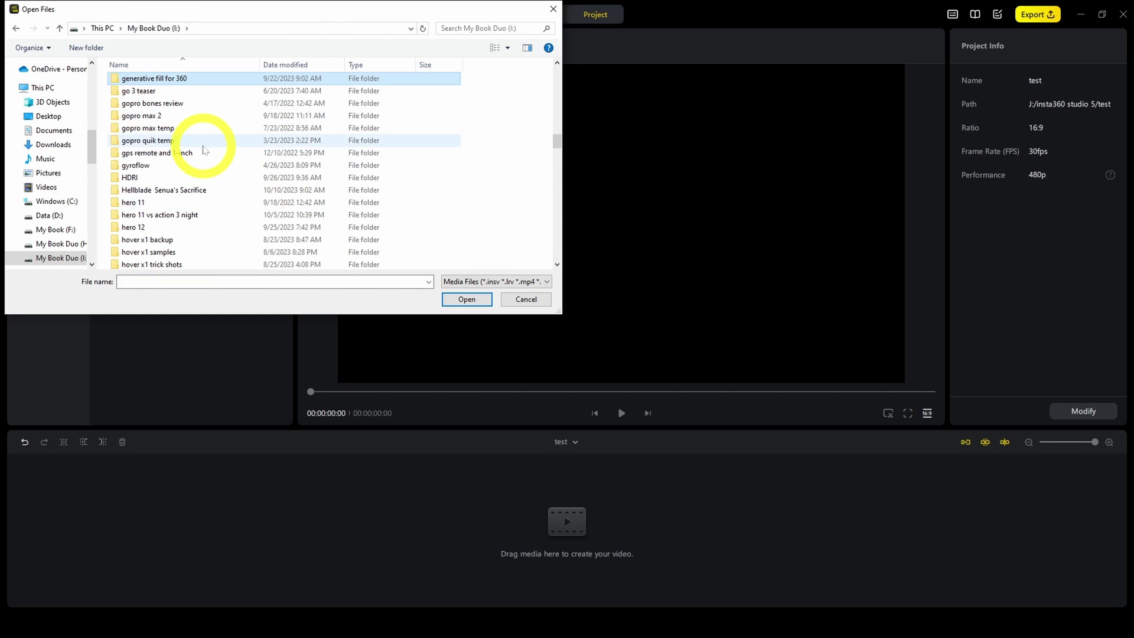
double_click(201, 117)
scroll(197, 194, "down", 5)
double_click(277, 189)
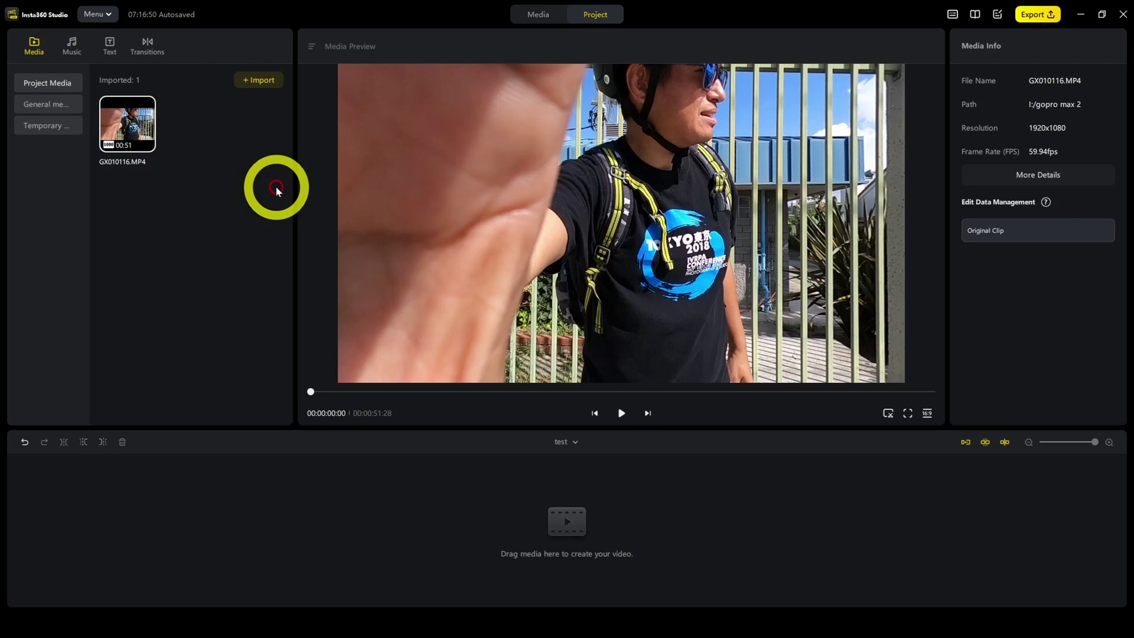
left_click(112, 119)
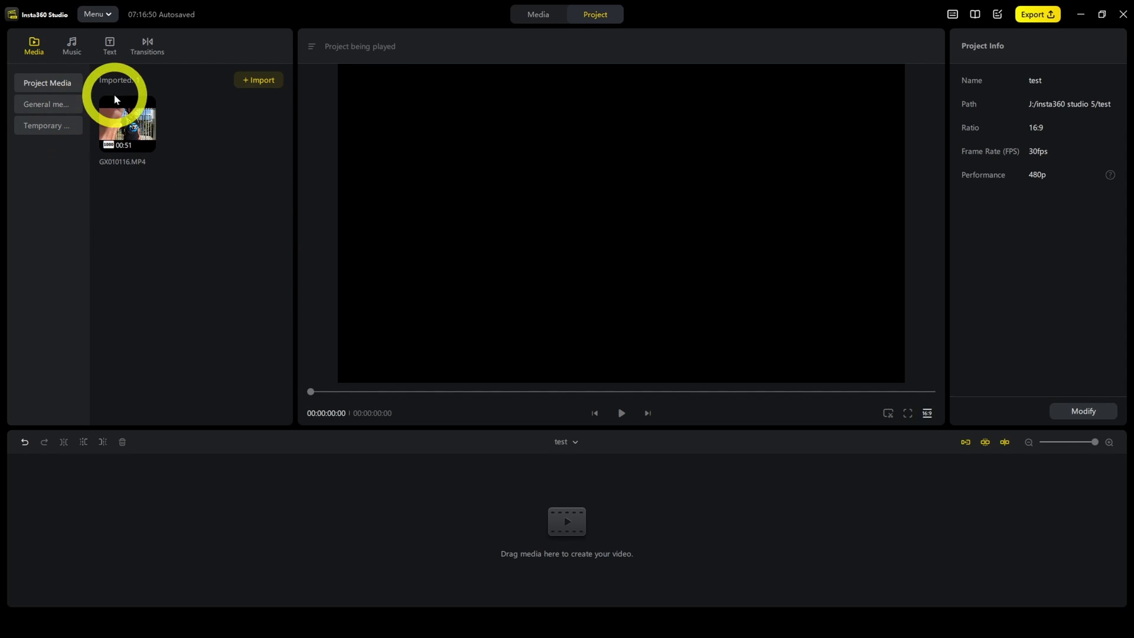
- Import more clips, then open the Temporary media folder and pick VID_042
left_click(271, 85)
double_click(177, 121)
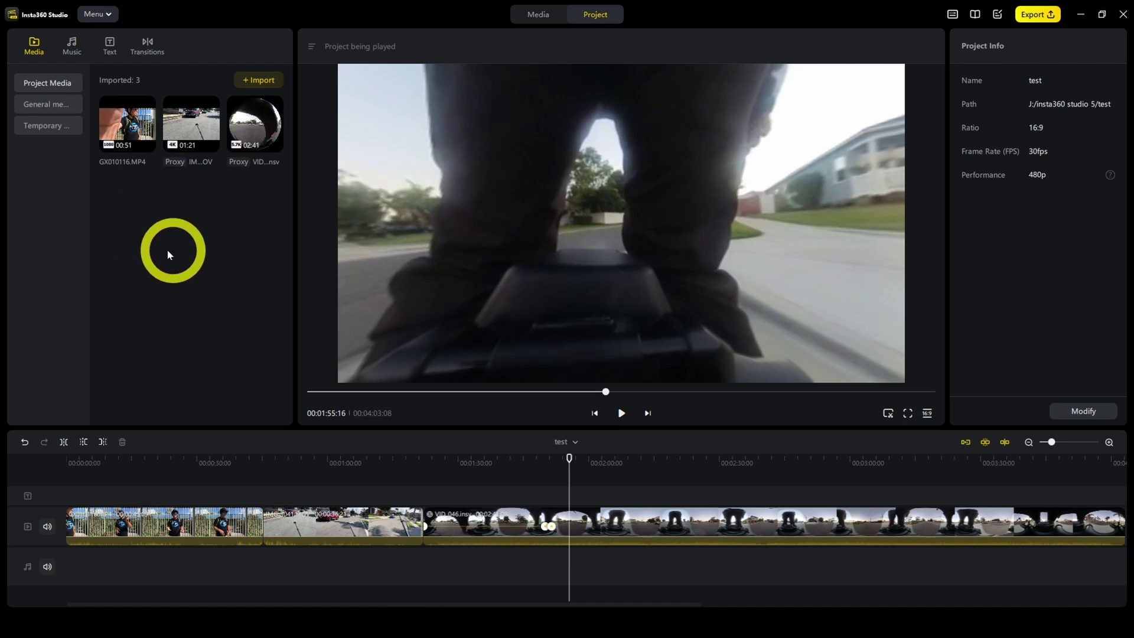
left_click(55, 127)
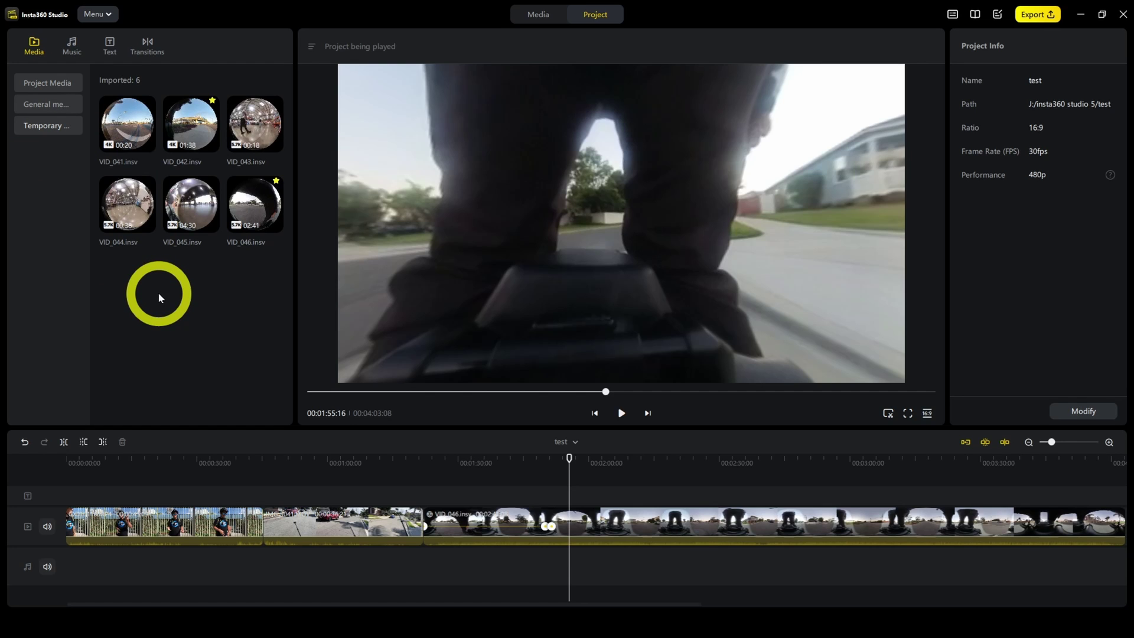
left_click(188, 131)
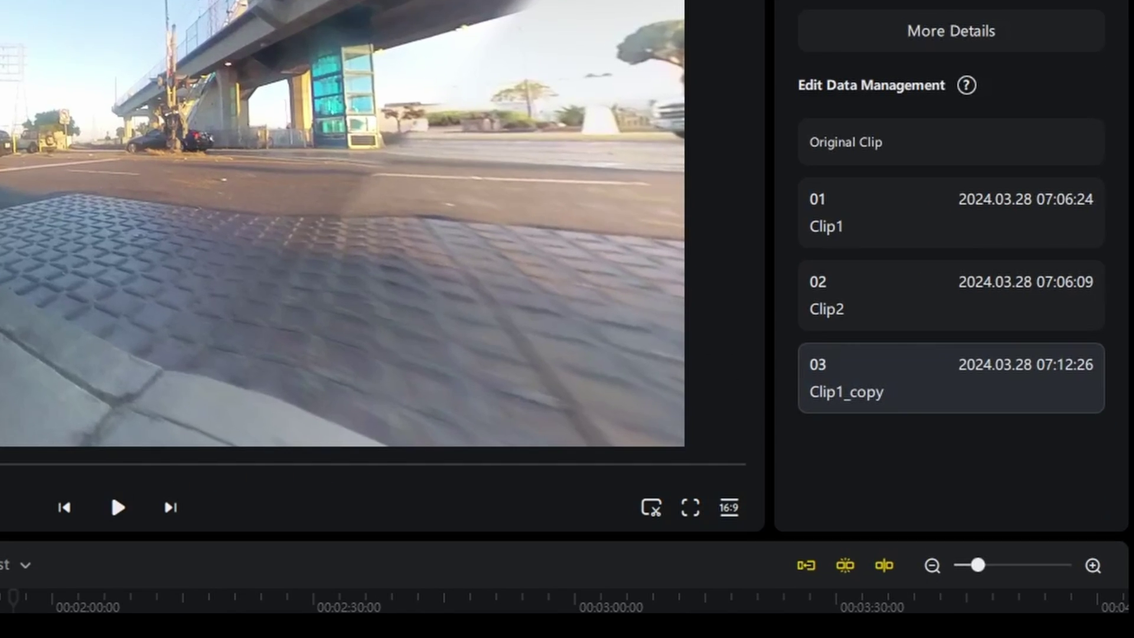
- Add IMG_3041.MOV to the timeline and drag GX010116 in beside it
left_click(721, 224)
left_click_drag(197, 128, 209, 151)
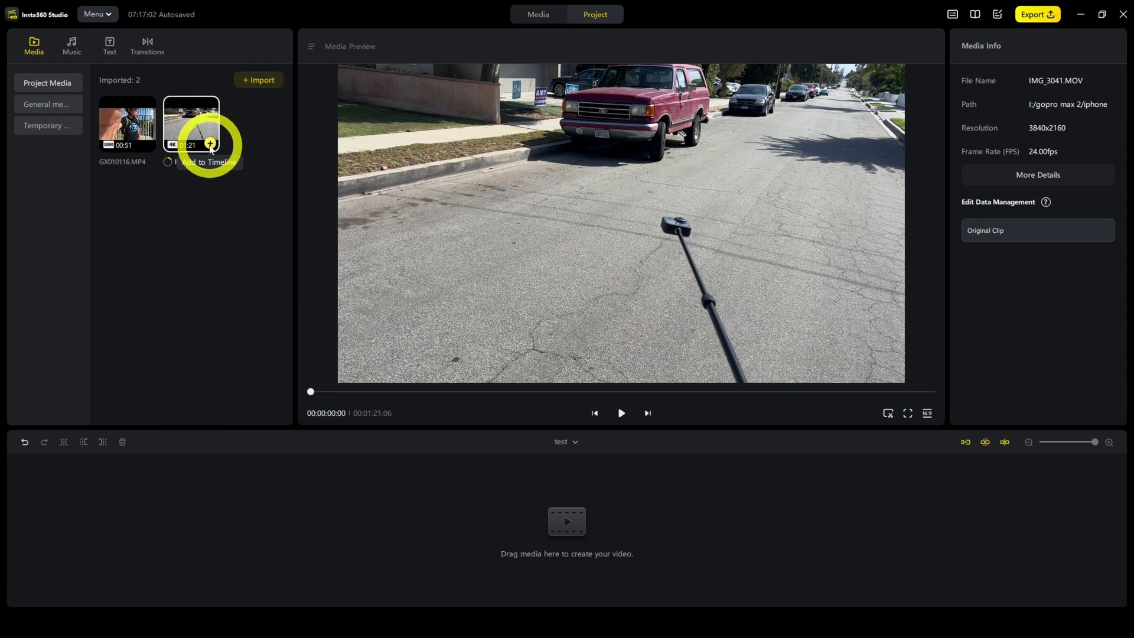
left_click(211, 143)
left_click_drag(127, 125, 535, 576)
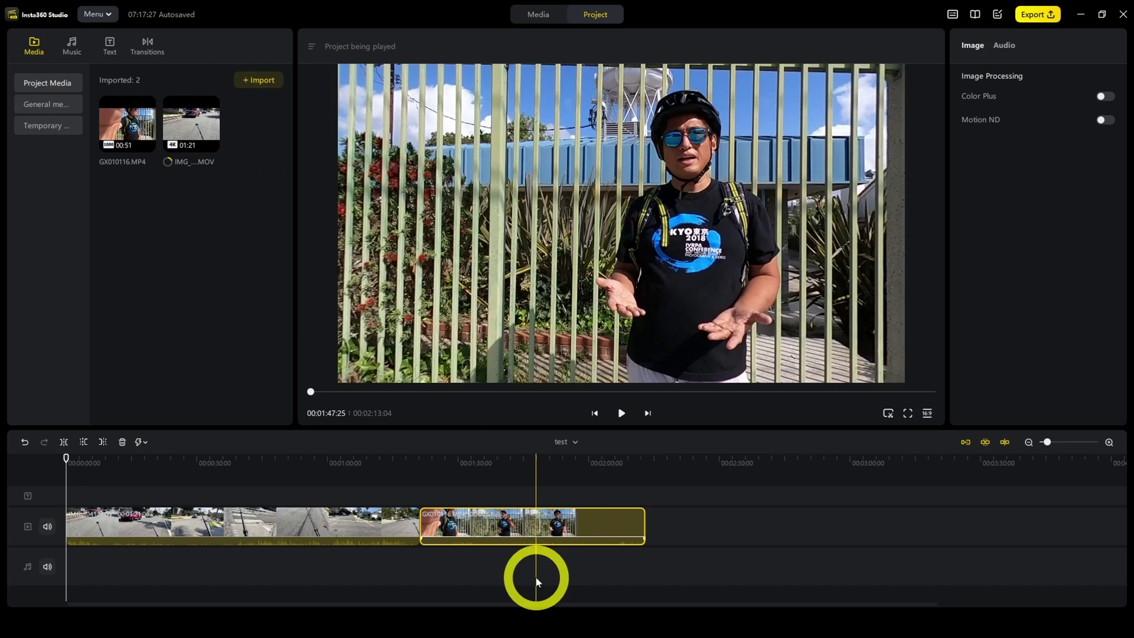
- Trim the IMG clip, place it after GX010116, and enable the main track magnet to close gaps
left_click(378, 527)
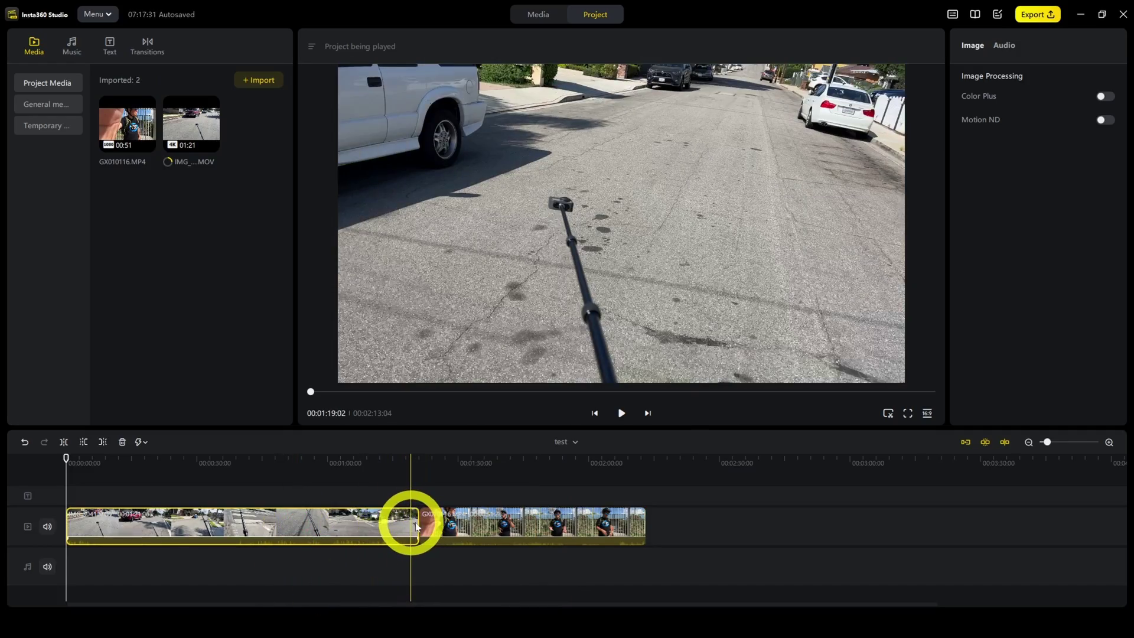
left_click_drag(416, 527, 473, 520)
left_click(125, 537)
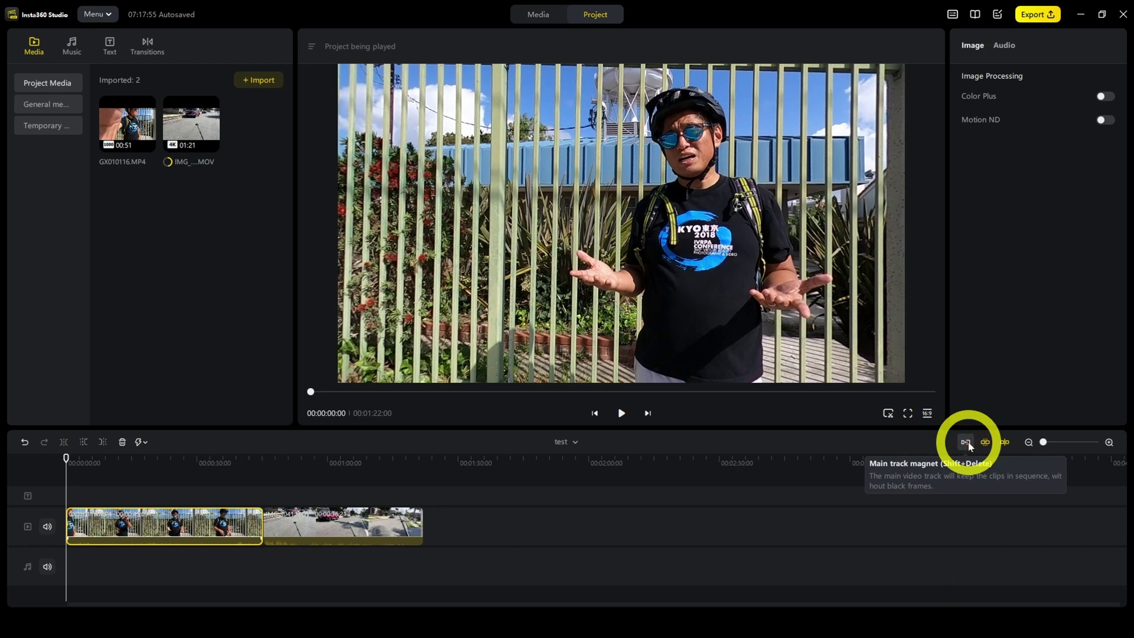
left_click(361, 527)
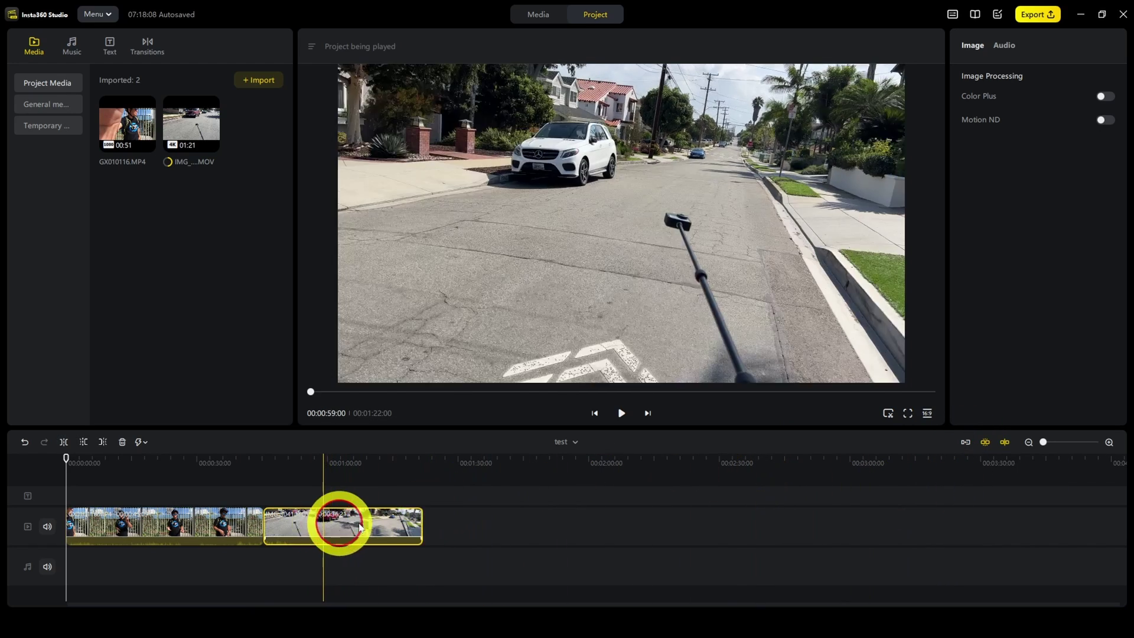
left_click_drag(361, 528, 405, 526)
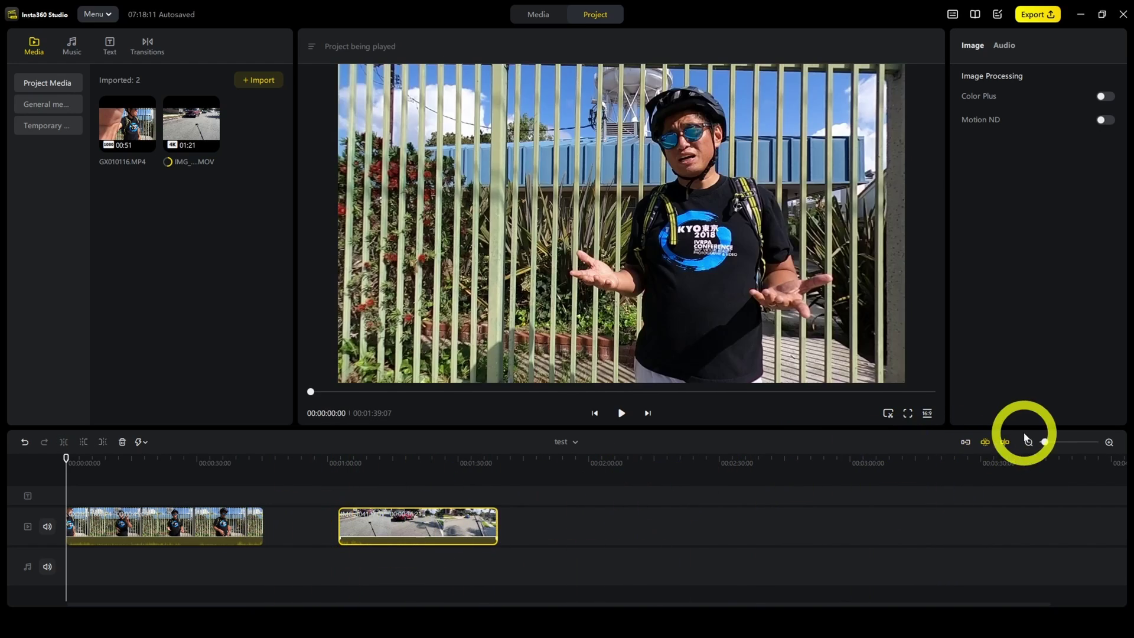
left_click(965, 443)
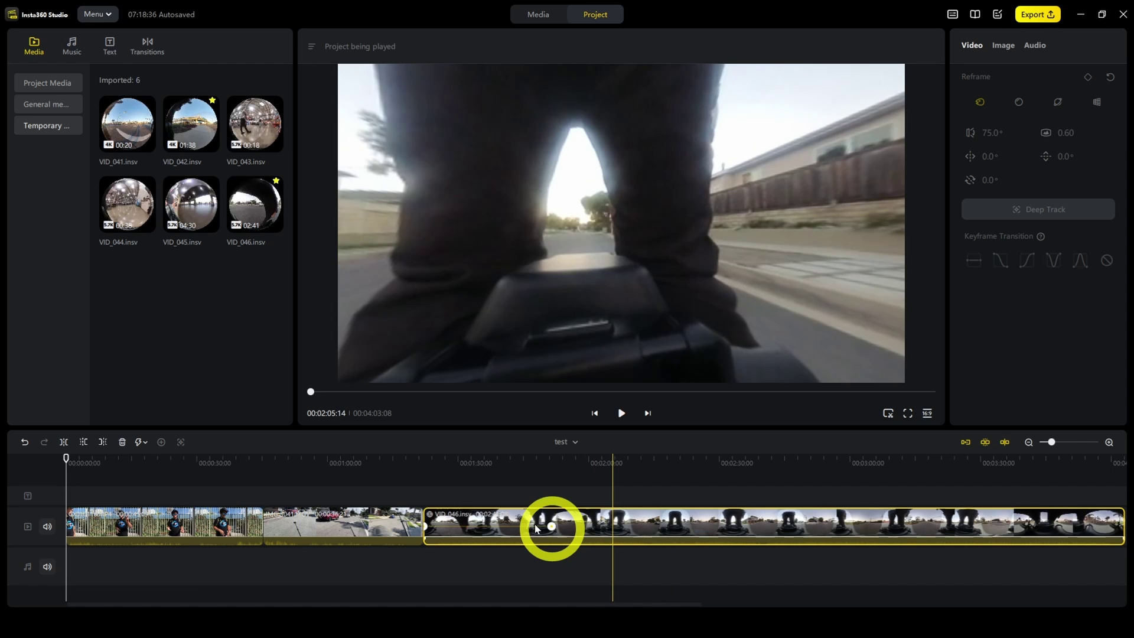
- Check VID_046's image, audio and reframe settings and set the playhead to 1:50
left_click(755, 523)
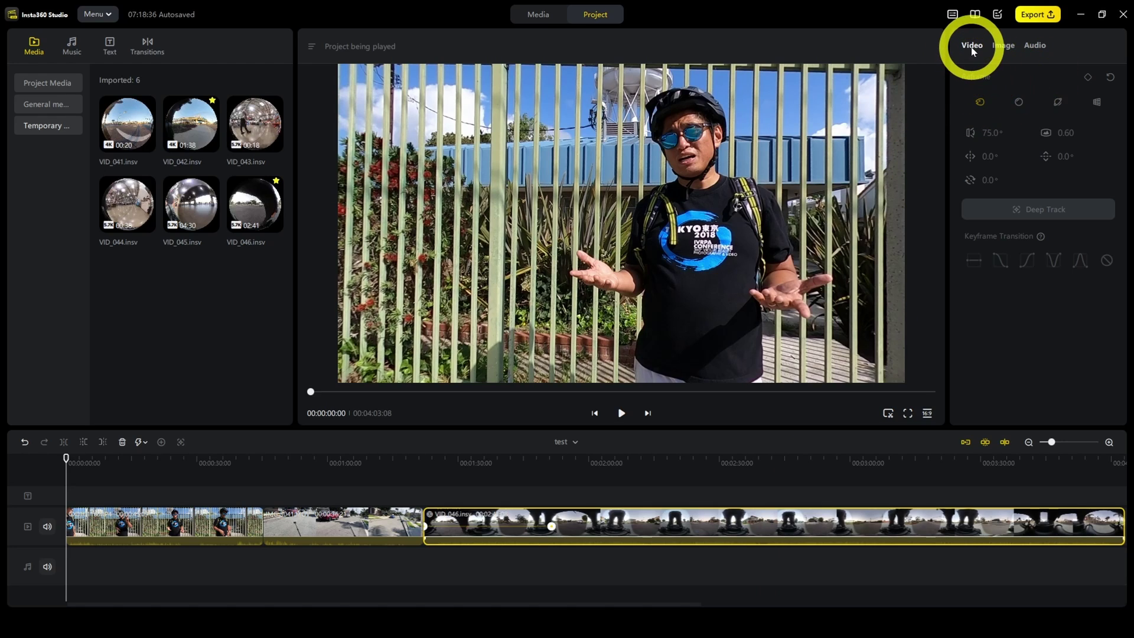
left_click(1004, 45)
left_click(1034, 45)
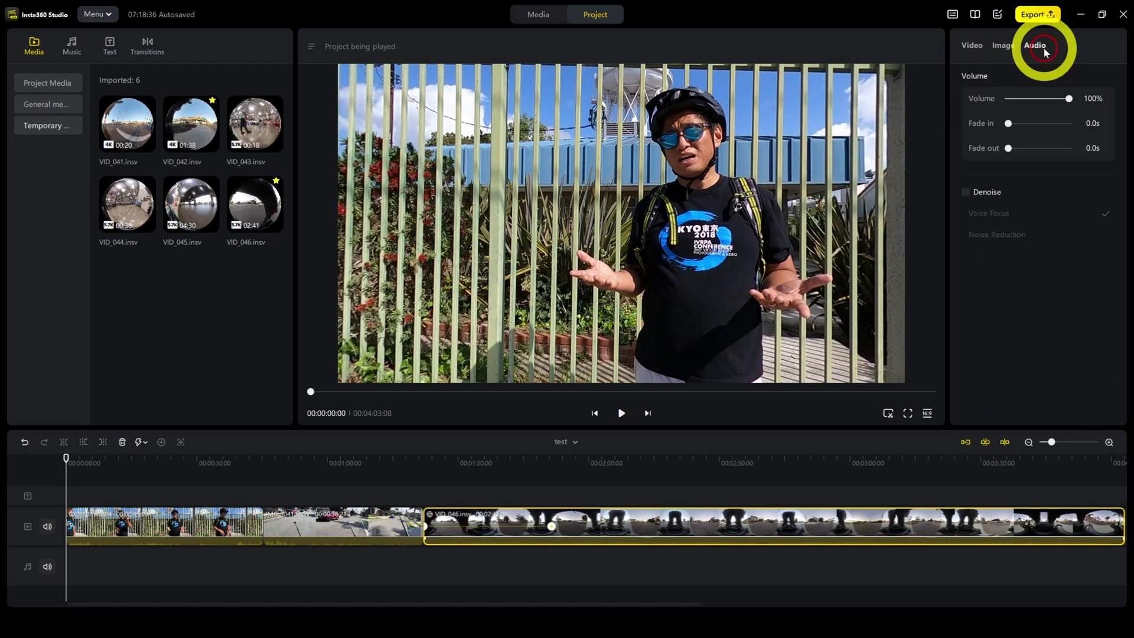
left_click(972, 45)
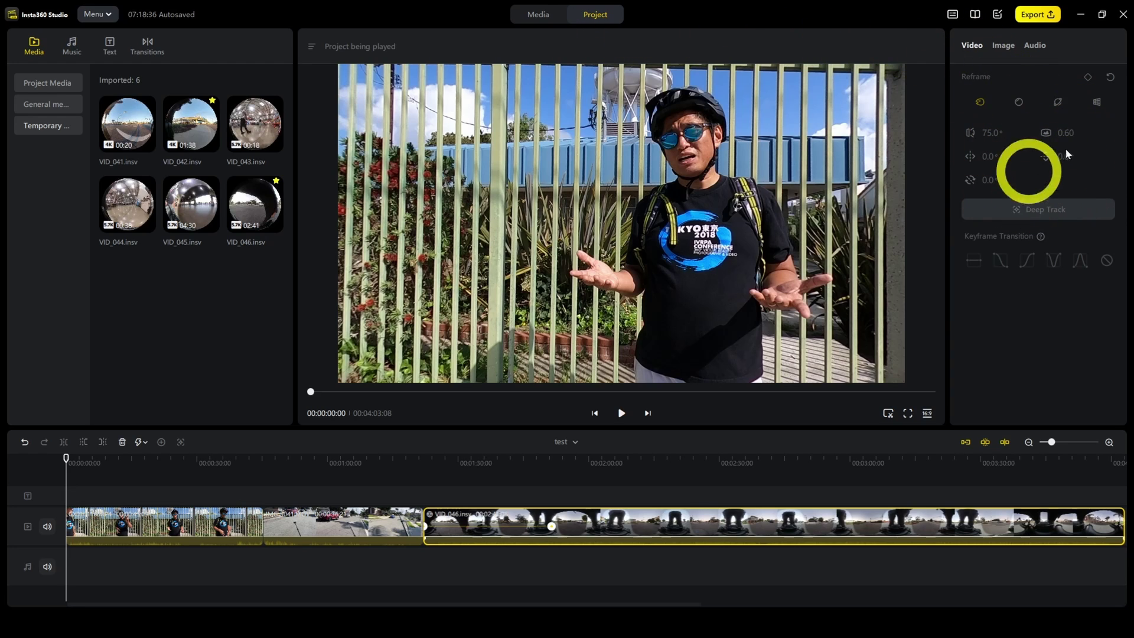
left_click(602, 466)
left_click(544, 489)
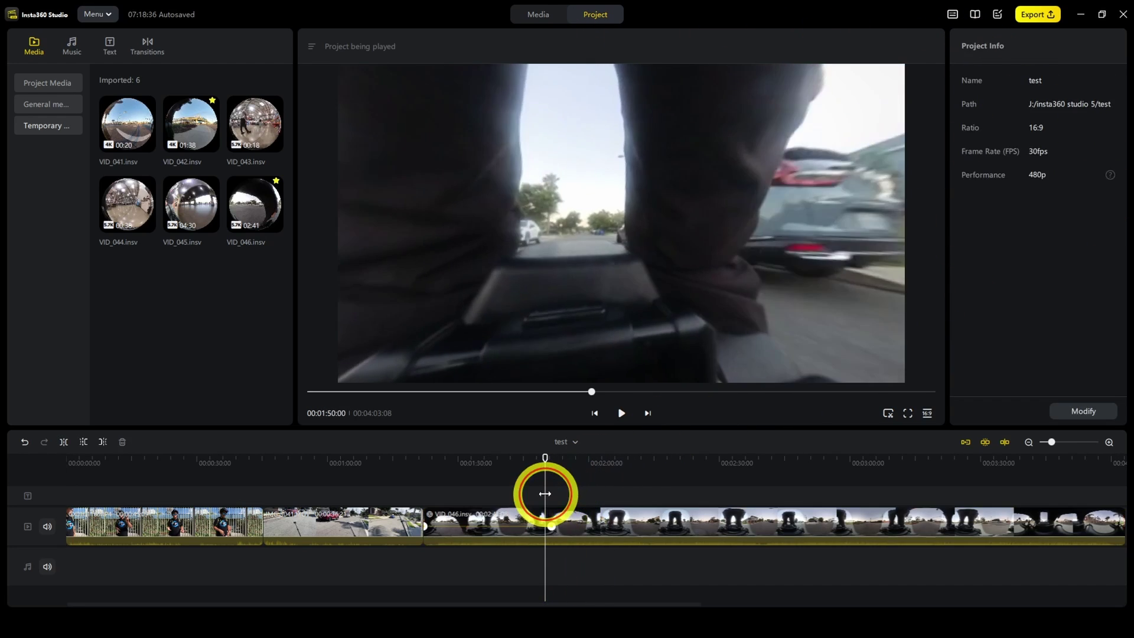
- Add reframe keyframes on VID_046 at 1:50 and at 2:00 with the view panned
left_click(777, 519)
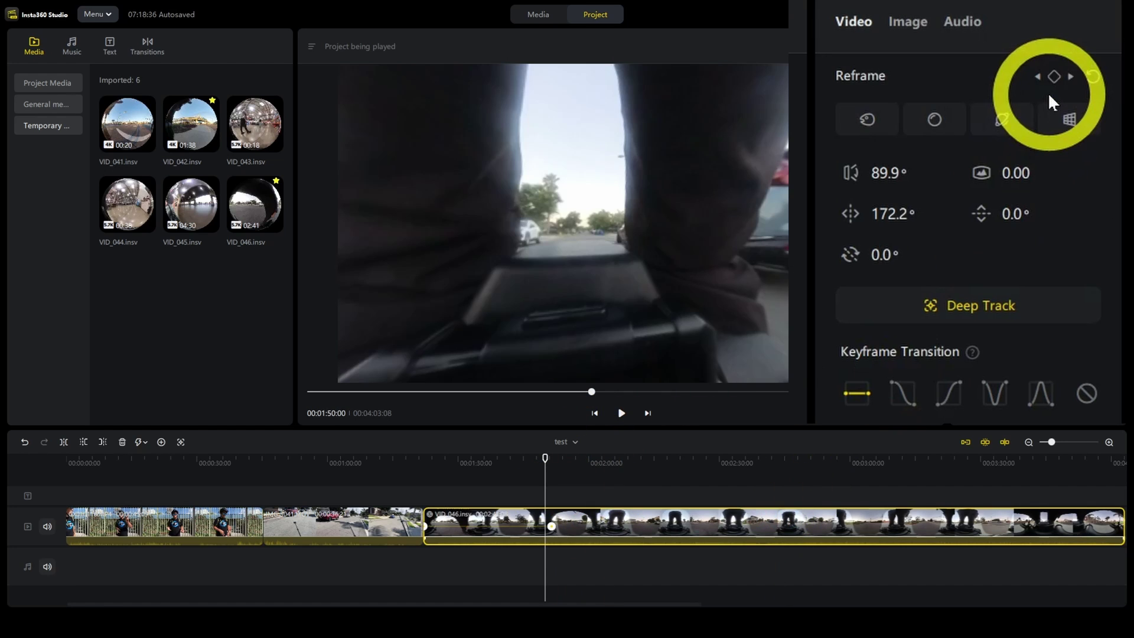
left_click(1093, 77)
left_click(590, 490)
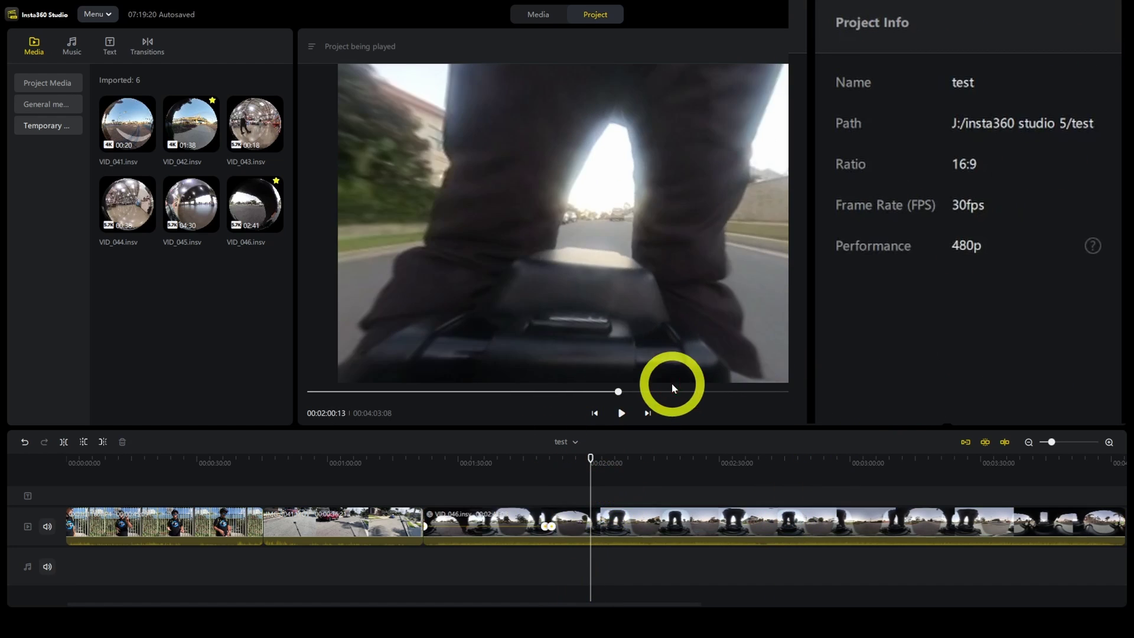
left_click_drag(695, 300, 645, 314)
left_click(1053, 75)
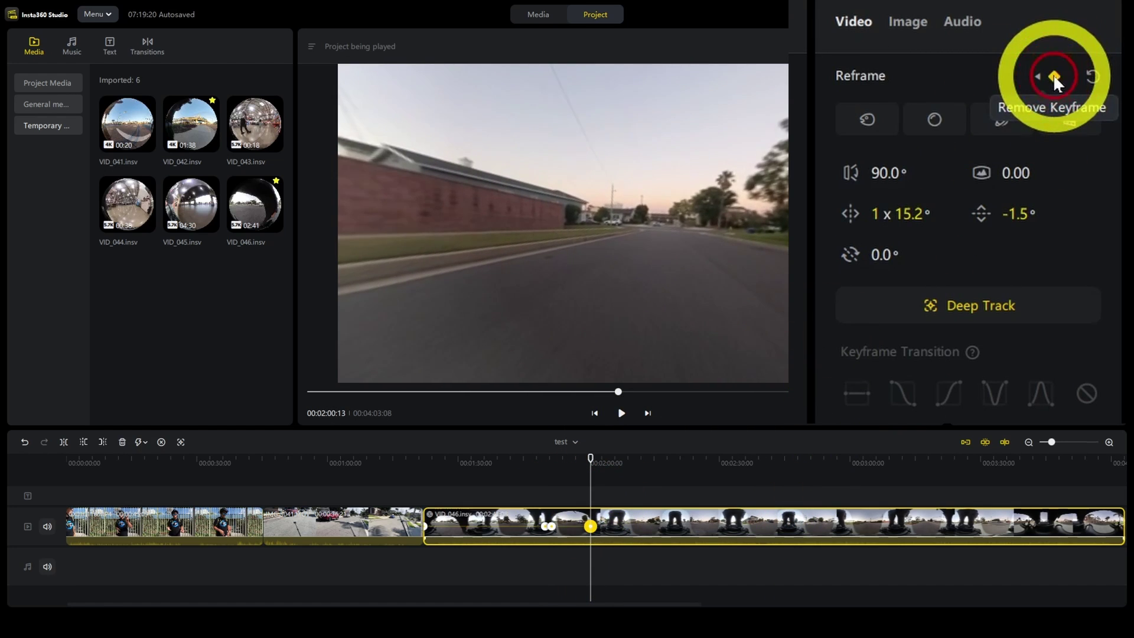
- Play back the keyframed pan from 1:51, then remove the 2:00 reframe keyframe
left_click(550, 485)
key("space")
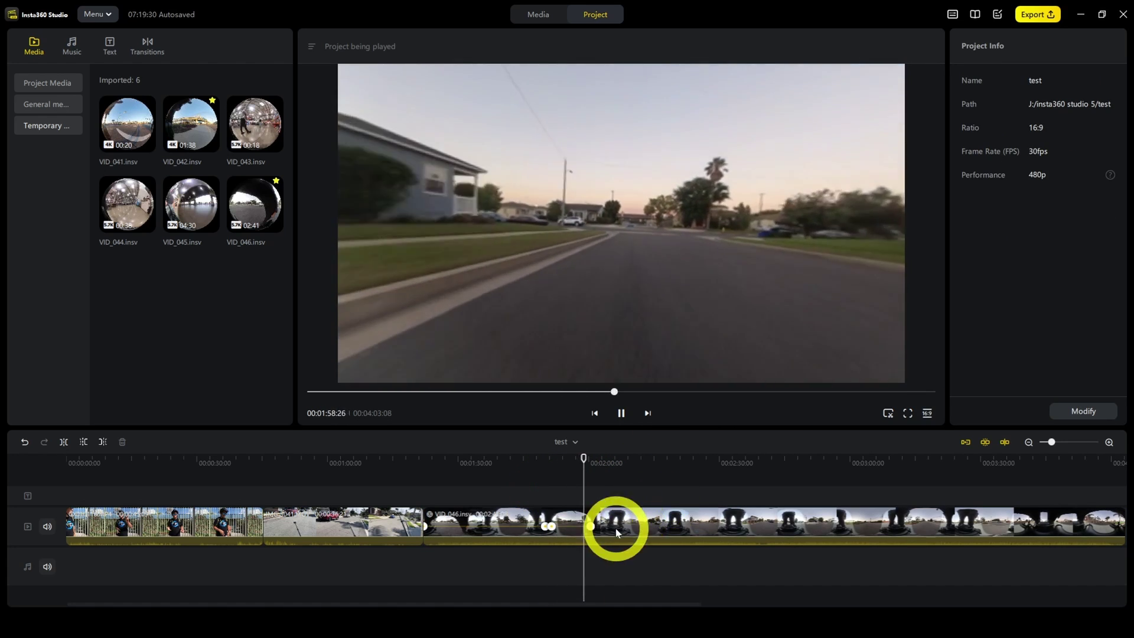
left_click(591, 525)
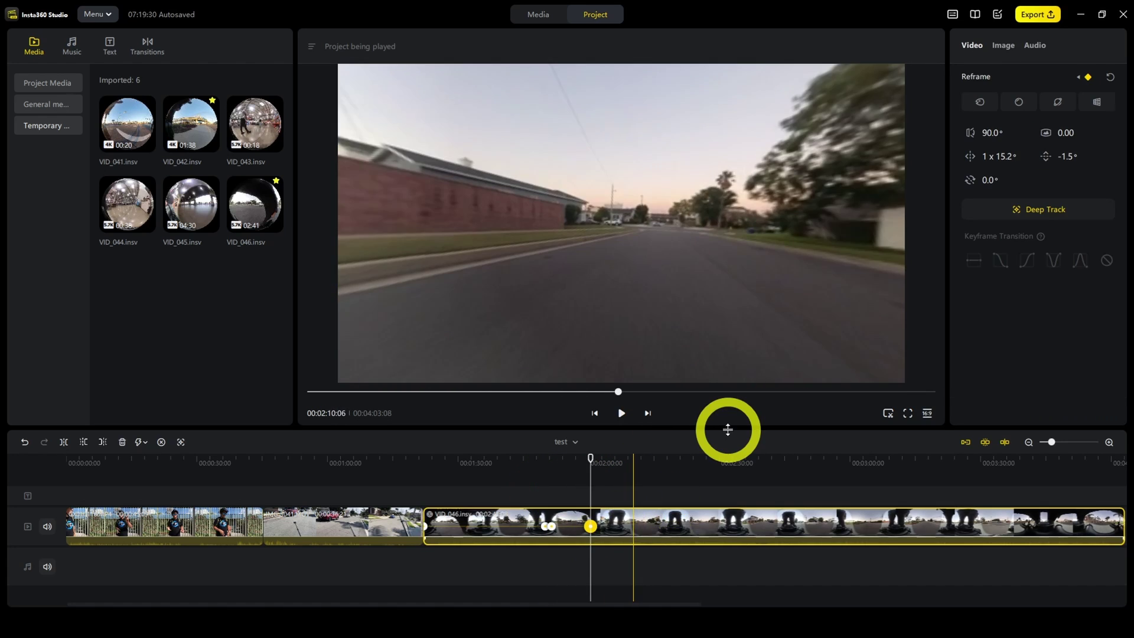
left_click(1087, 78)
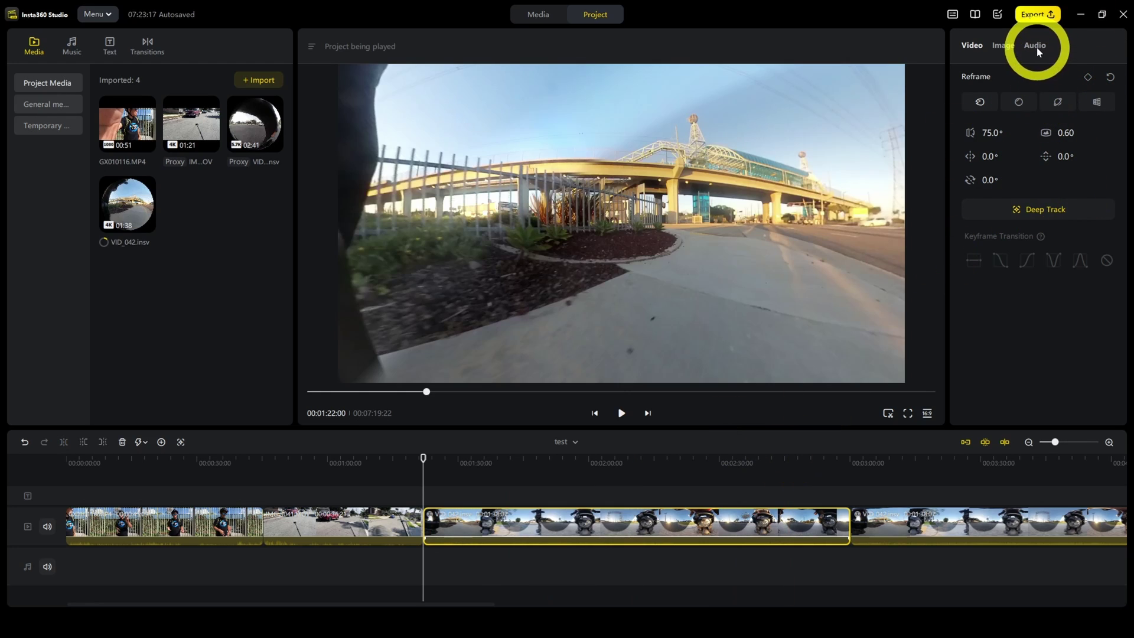
- Give the third clip's audio a 1.7s fade in, 1.9s fade out, and 0% volume
left_click(1037, 47)
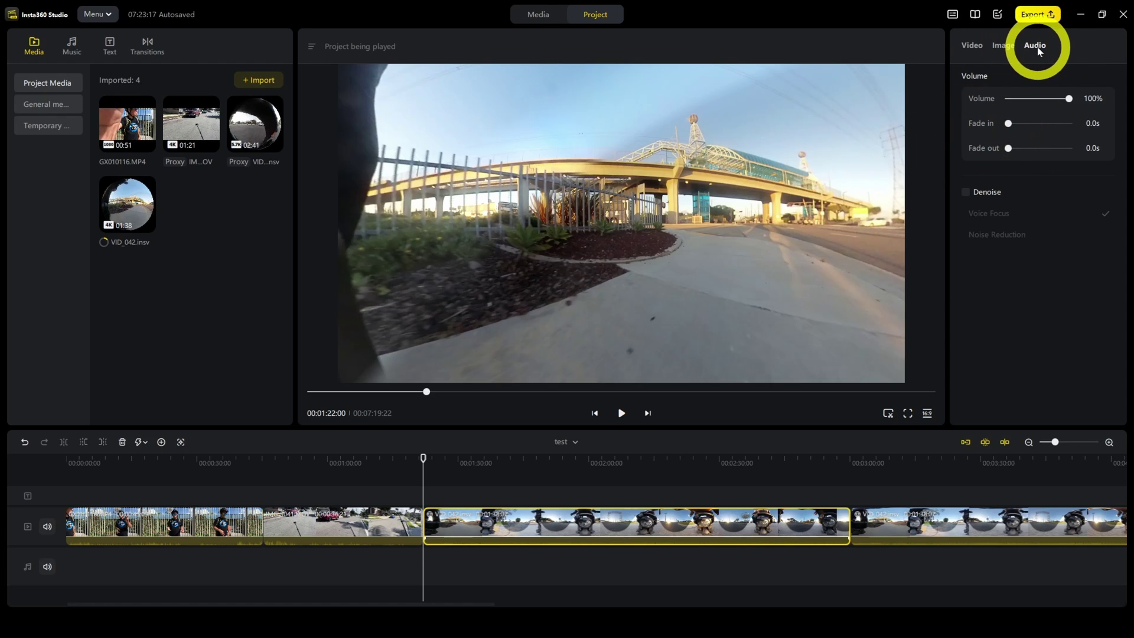
left_click_drag(1008, 123, 1019, 148)
left_click(505, 532)
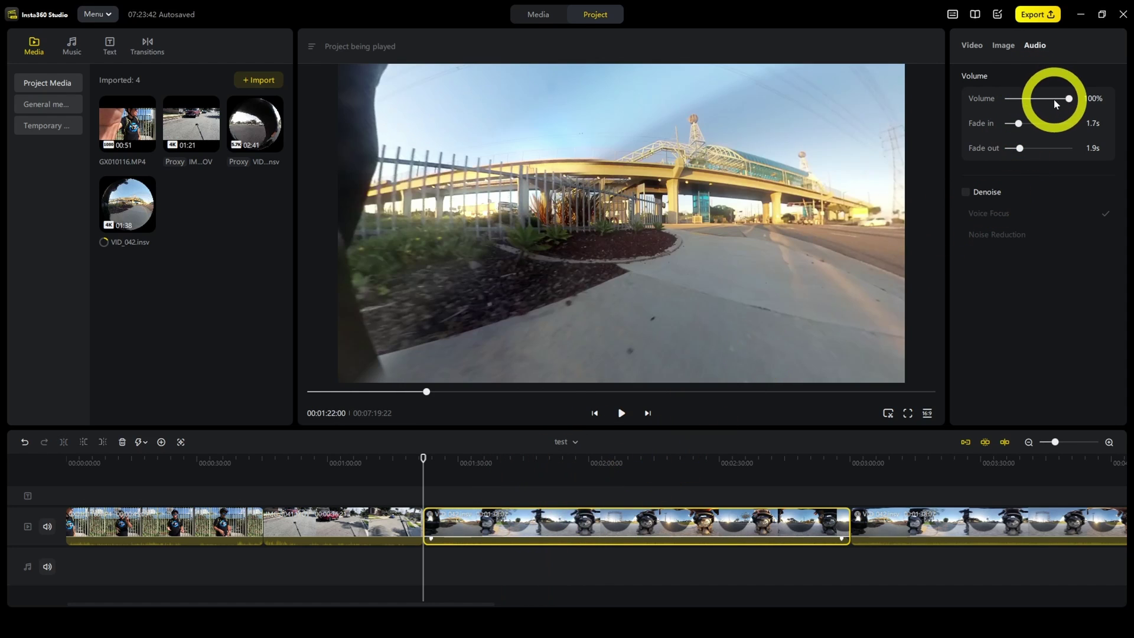
left_click_drag(1056, 101, 1006, 99)
left_click(598, 406)
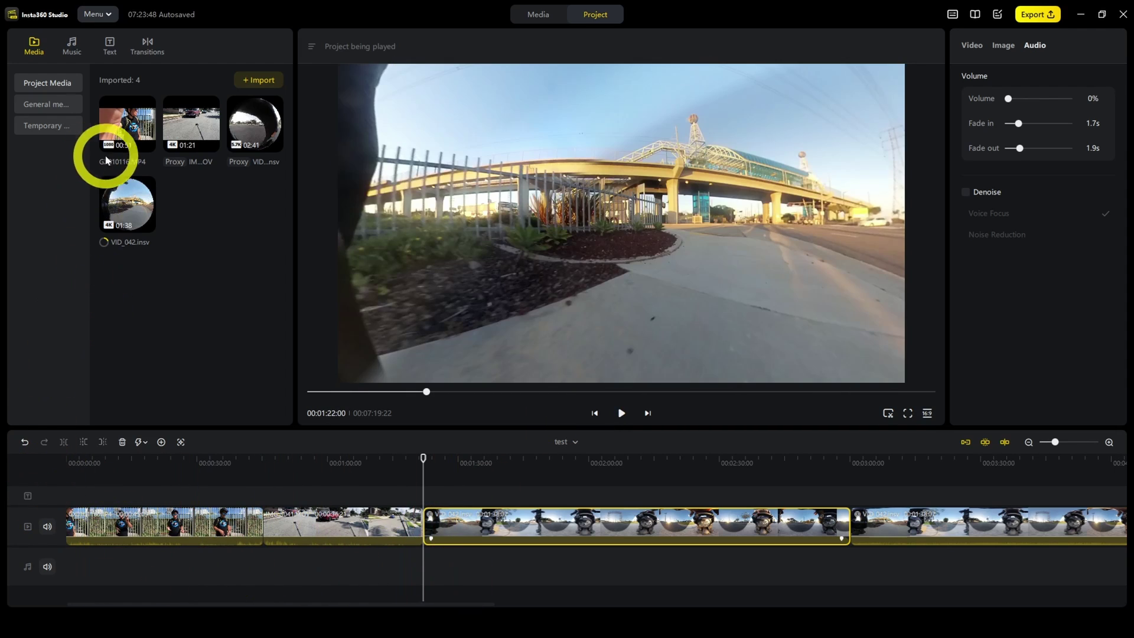
- Add Boogie In My Bones to the music track and open Export Settings for test.mp4
left_click(73, 45)
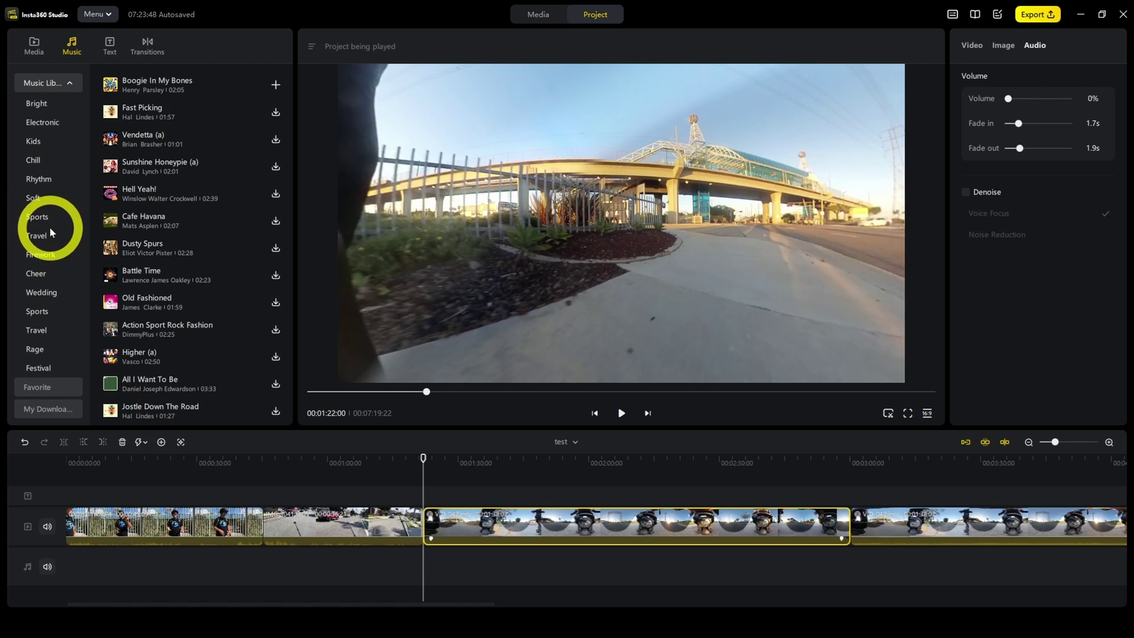
left_click(275, 86)
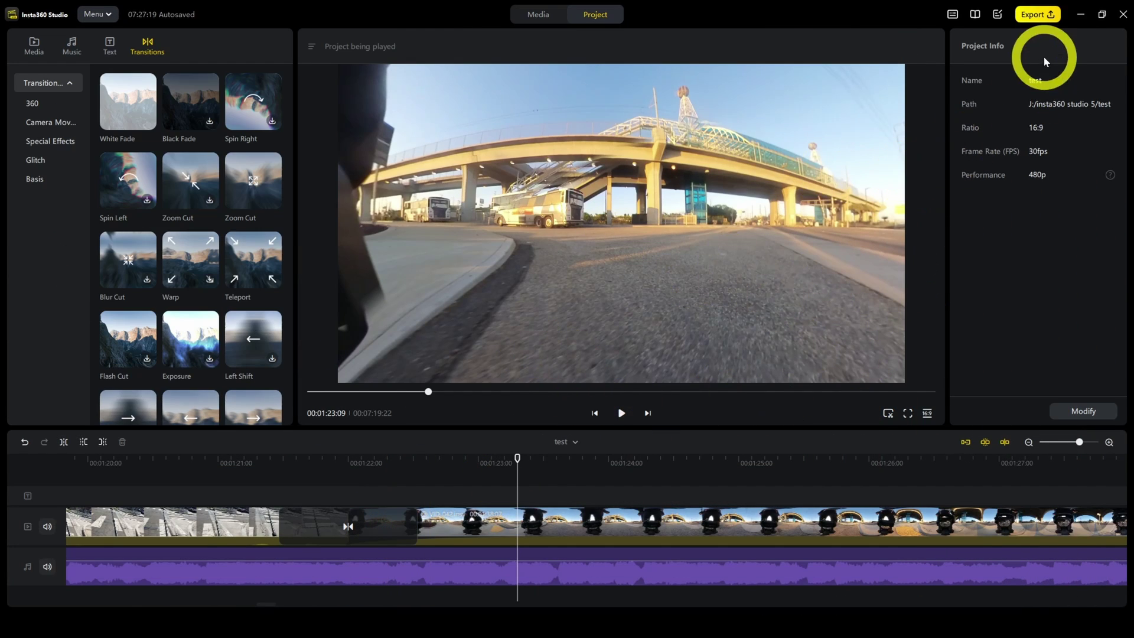
left_click(1038, 15)
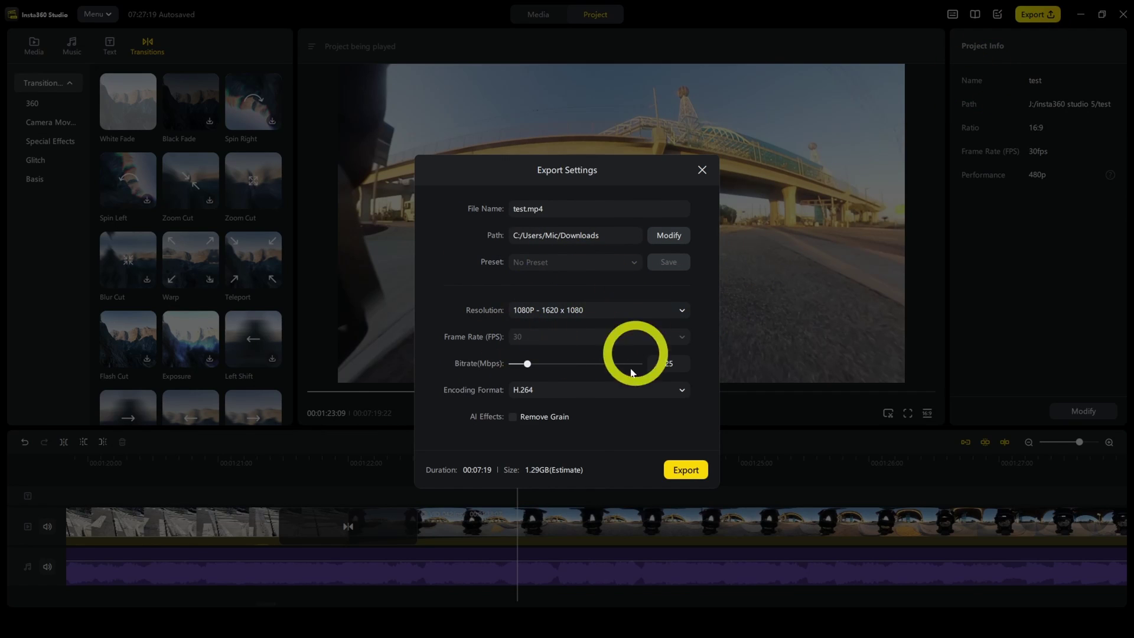